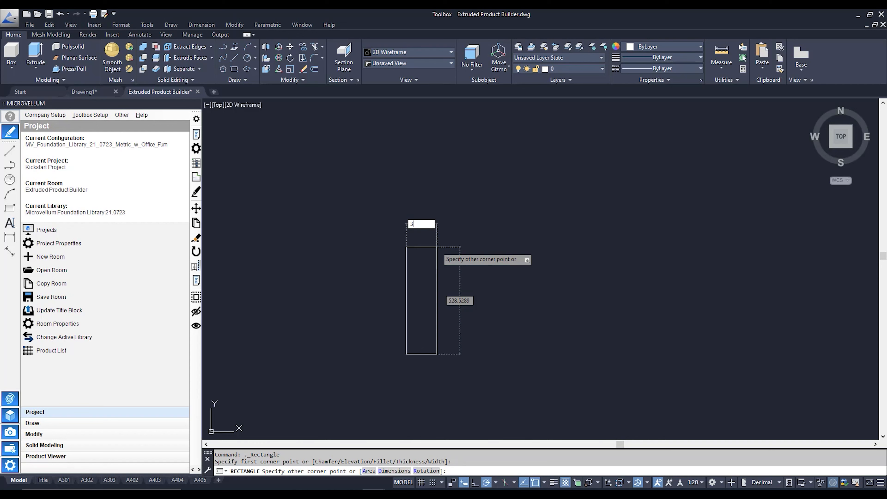
Finish the tall, narrow rectangle at 3 wide and 1000 high
key("Tab")
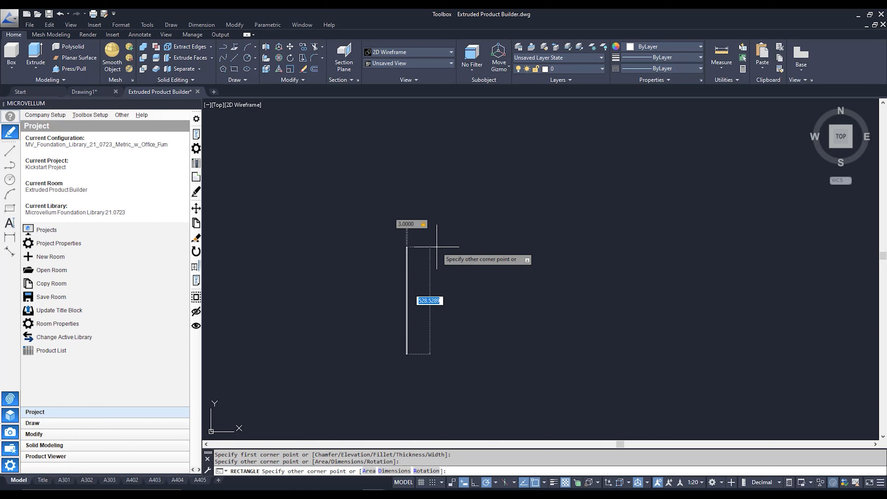
key("Return")
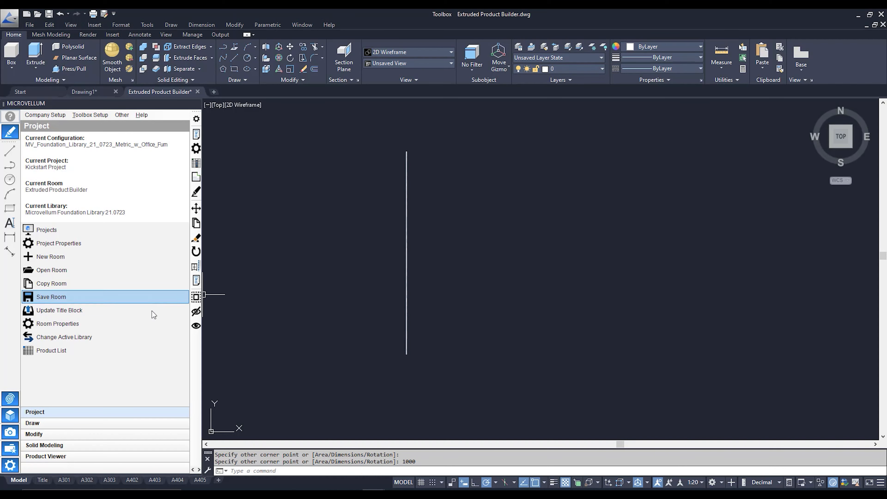
Copy the tall 3-wide rectangle 150 units horizontally to the right
left_click(12, 402)
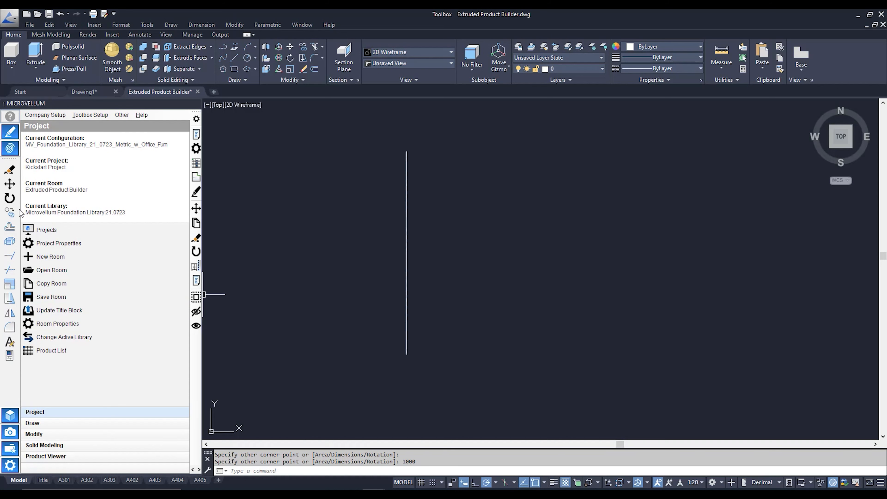
left_click(9, 212)
scroll(406, 350, "up", 1)
left_click(436, 347)
key("Return")
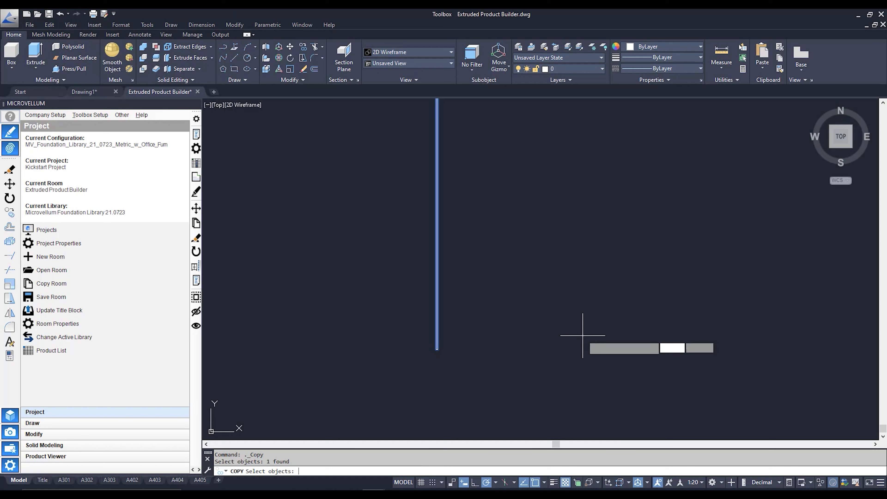
left_click(469, 351)
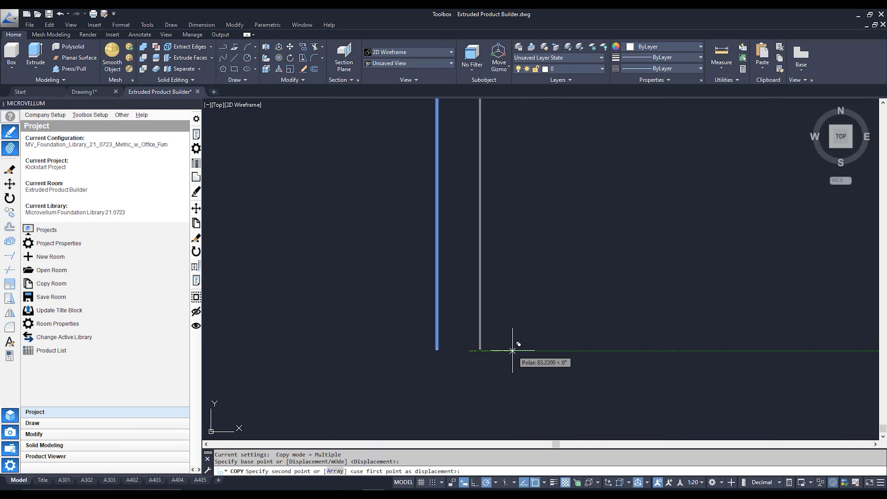
type("15")
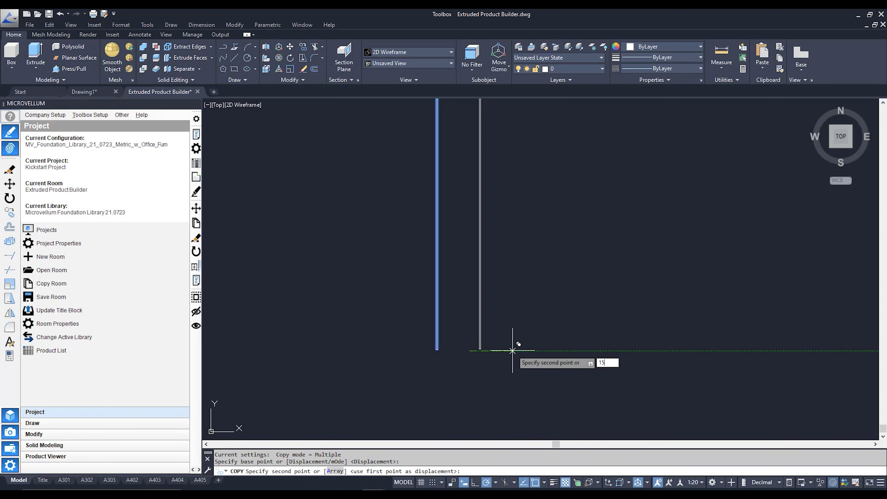
key("Return")
Stretch the bottom edge of the copied tall rectangle upward by 100 units
scroll(517, 353, "up", 7)
scroll(508, 337, "up", 7)
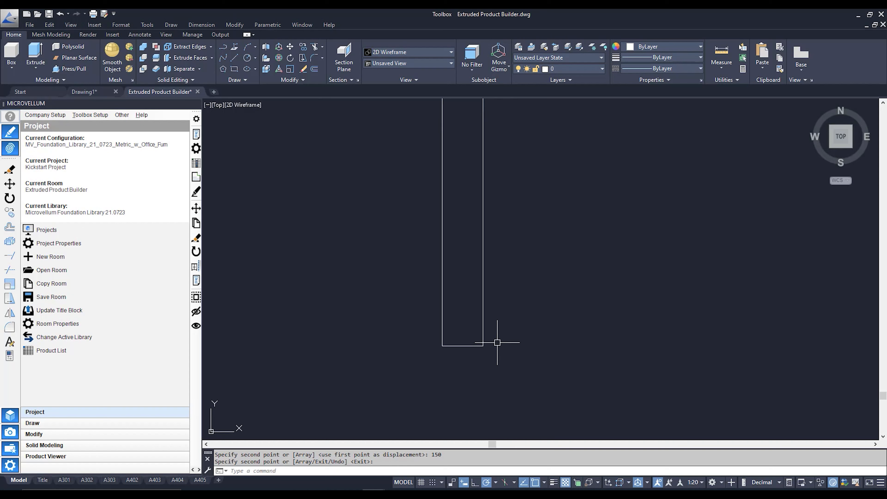
scroll(496, 343, "down", 6)
scroll(490, 347, "up", 7)
left_click(489, 337)
scroll(491, 354, "up", 5)
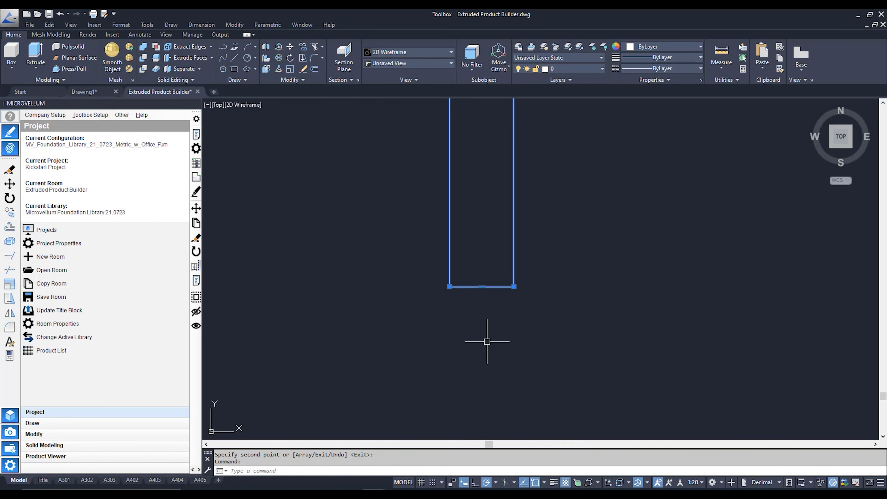
left_click(482, 287)
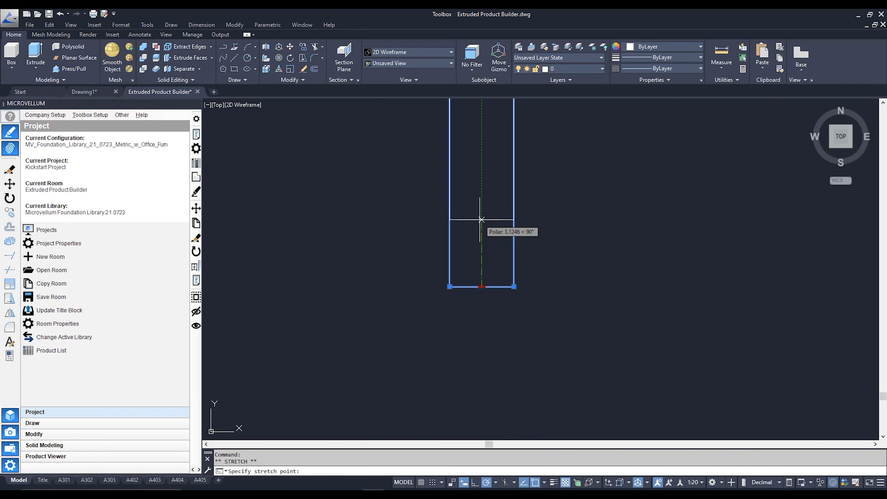
type("100")
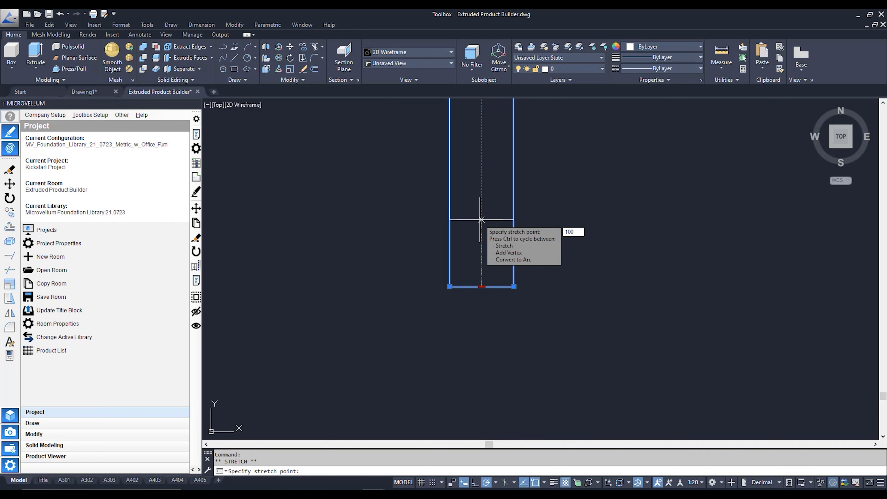
key("Return")
scroll(471, 242, "down", 13)
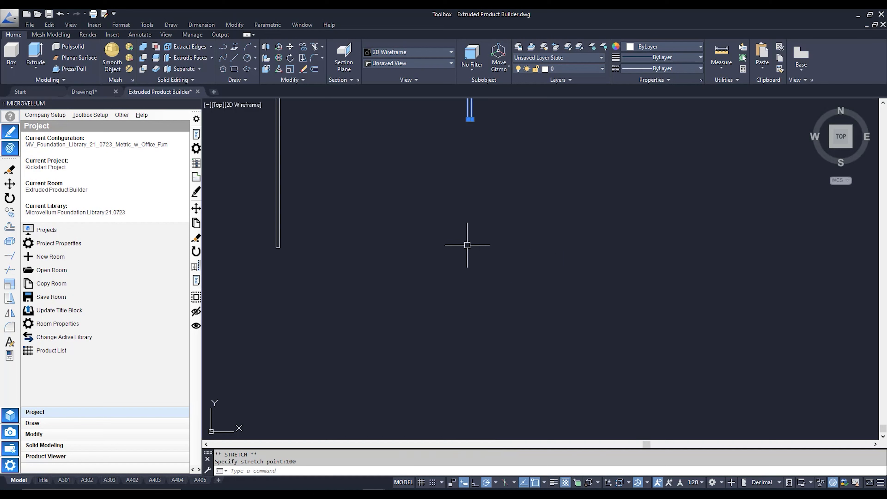
Draw a rectangle 50 wide and 16 high extending left from the shortened panel's inner bottom corner
middle_click_drag(456, 225, 456, 339)
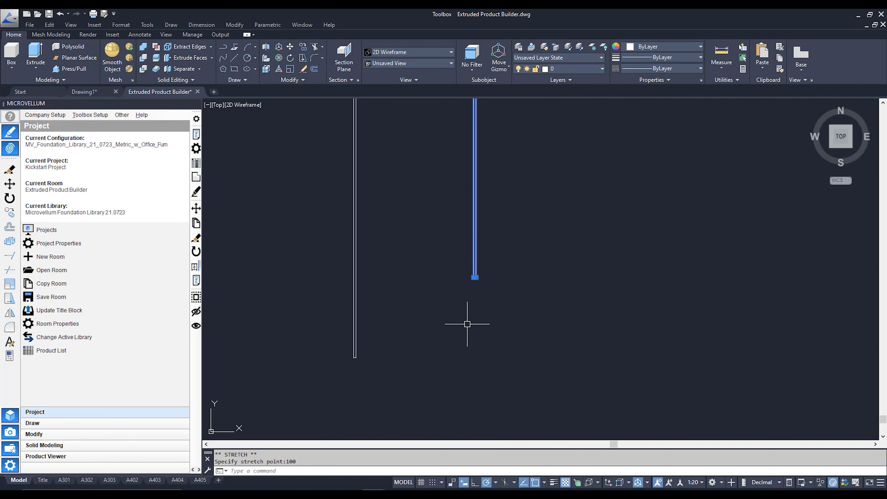
left_click(14, 138)
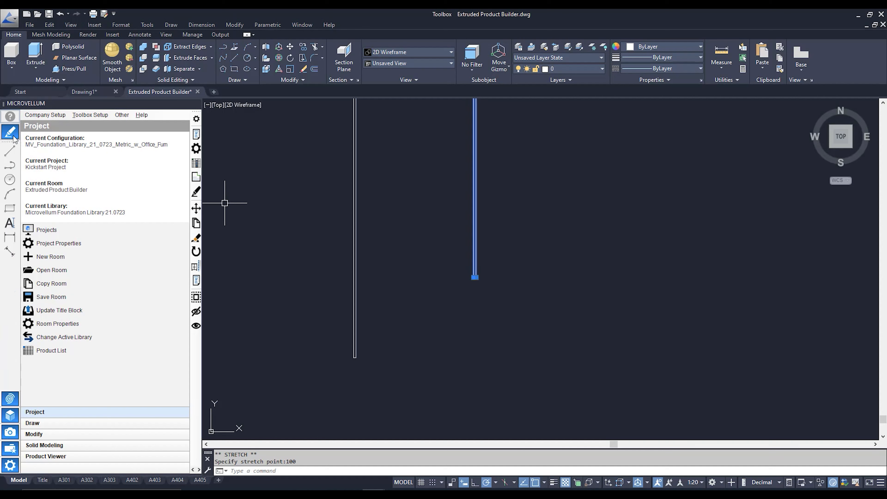
left_click(10, 208)
scroll(419, 269, "up", 2)
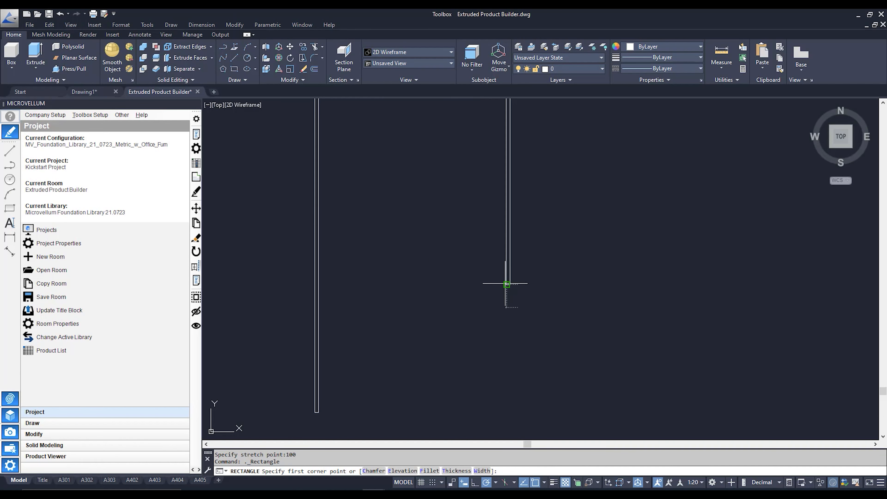
left_click(508, 284)
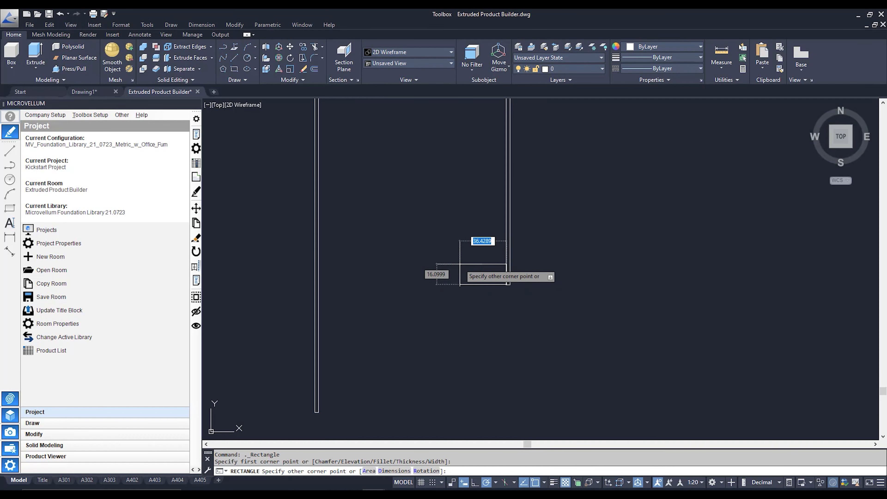
key("Tab")
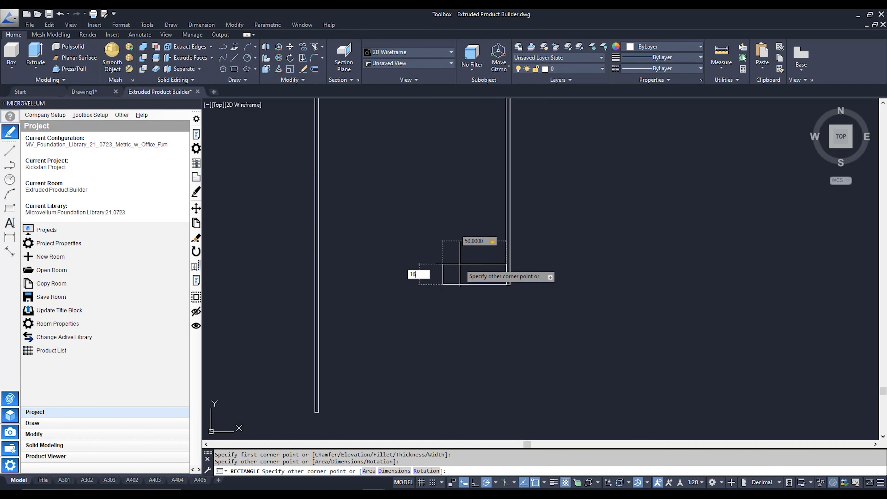
key("Return")
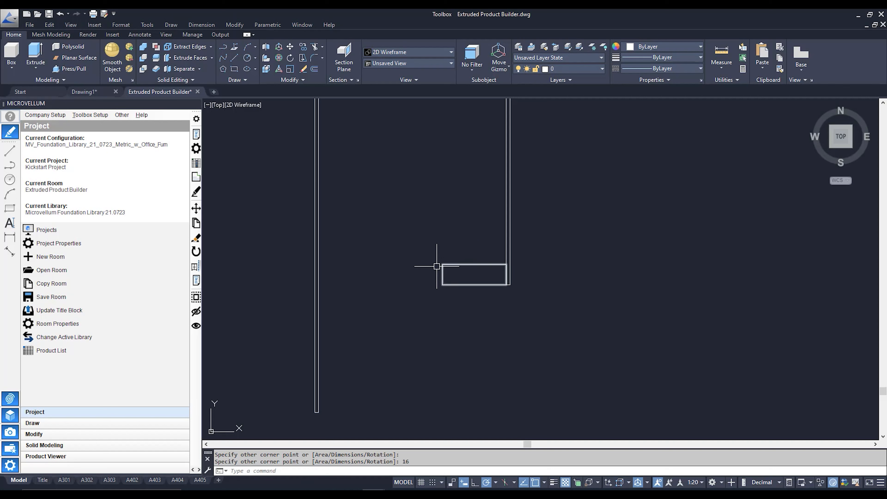
Draw a rectangle 16 wide and 116 high going down and left from the 50 by 16 piece's upper-left corner
left_click(14, 208)
left_click(443, 264)
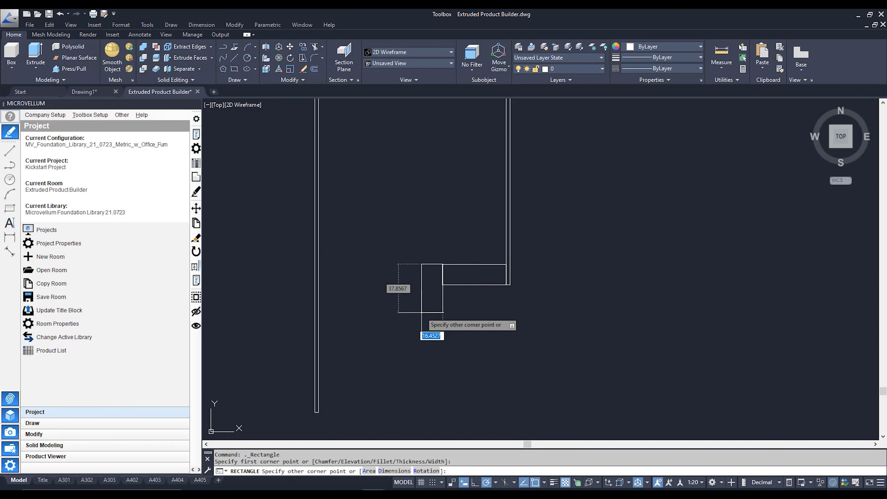
type("16")
key("Tab")
type("116")
key("Return")
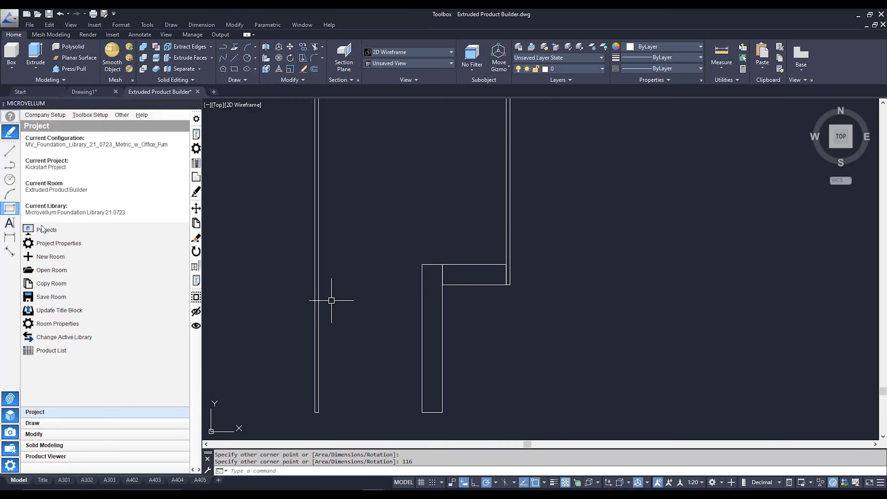
Draw an 81 by 16 rectangle along the bottom, between the long left panel and the 116-high vertical piece
key("Return")
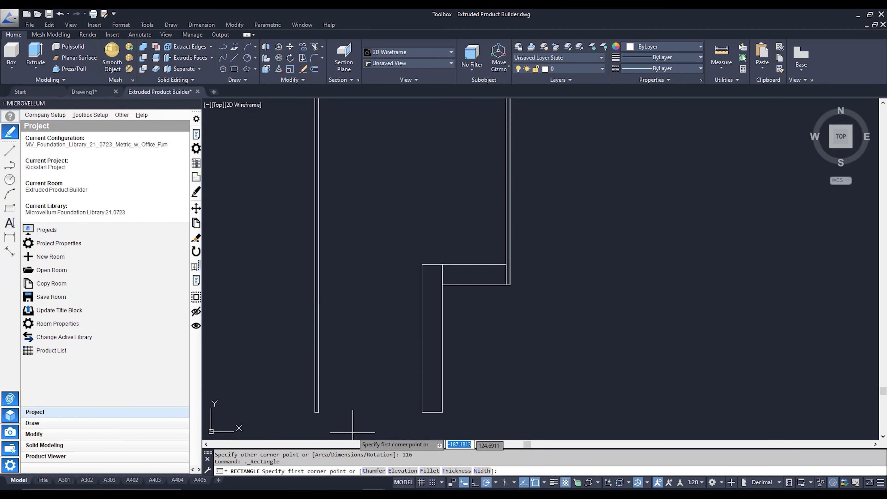
left_click(318, 409)
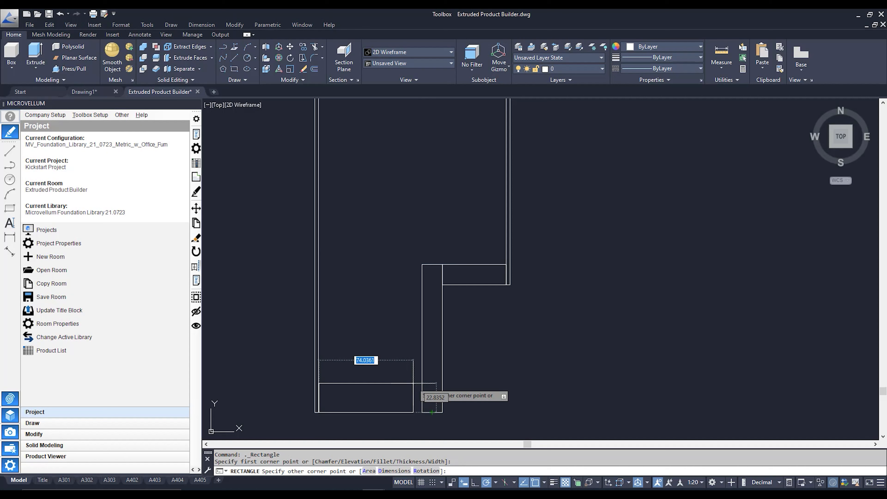
key("Tab")
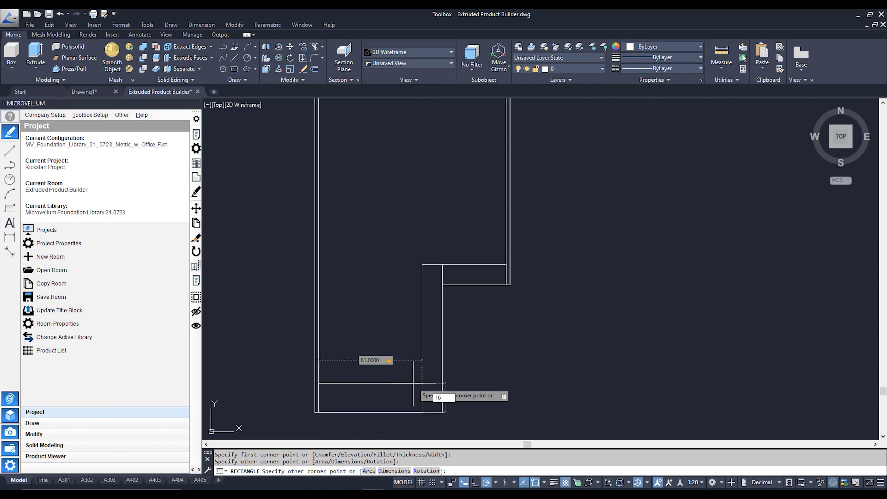
key("Return")
Draw a rectangle 147 wide and 16 deep downward between the upper ends of the two tall panels
scroll(409, 270, "down", 5)
middle_click_drag(405, 282, 390, 437)
middle_click_drag(394, 172, 392, 204)
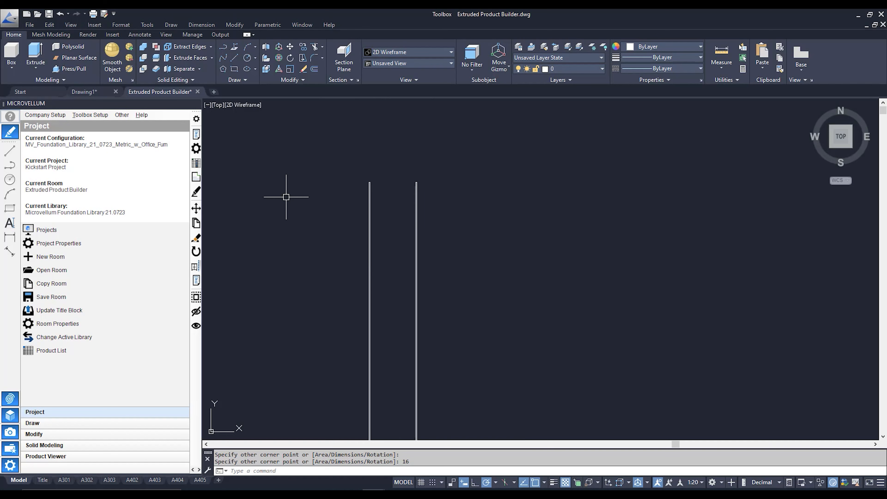
left_click(10, 208)
scroll(375, 177, "up", 9)
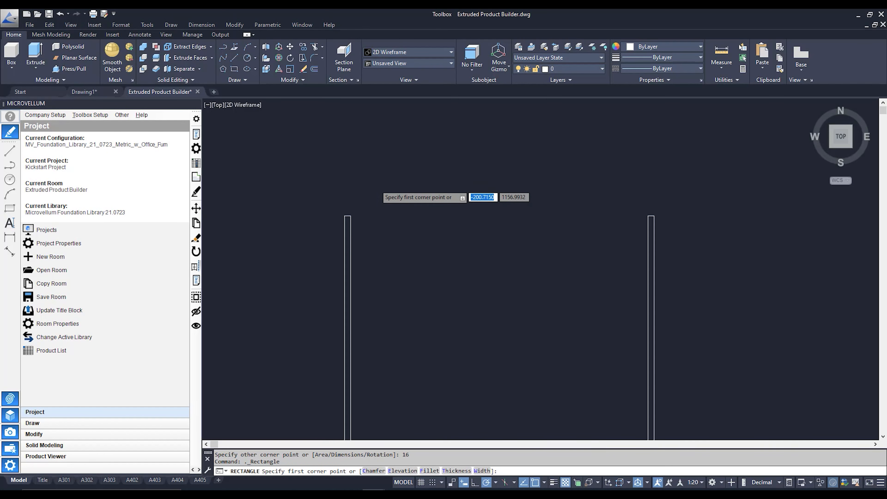
left_click(336, 233)
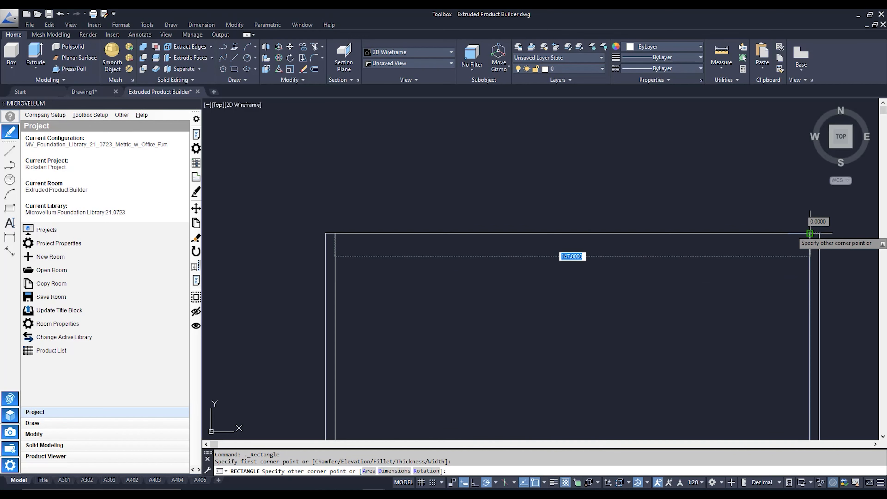
key("BackSpace")
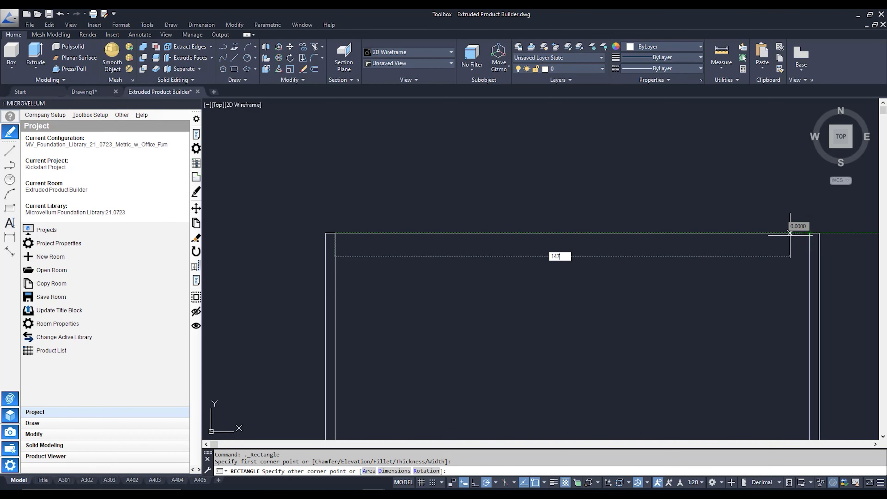
type("147")
key("Tab")
type("16")
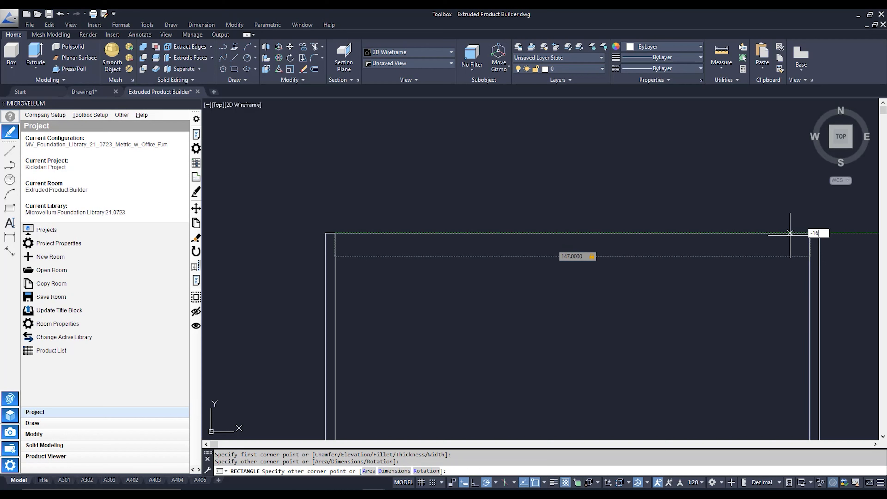
key("Return")
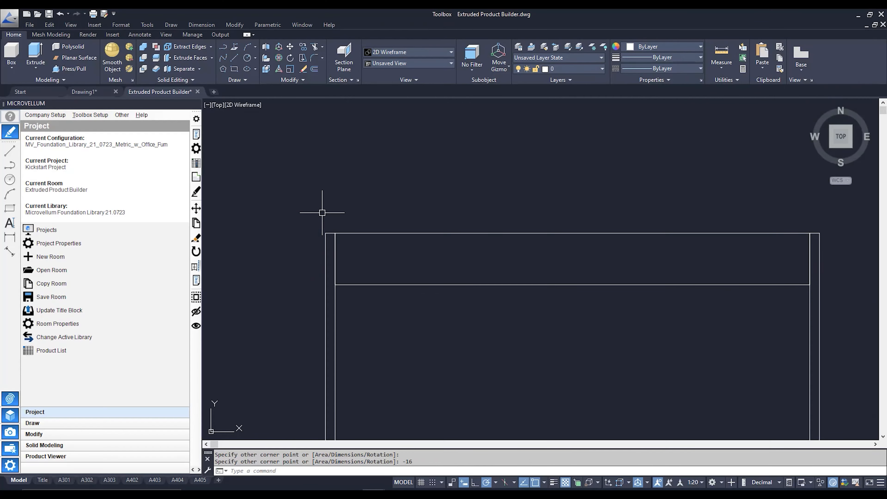
Start a polyline along the top piece's underside from right to left and down the left panel's inner face to the bottom piece
scroll(401, 183, "down", 8)
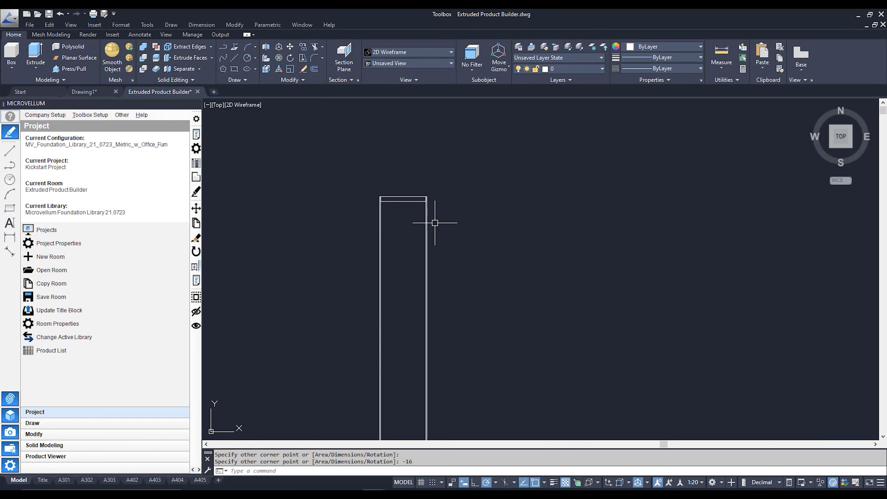
scroll(407, 239, "down", 2)
middle_click_drag(430, 268, 430, 234)
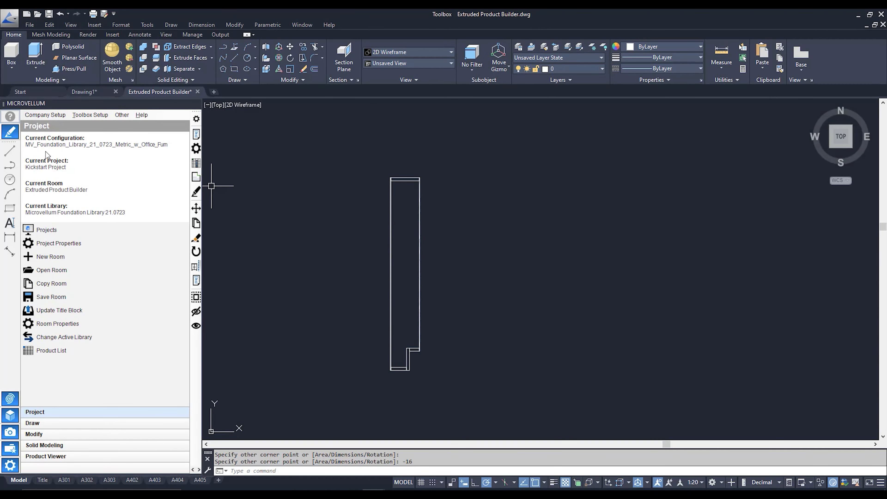
left_click(16, 170)
scroll(411, 181, "up", 8)
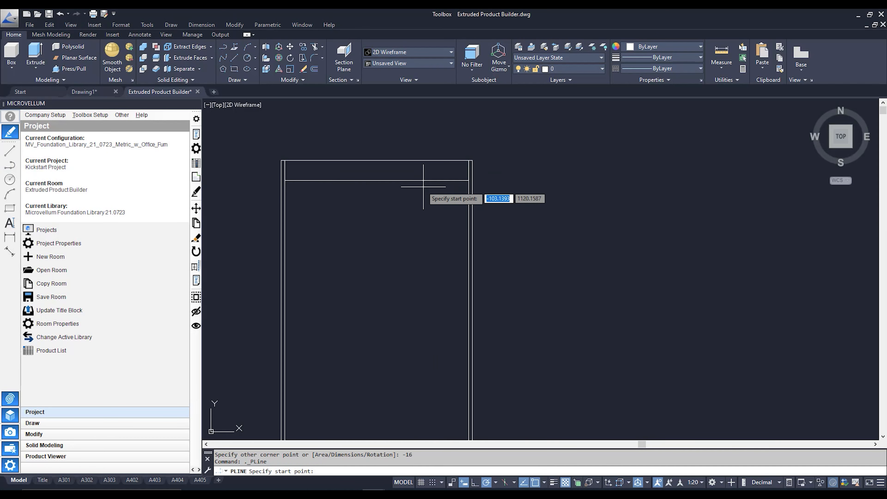
left_click(469, 180)
left_click(285, 181)
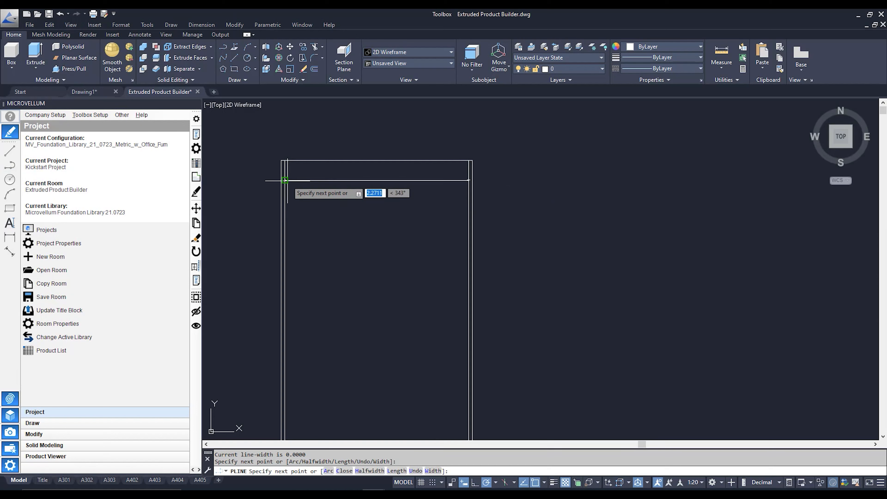
scroll(285, 287, "down", 2)
scroll(285, 287, "down", 2)
middle_click_drag(287, 284, 293, 98)
scroll(338, 383, "down", 4)
middle_click_drag(338, 383, 333, 279)
scroll(317, 324, "up", 4)
scroll(316, 326, "up", 5)
left_click(297, 372)
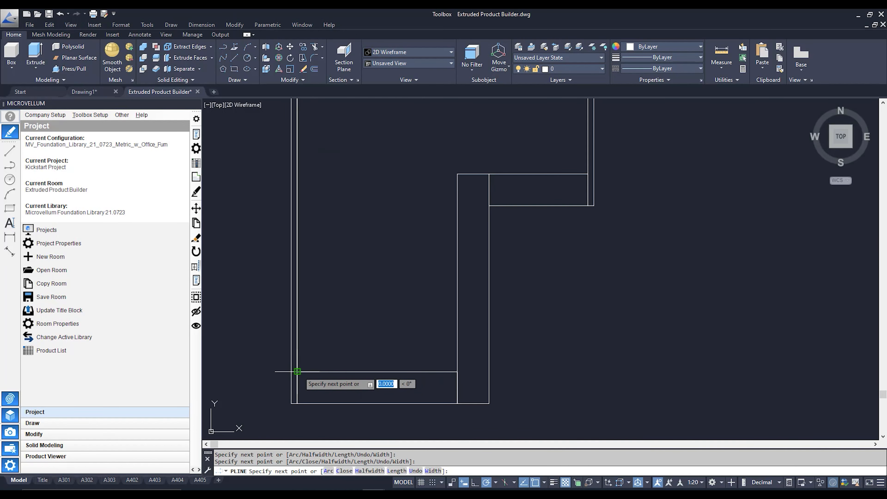
Continue the polyline along the bottom piece's upper edge, up the vertical piece and across to the right panel, and close it
left_click(458, 372)
left_click(457, 173)
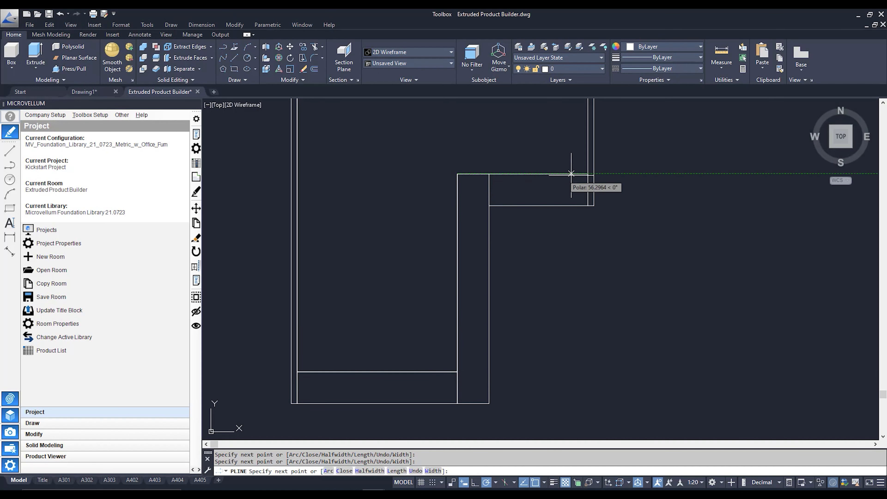
left_click(588, 174)
scroll(548, 162, "down", 8)
middle_click_drag(548, 162, 515, 429)
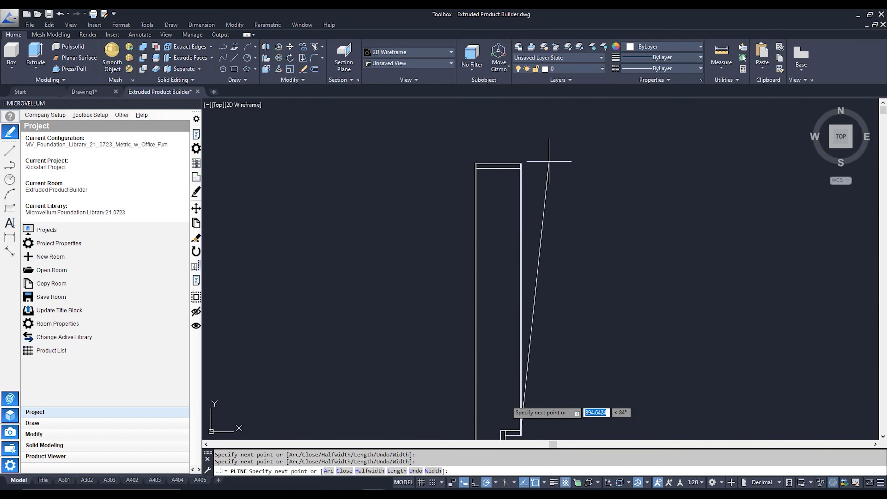
type("cl")
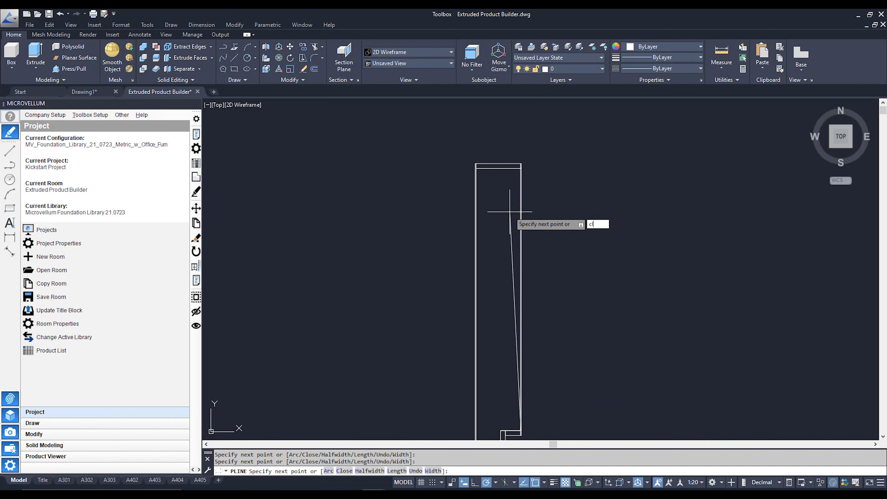
key("Return")
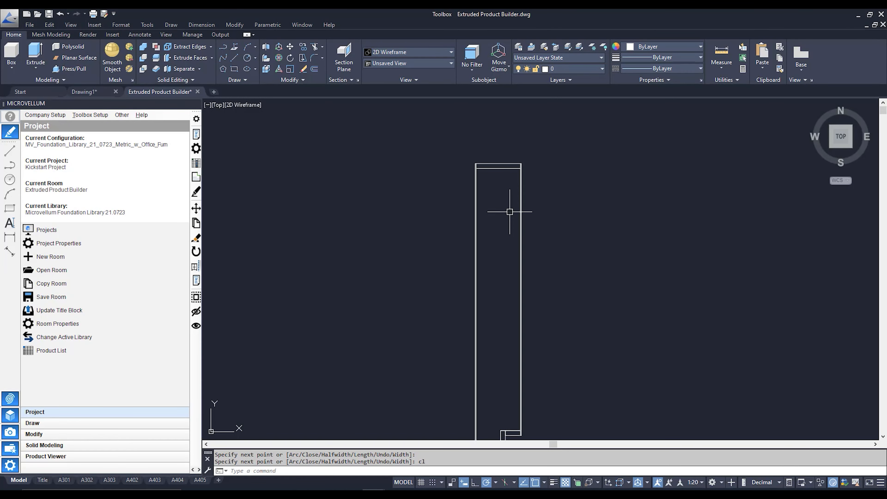
Start a path polyline in the empty area beside the cross-section, with segments 3000 straight down and 2000 to the right
scroll(529, 247, "down", 2)
middle_click_drag(531, 272, 439, 269)
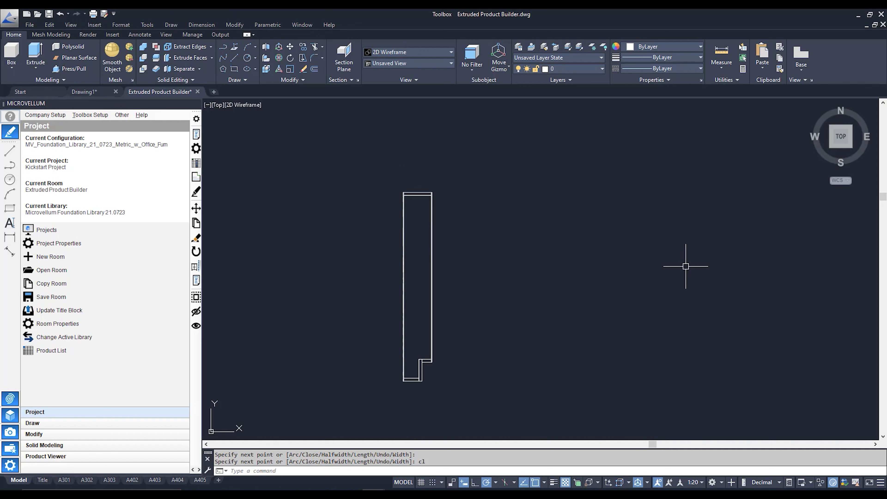
middle_click_drag(643, 257, 503, 234)
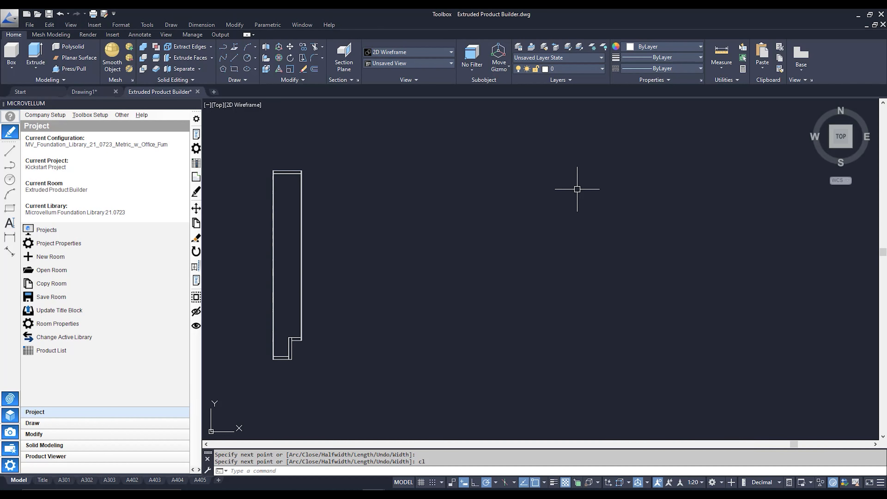
scroll(542, 224, "down", 2)
scroll(543, 223, "down", 2)
middle_click_drag(630, 236, 385, 255)
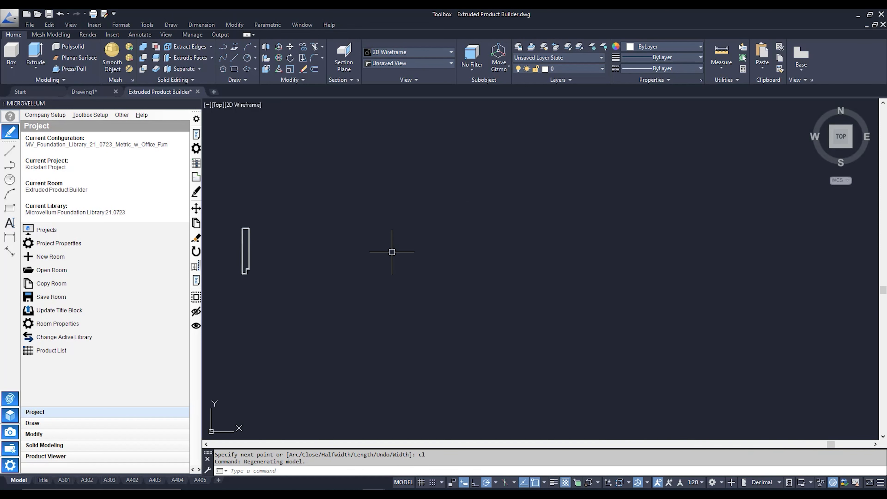
left_click(9, 165)
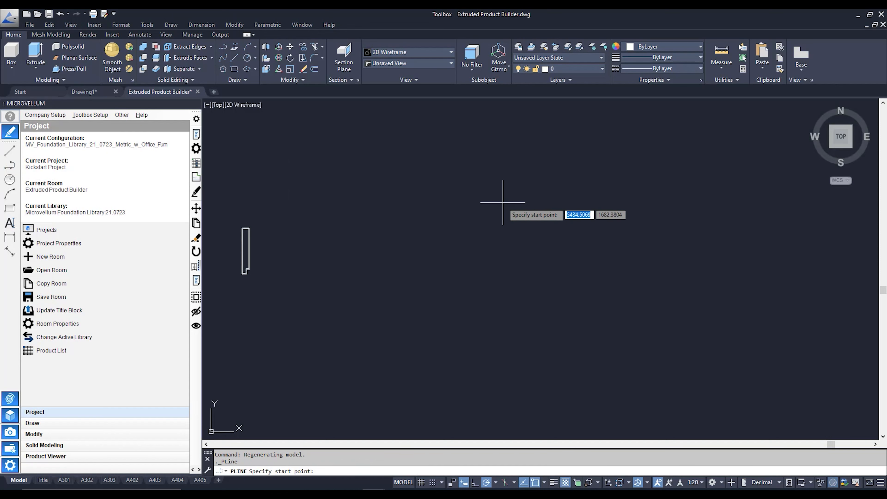
left_click(503, 195)
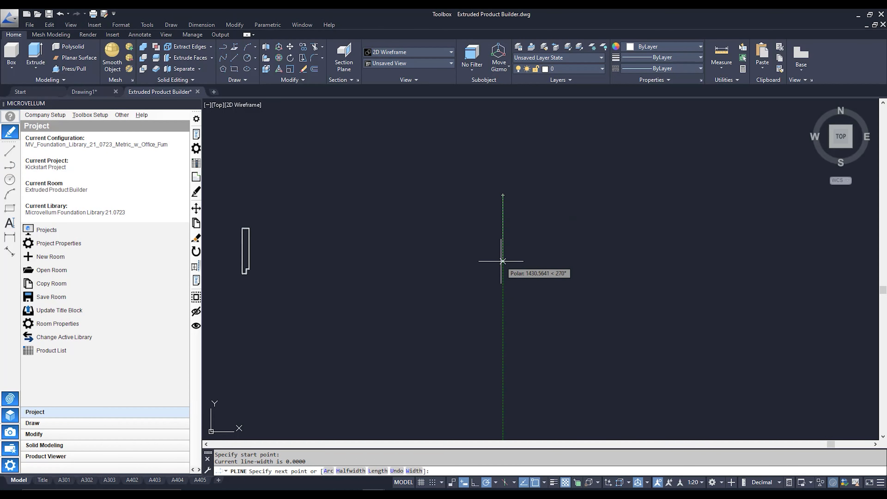
type("3000")
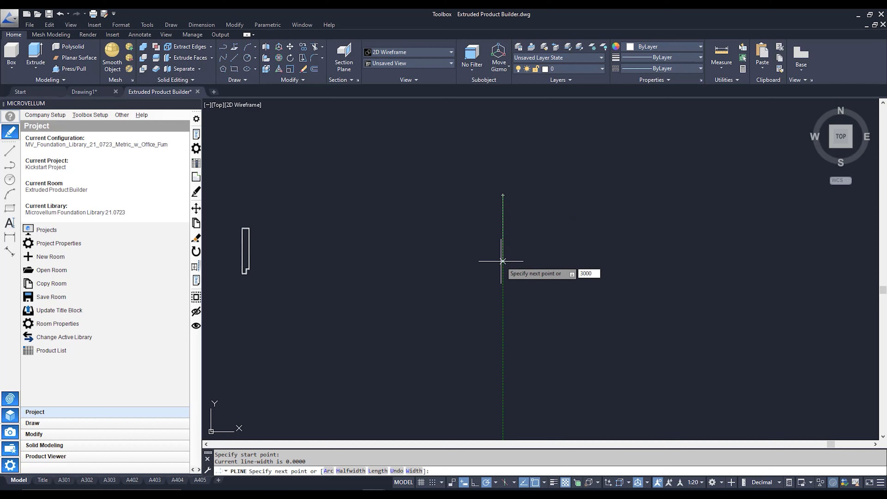
key("Return")
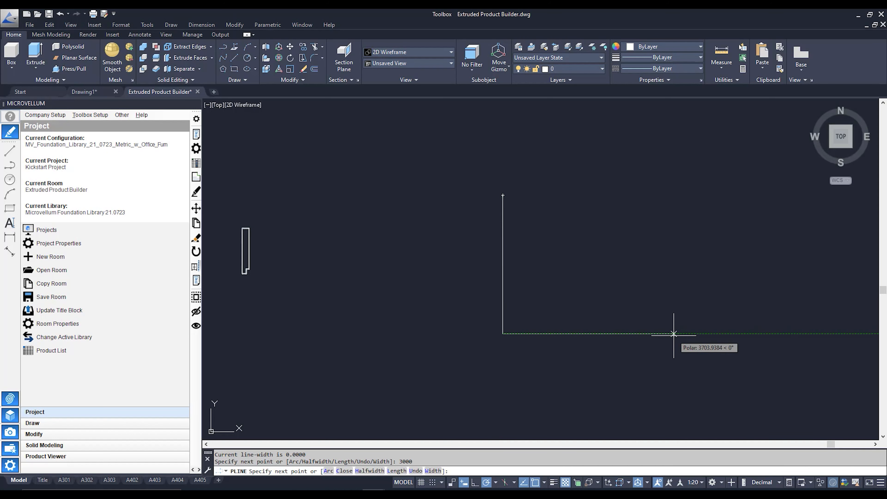
type("2")
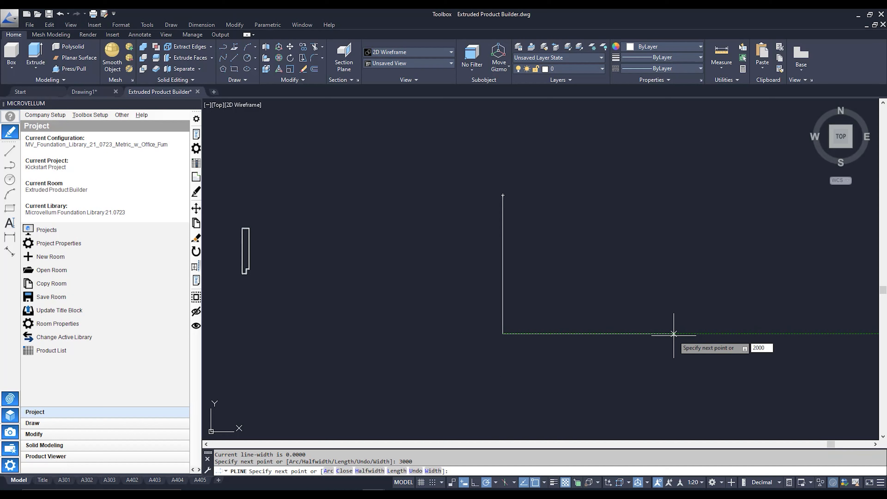
type("000")
key("Return")
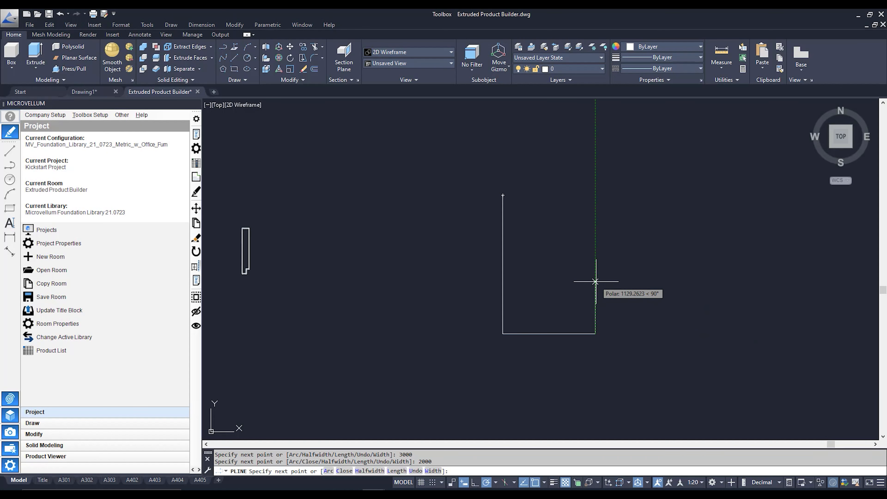
Add an arc segment to the path polyline with its endpoint 2000 straight up, and end the polyline
type("a")
key("Return")
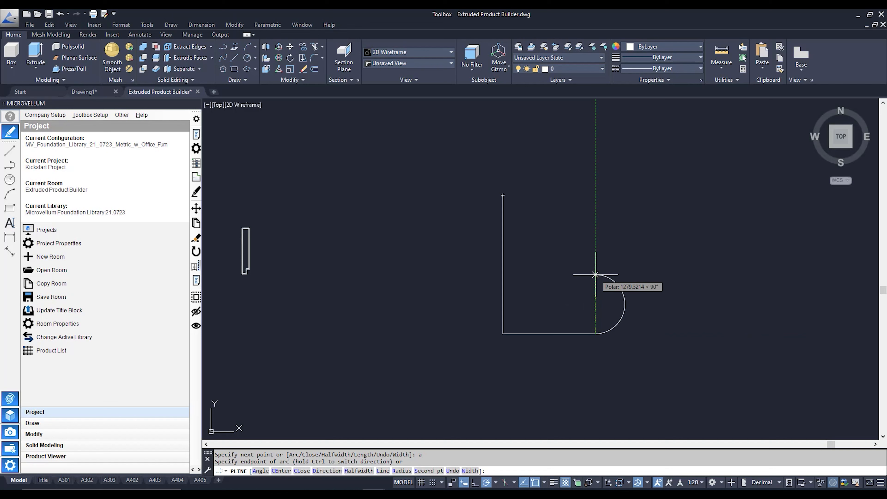
type("2000")
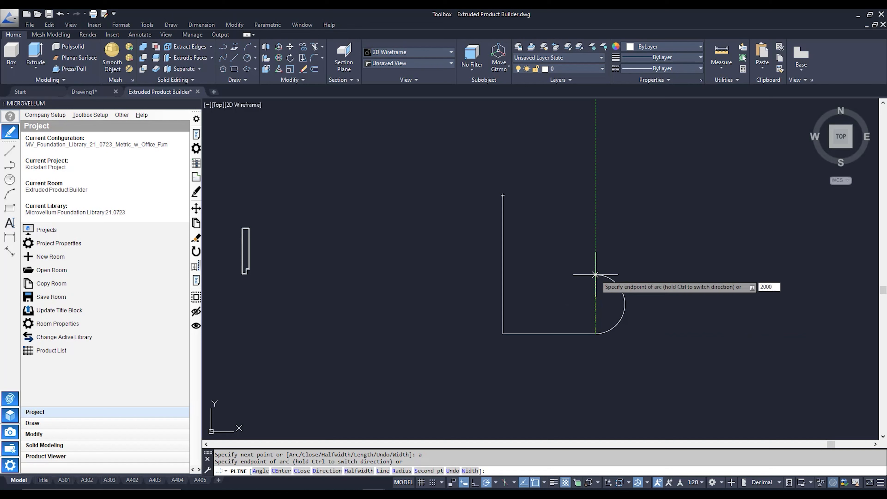
key("Return")
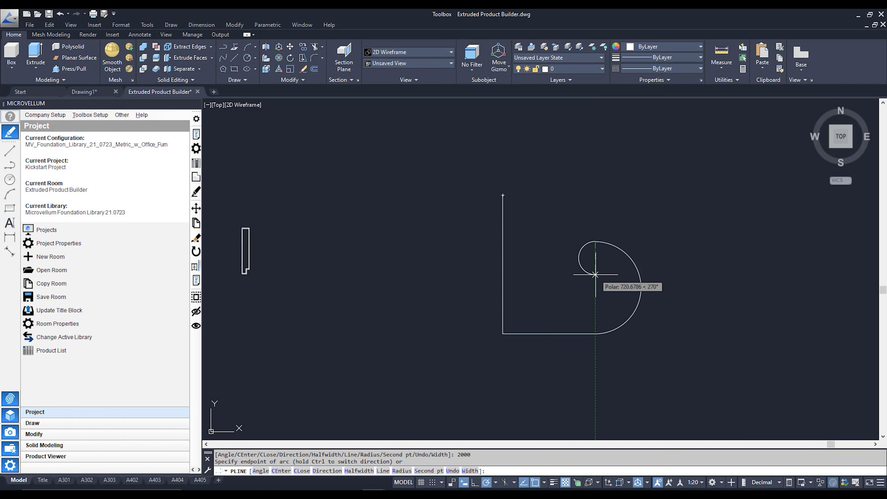
key("Return")
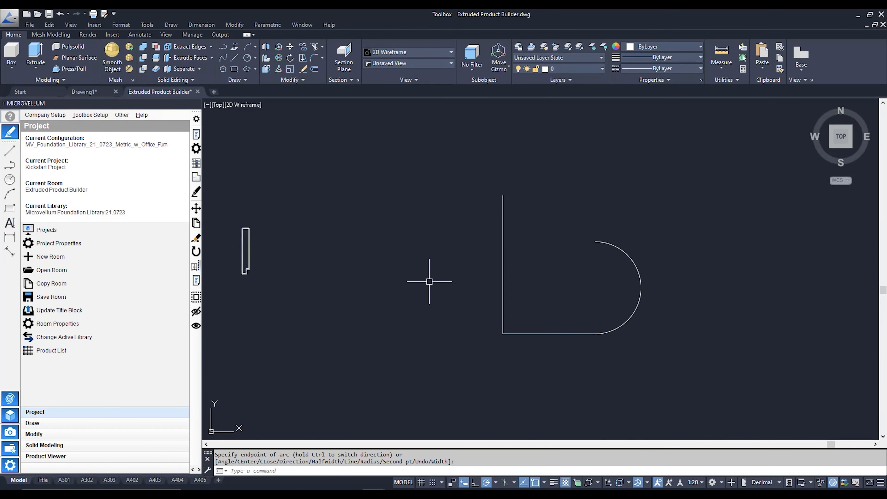
Split the drawing area into two viewports, framing the path in the 3D view and the cross-section in the top view
left_click(9, 415)
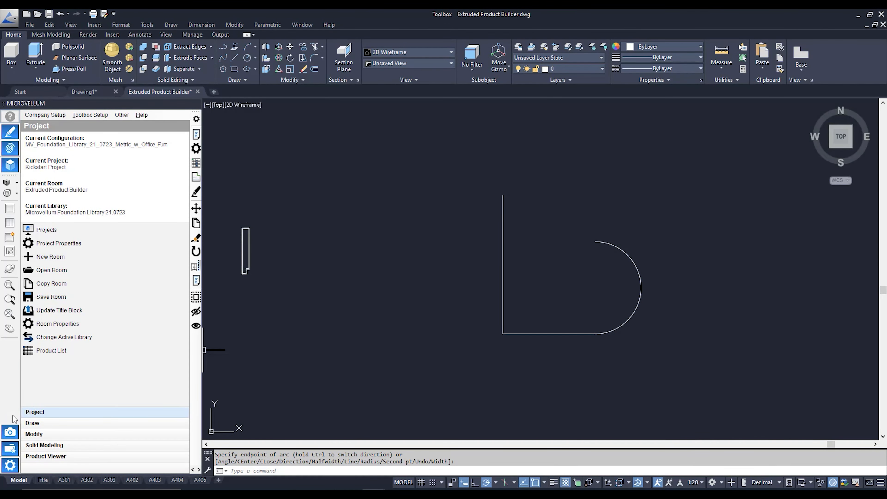
left_click(13, 224)
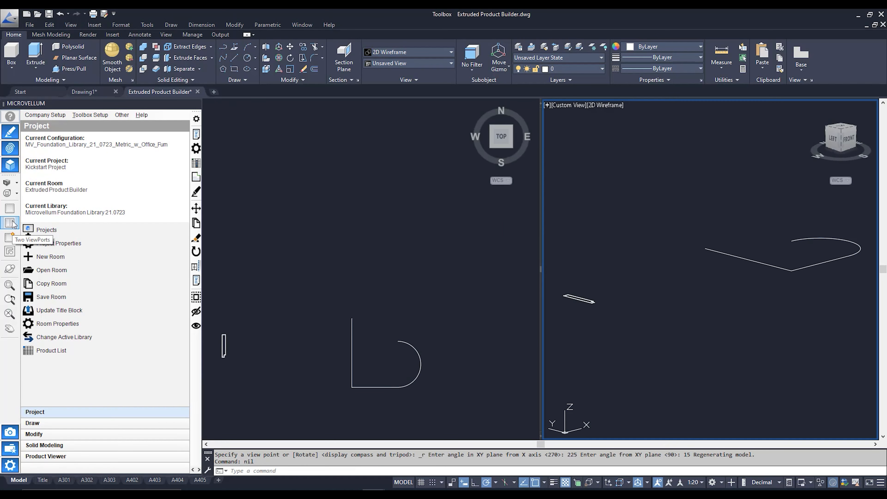
middle_click_drag(718, 284, 646, 317)
scroll(676, 245, "up", 4)
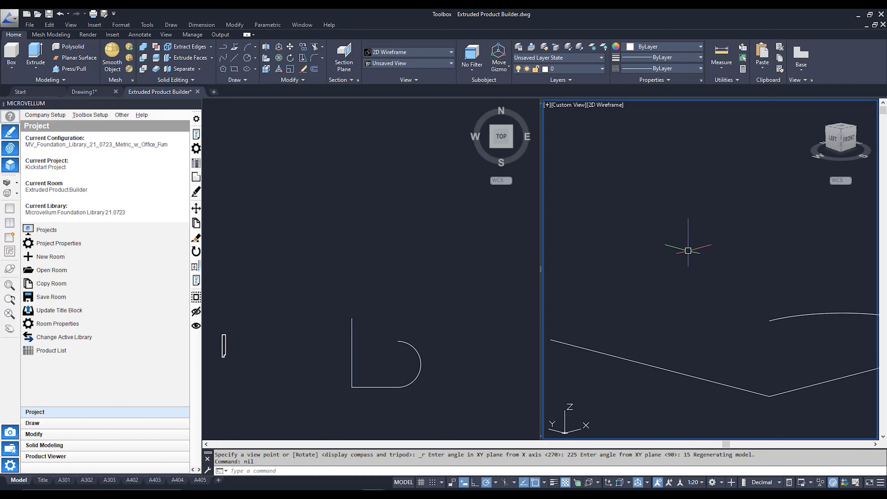
scroll(712, 265, "down", 4)
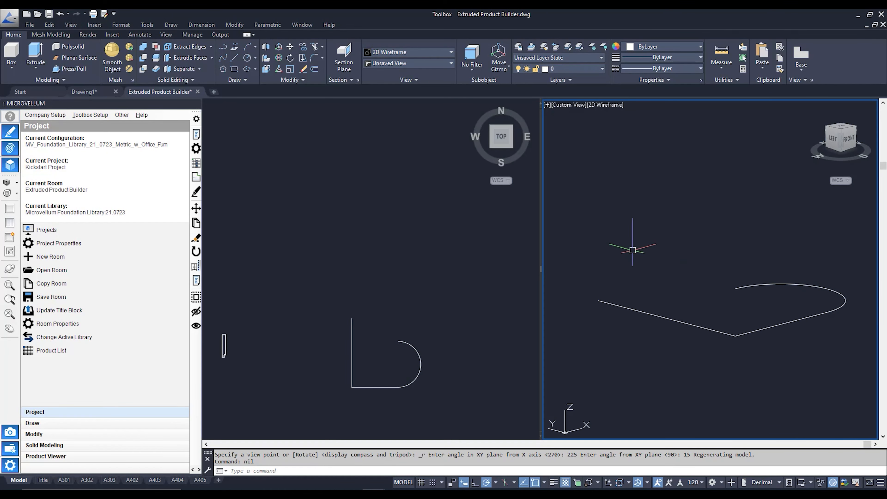
left_click(321, 289)
middle_click_drag(320, 288, 459, 222)
scroll(350, 290, "up", 4)
scroll(437, 264, "up", 4)
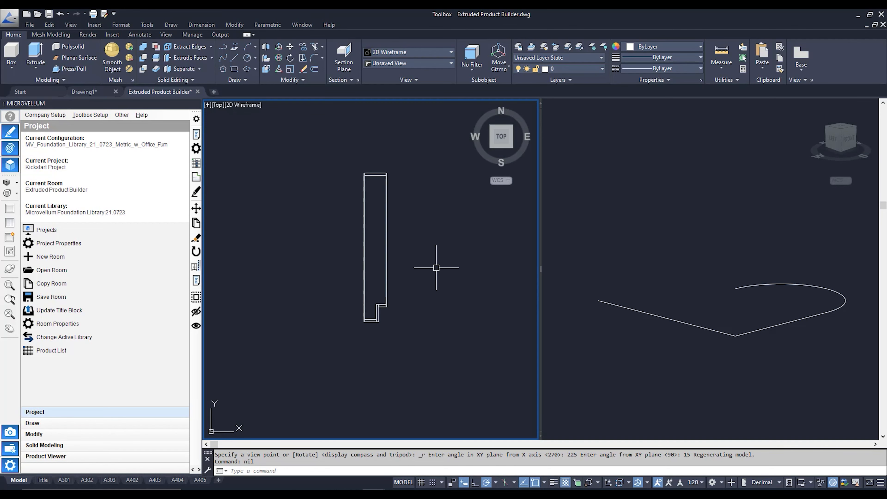
middle_click_drag(434, 265, 458, 298)
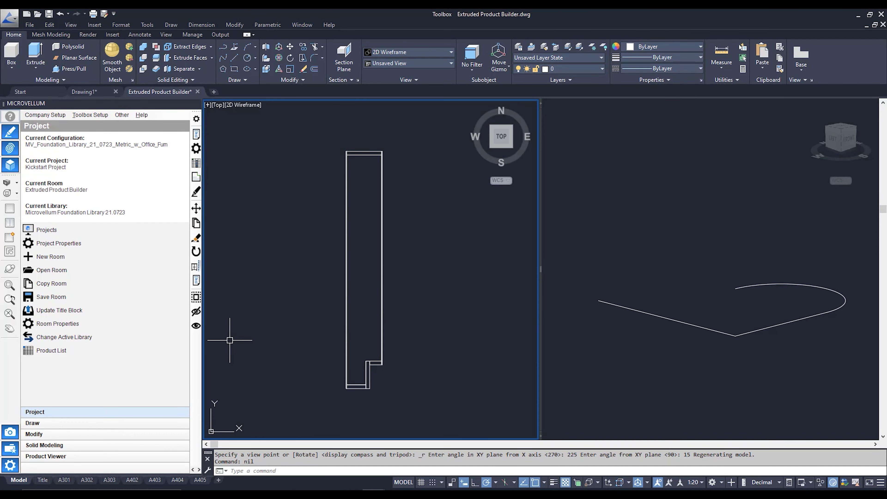
Open Microvellum's Solid Modeling Tools and dock the palette beside the Microvellum panel
left_click(93, 446)
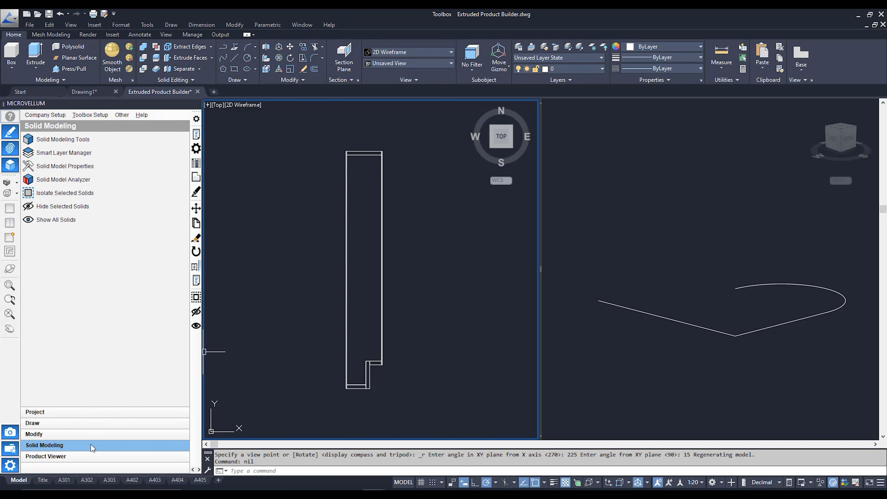
left_click(109, 142)
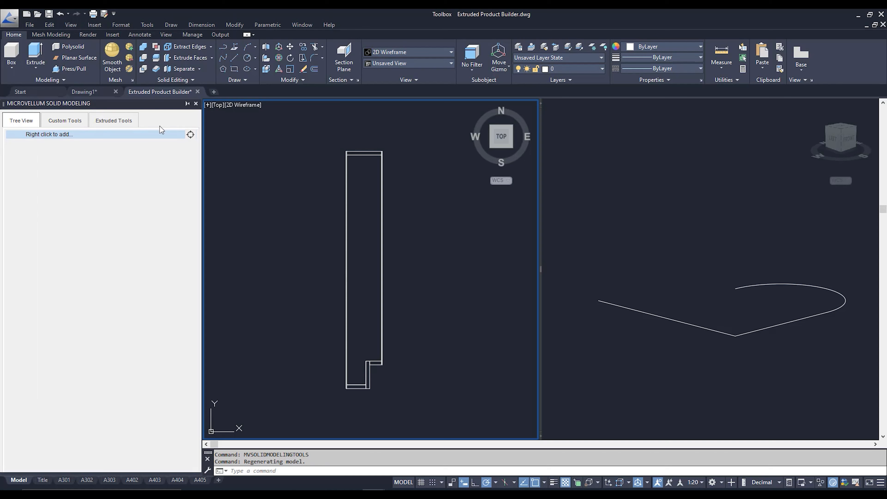
left_click_drag(269, 121, 269, 122)
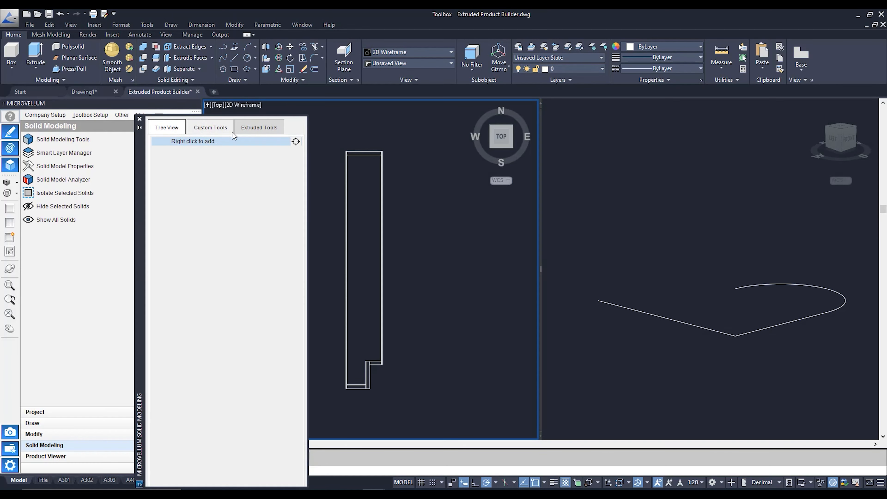
left_click_drag(138, 204, 158, 183)
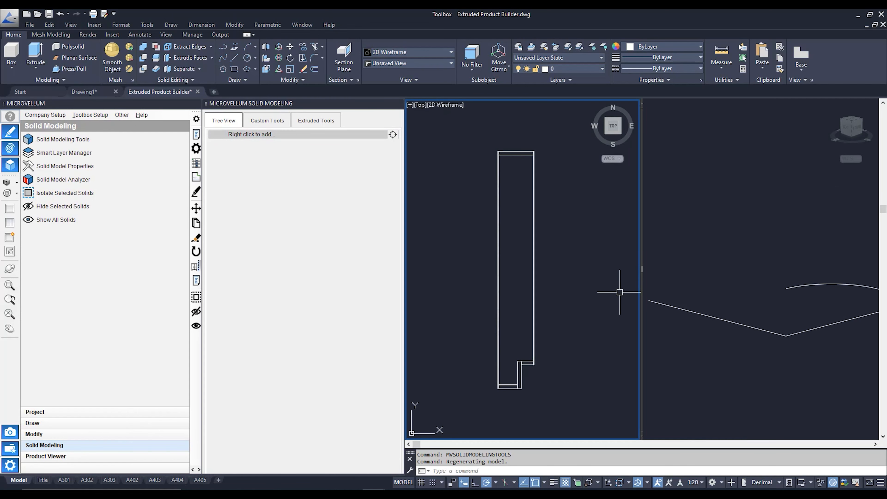
Narrow the top-view viewport to give the 3D view enough width for the whole path polyline
left_click_drag(643, 269, 606, 269)
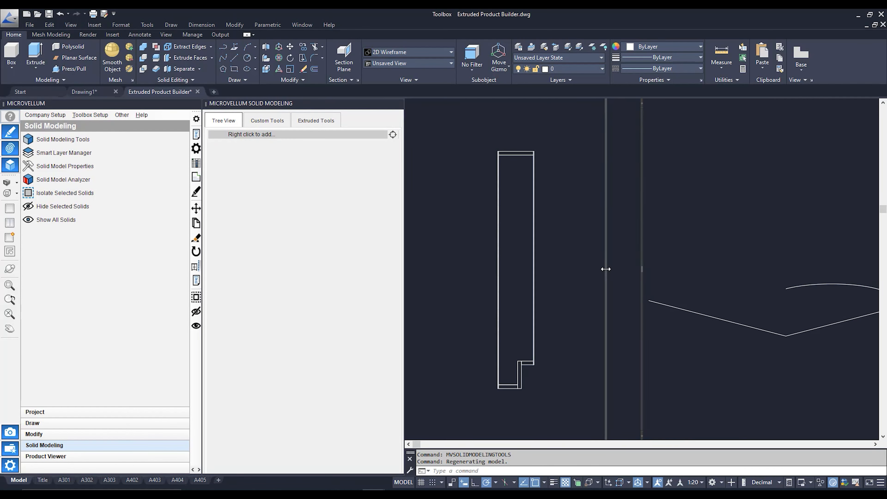
left_click(715, 265)
middle_click_drag(765, 263, 754, 264)
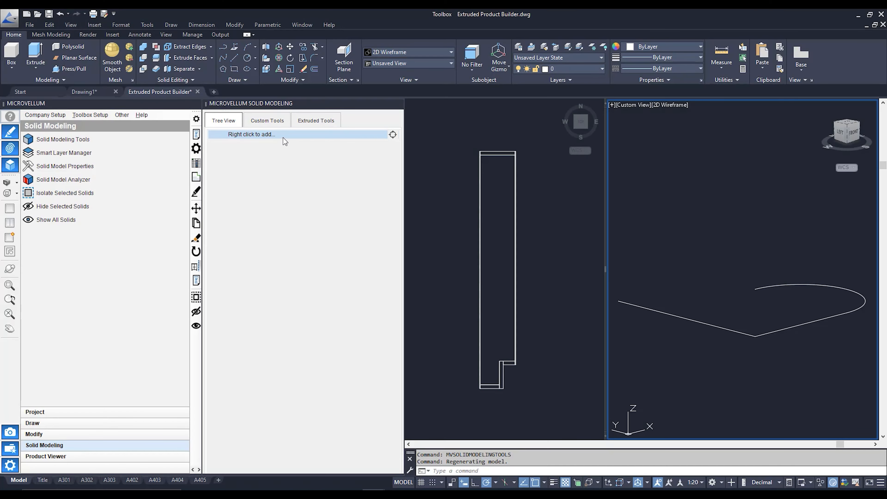
Start a product named Stud Wall of type Extruded_Product_Starter and pick the path polyline with the arc as its construction path
right_click(285, 140)
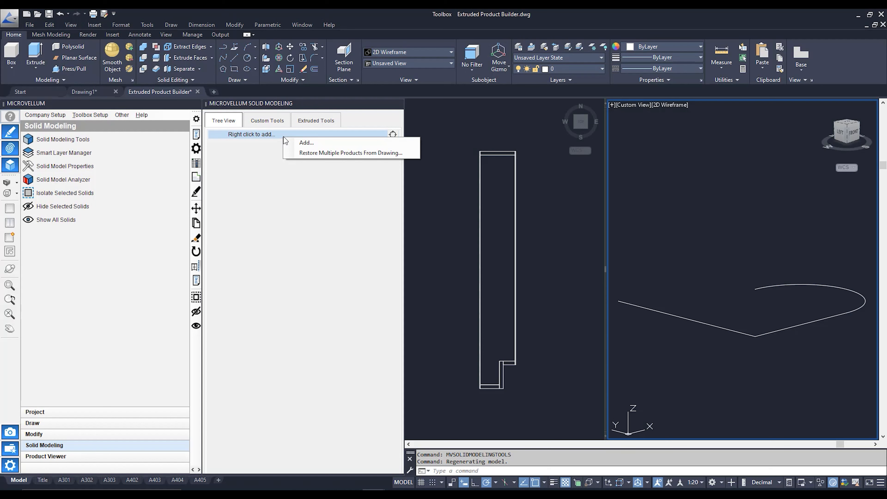
left_click(338, 142)
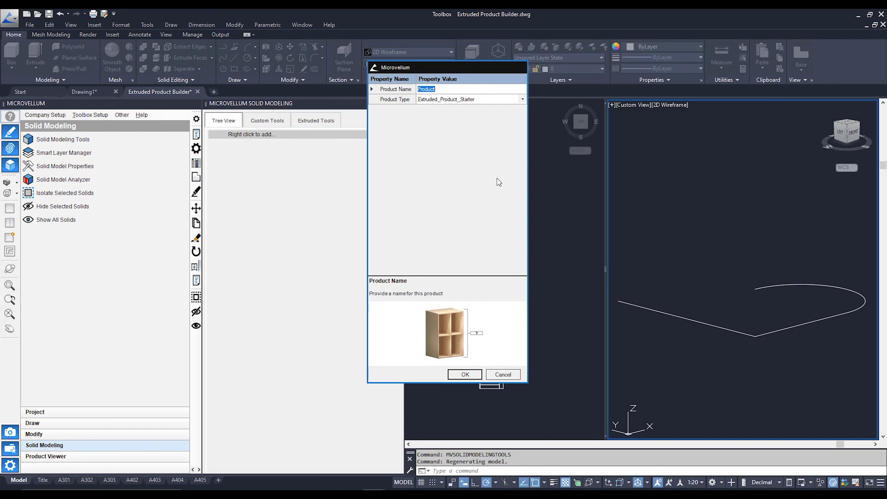
type("Stud Wall")
left_click(522, 100)
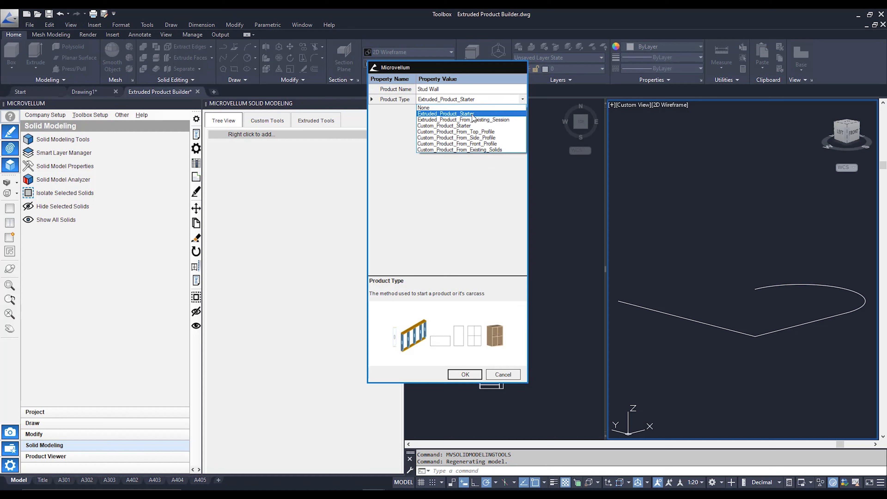
left_click(468, 116)
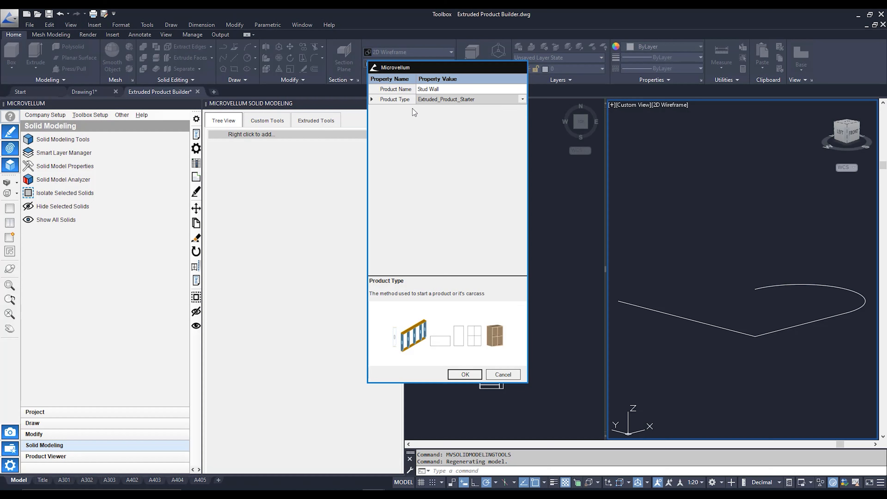
left_click(463, 375)
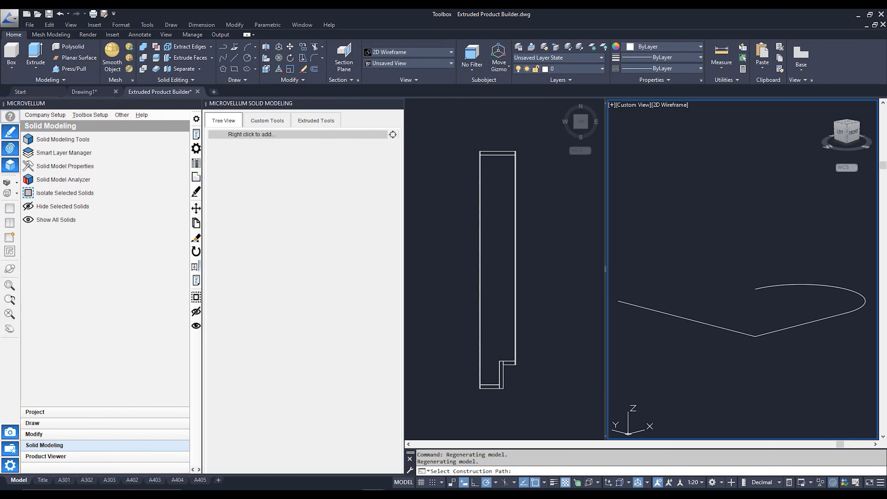
left_click(763, 337)
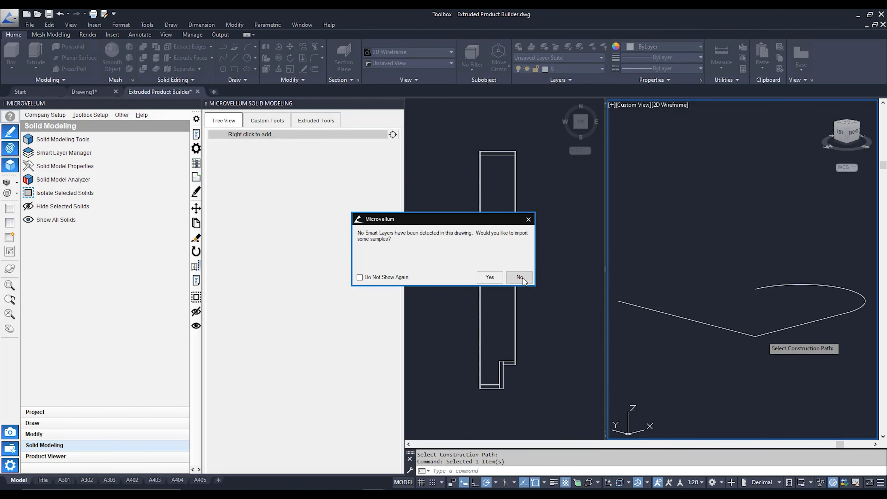
Decline importing sample smart layers and add all the cross-section entities in the top view as extruded parts of Stud Wall
left_click(520, 277)
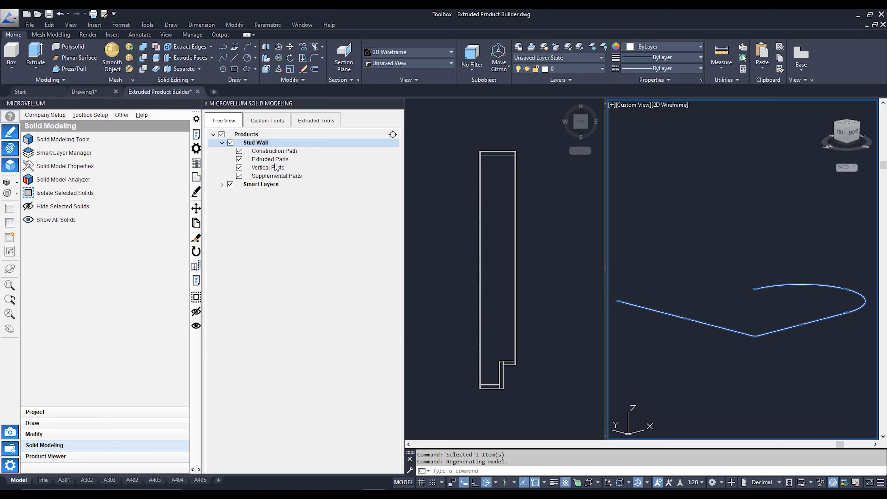
left_click(275, 163)
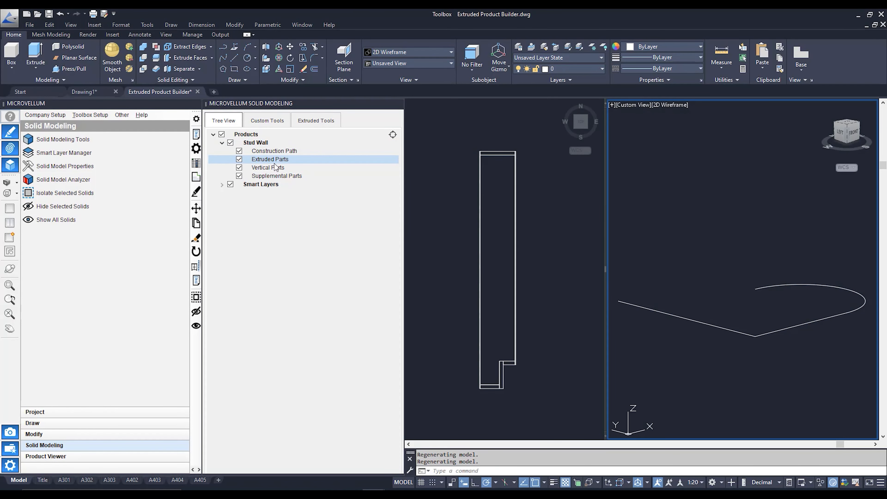
right_click(275, 164)
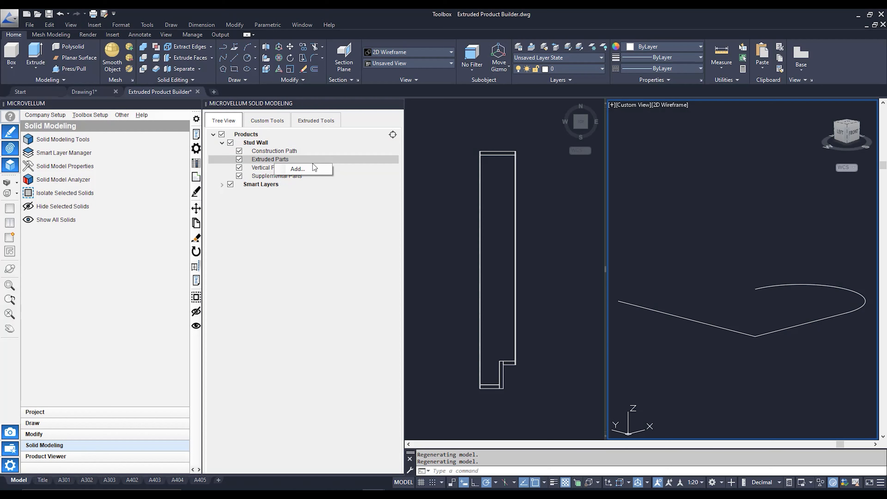
left_click(298, 169)
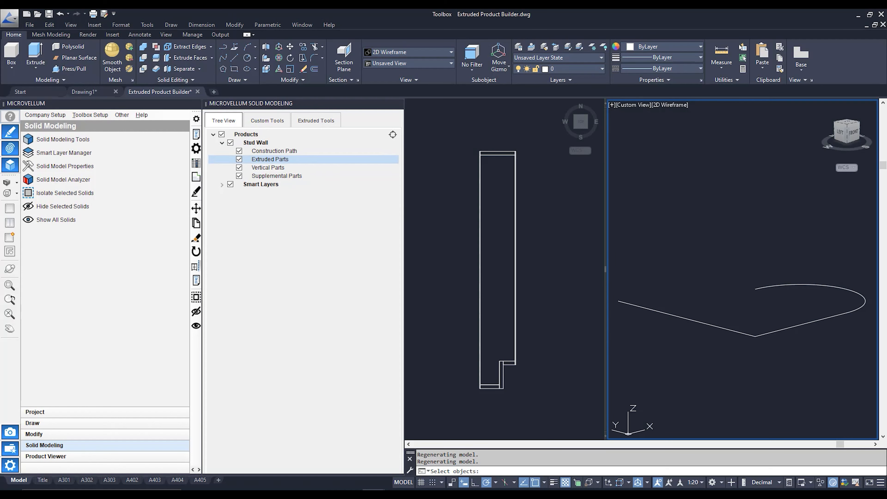
left_click(479, 301)
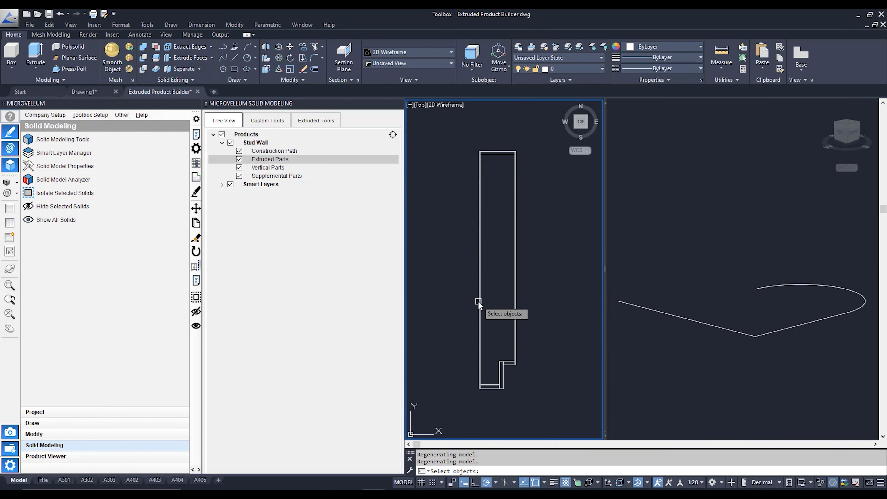
left_click(454, 125)
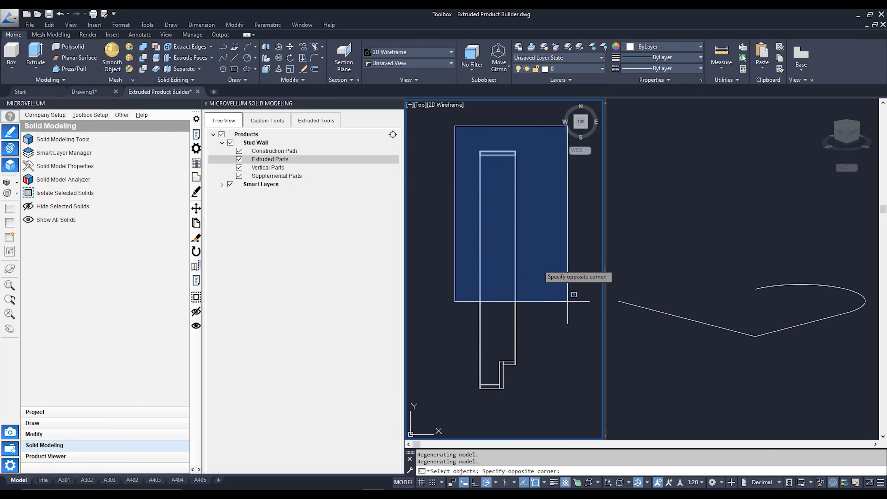
left_click(565, 401)
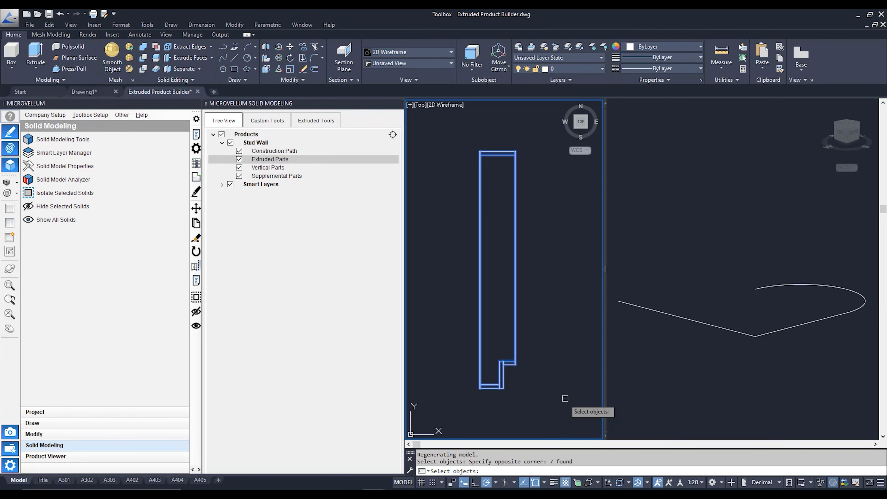
key("Return")
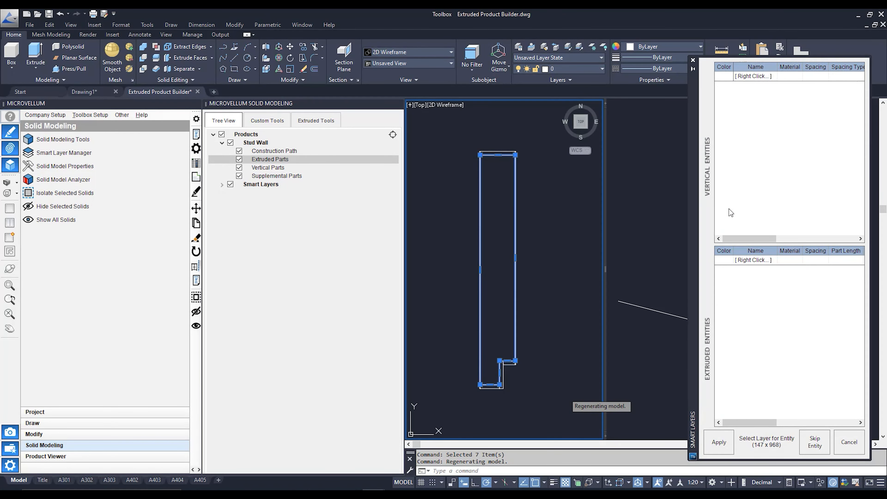
Add a vertical-entity smart layer with the part name Stud and a cyan vertical color
right_click(755, 80)
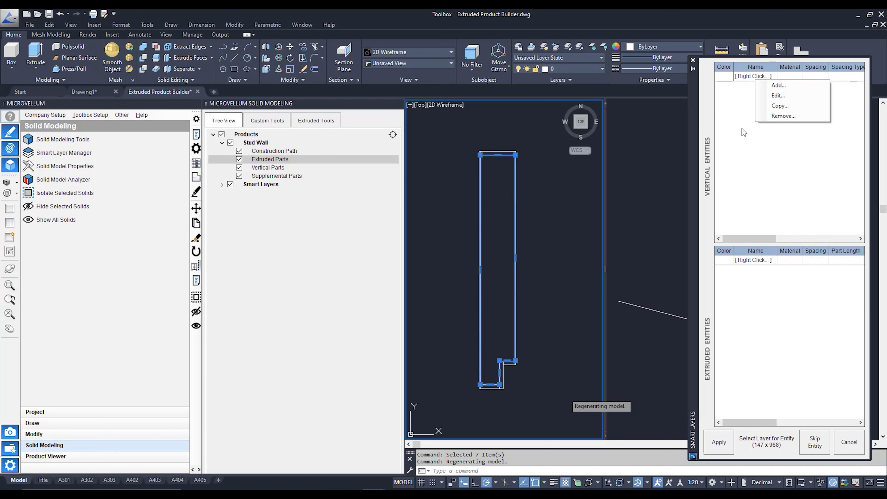
left_click(773, 87)
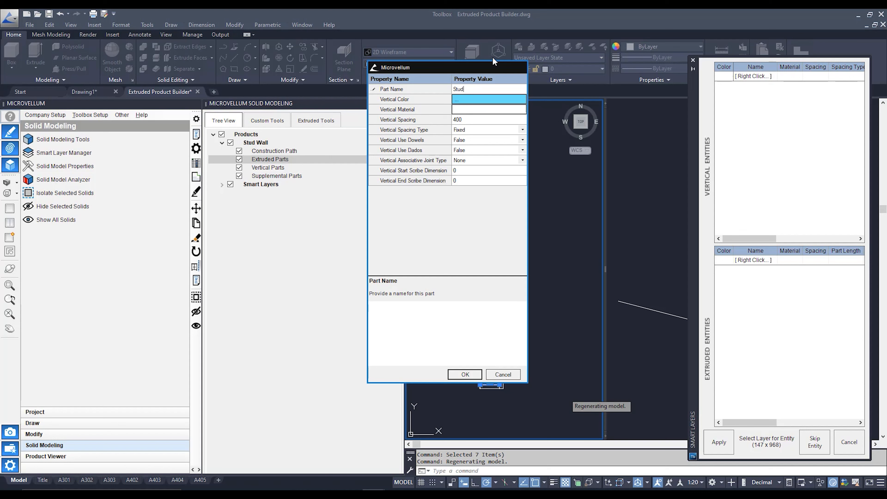
left_click(500, 105)
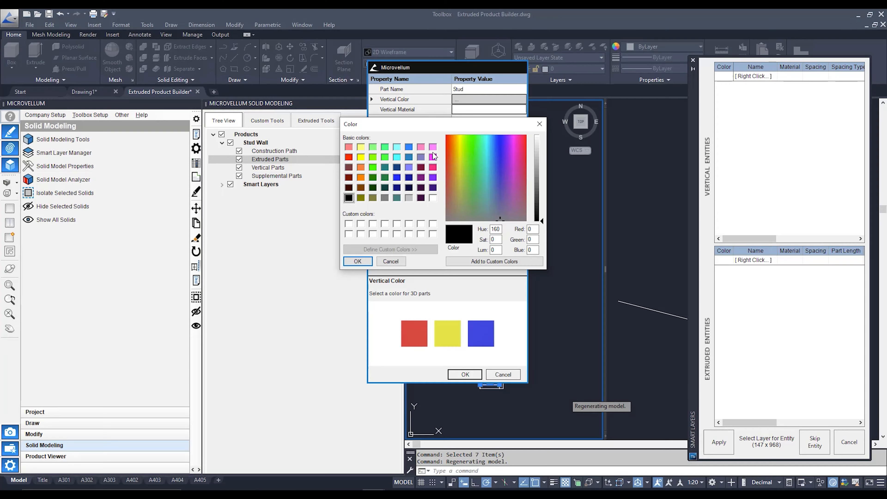
left_click(397, 158)
left_click(360, 263)
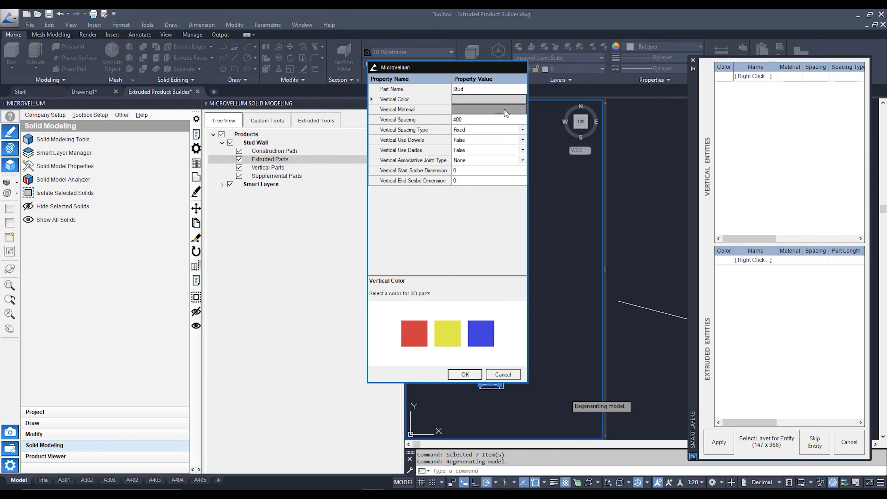
Assign the MDF 16mm sheet stock from the Generic Metric materials as the Stud layer's vertical material
left_click(505, 109)
left_click(505, 109)
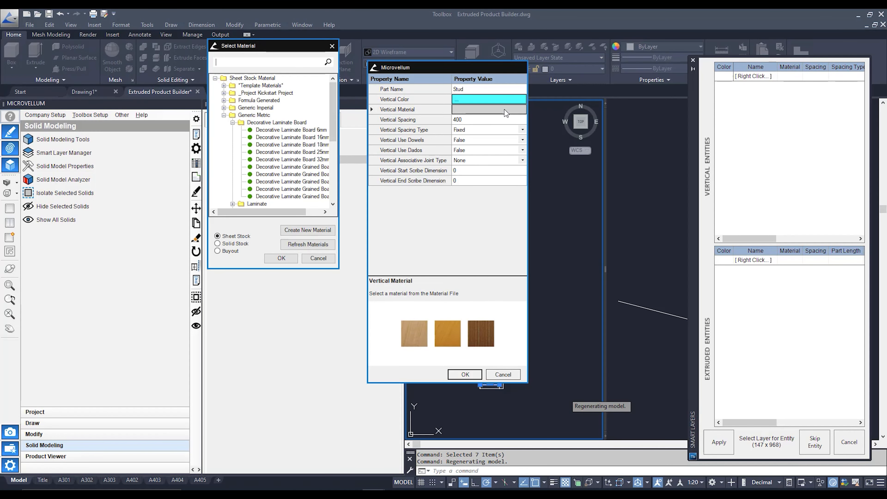
scroll(276, 144, "down", 2)
scroll(275, 144, "down", 3)
left_click(267, 152)
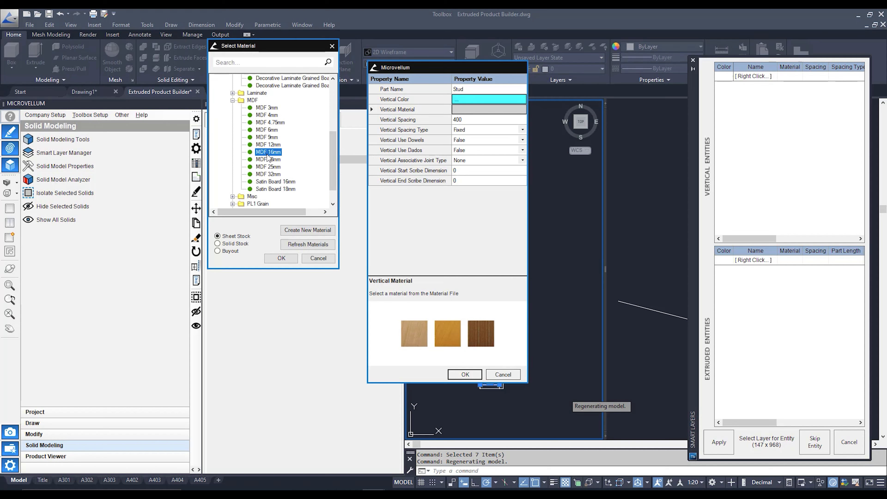
left_click(290, 259)
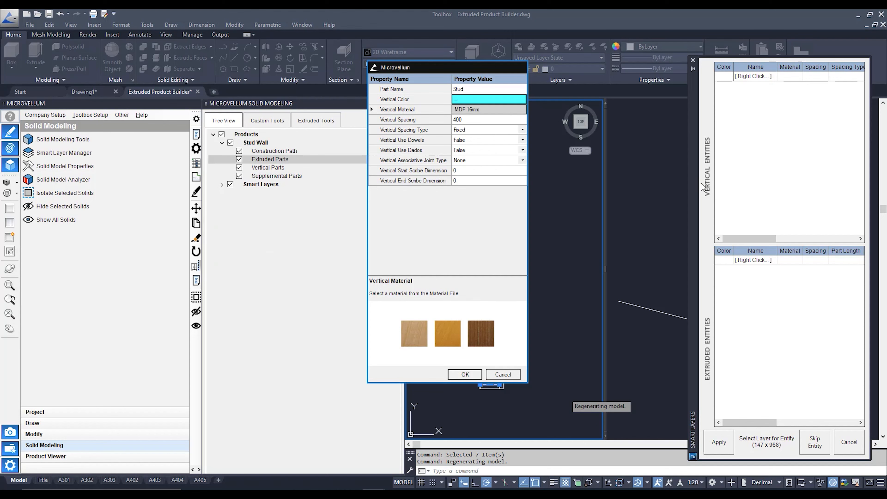
Set the Stud layer's vertical spacing to 600 and its spacing type to Equal_Distance
left_click(471, 120)
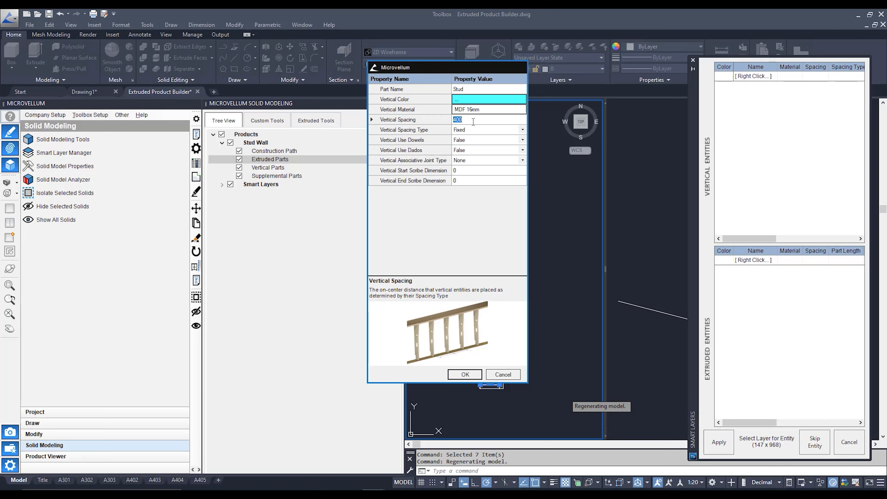
type("600")
left_click(485, 130)
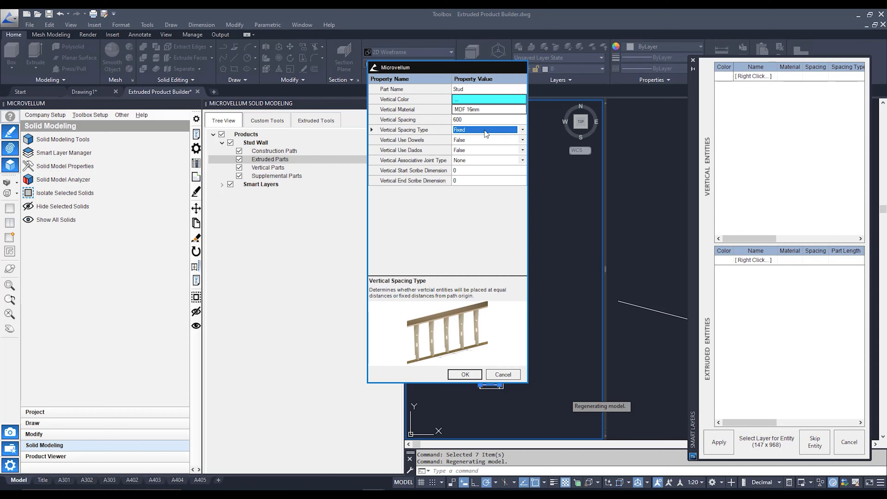
left_click(523, 130)
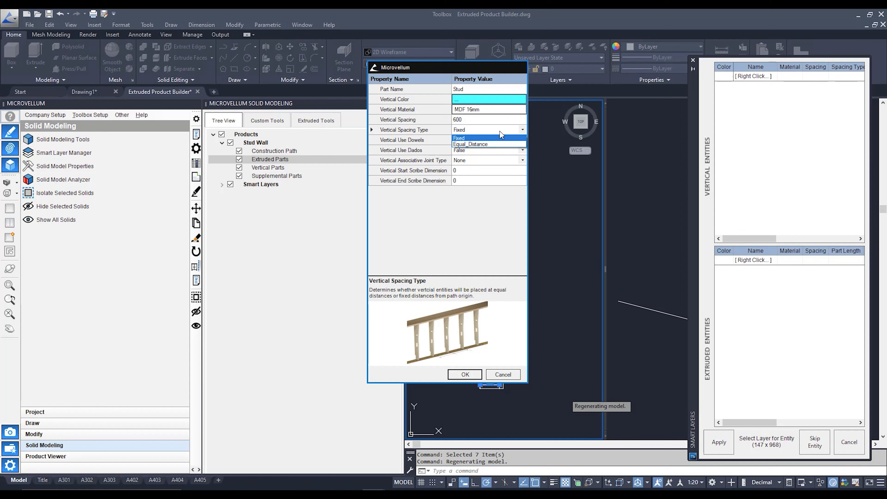
left_click(488, 144)
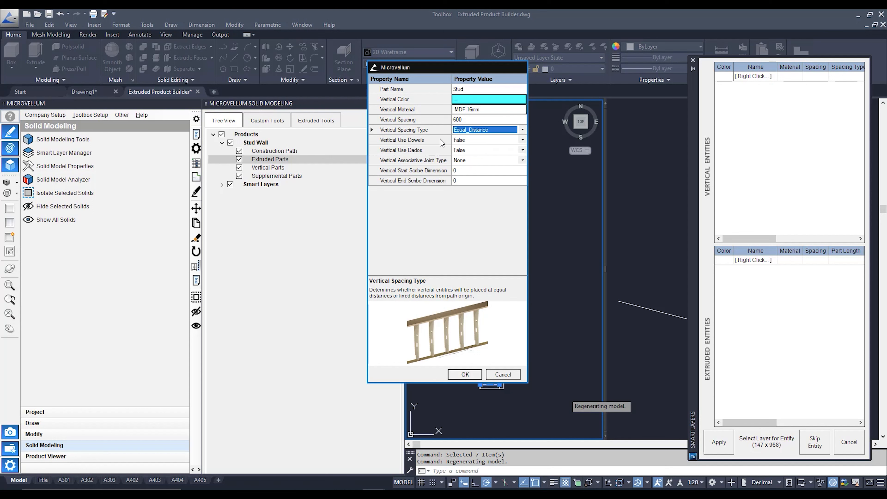
Turn on dados for the Stud layer, keeping dowels off and the associative joint type at None
left_click(472, 150)
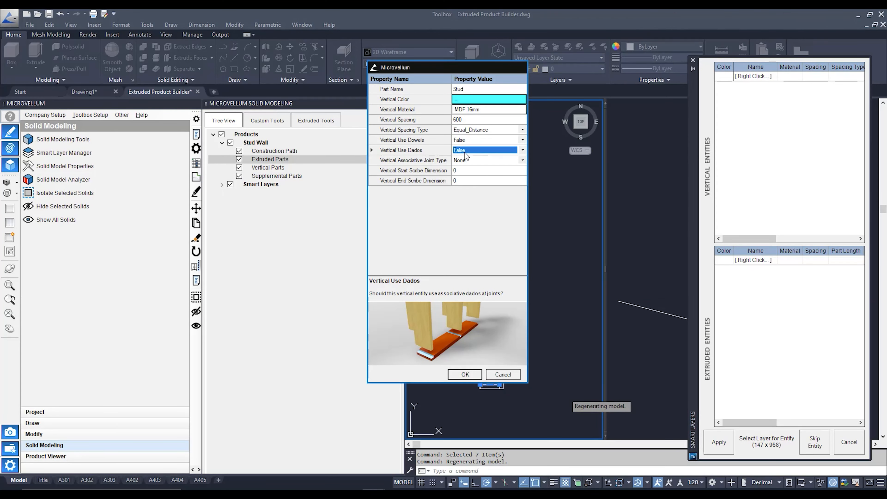
left_click(522, 140)
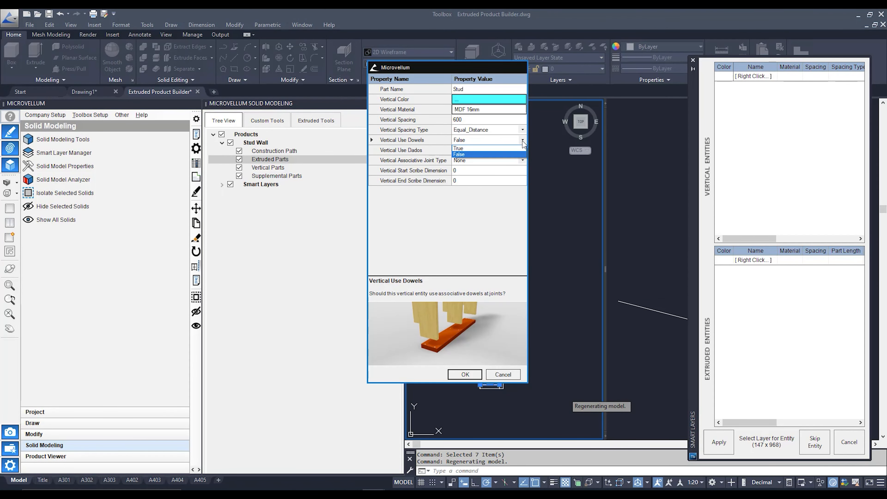
left_click(523, 139)
left_click(519, 150)
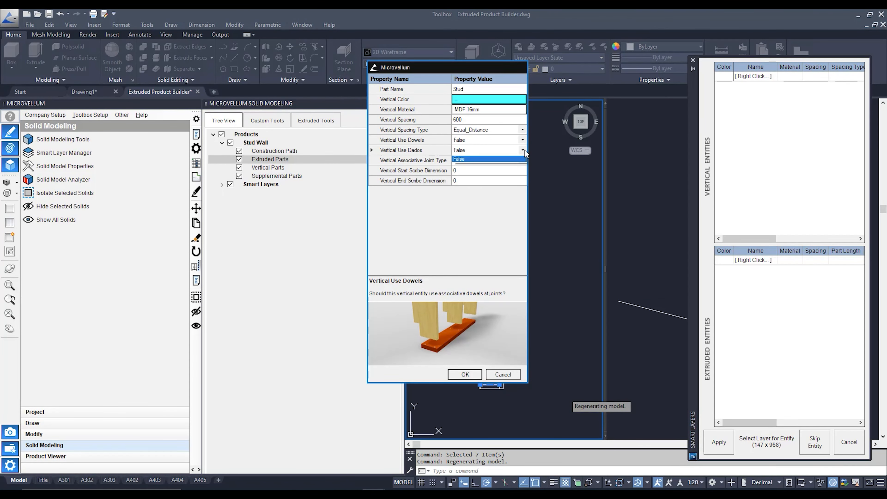
left_click(512, 156)
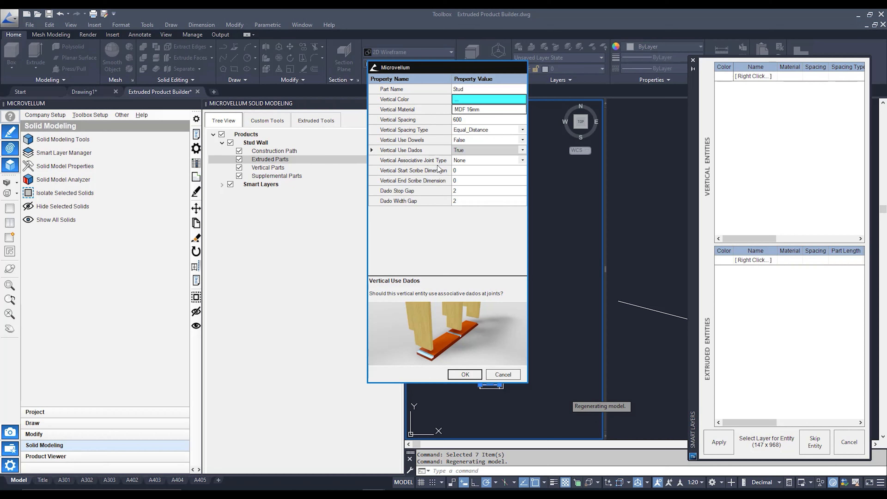
left_click(495, 160)
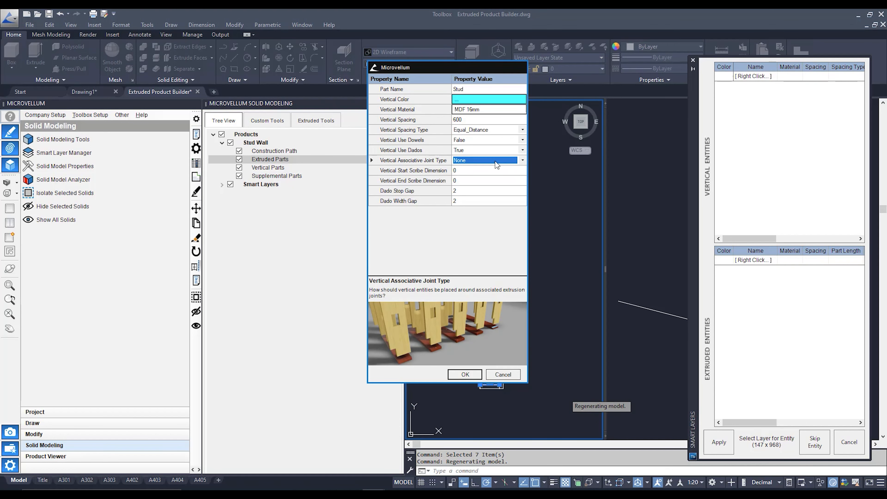
left_click(523, 160)
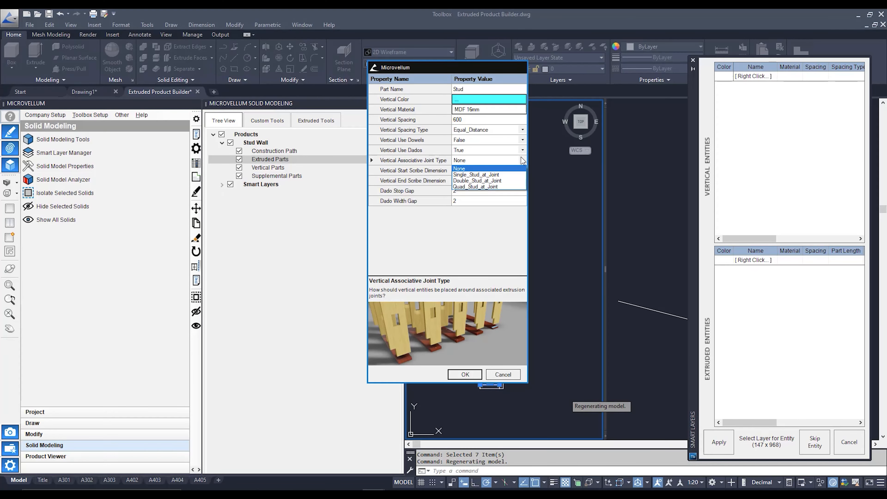
left_click(492, 160)
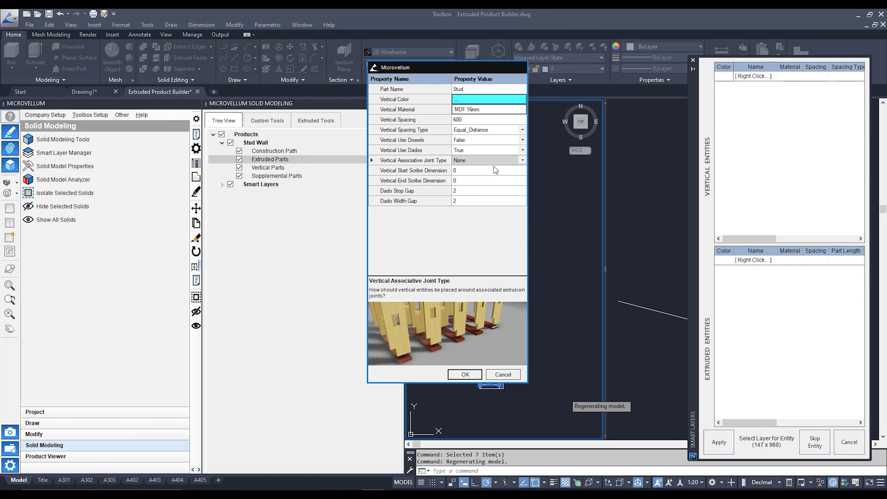
Set the Stud layer's vertical start and end scribe dimensions to 20 each
left_click(490, 171)
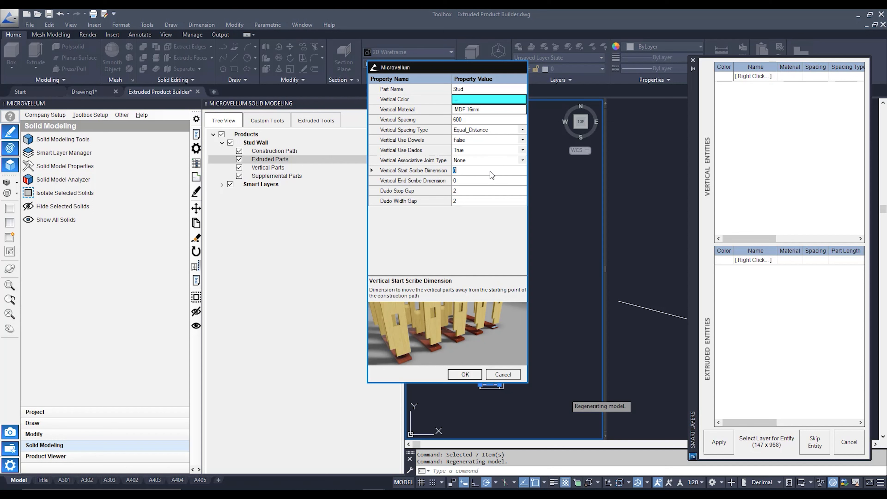
left_click(483, 179)
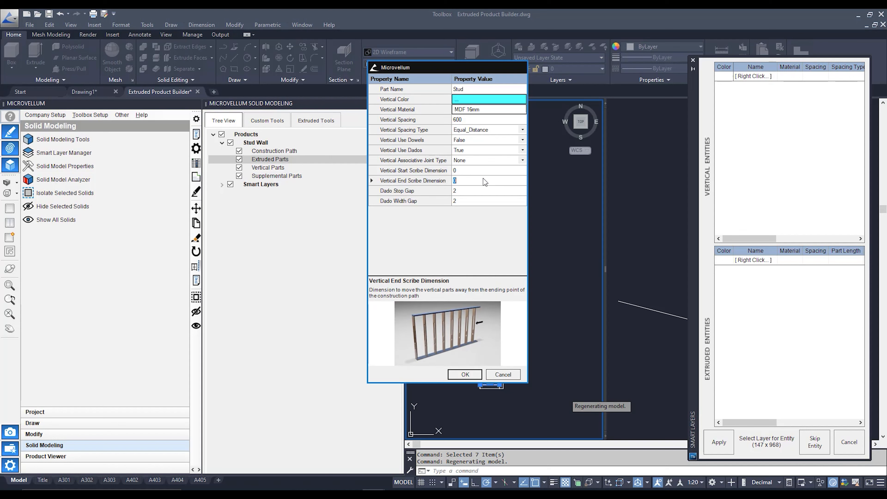
left_click(483, 171)
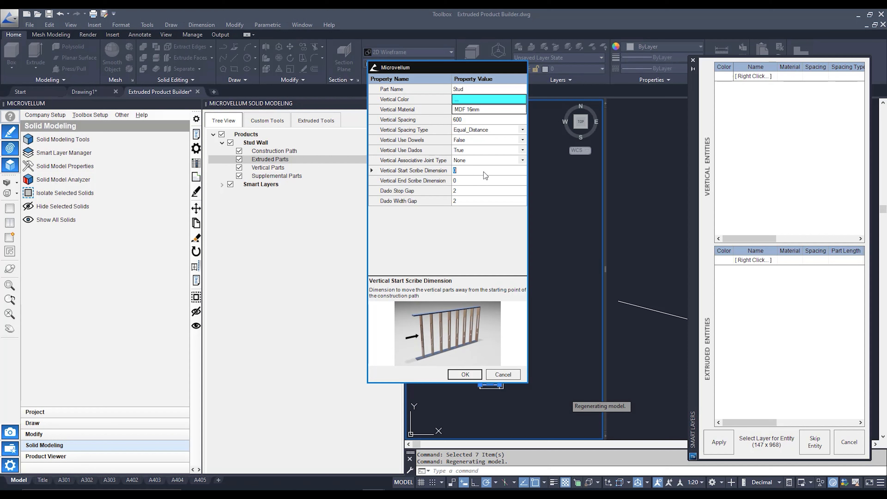
type("20")
left_click(494, 179)
type("20")
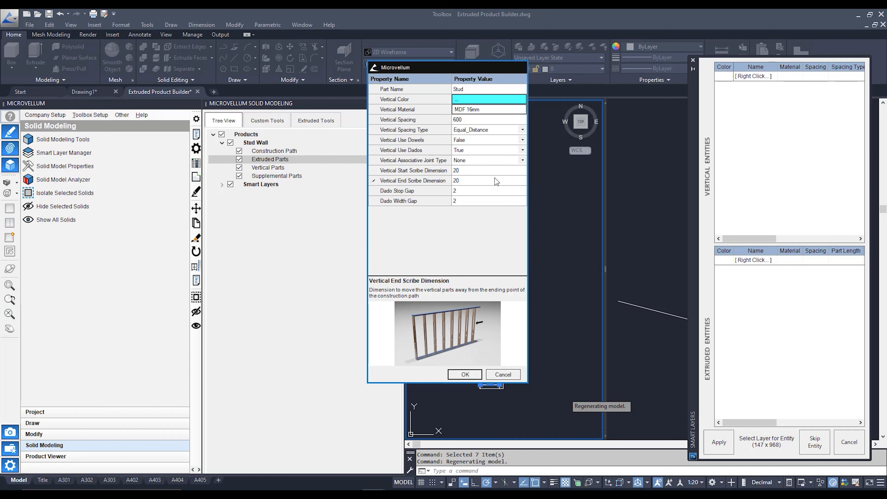
Keep both dado gaps at 2, save the Stud layer, and apply it to the highlighted inner outline of the cross-section
left_click(487, 192)
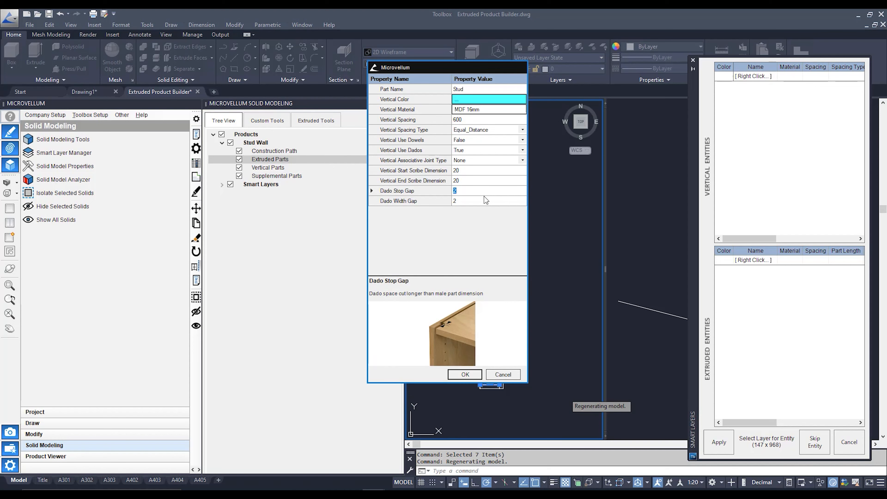
left_click(484, 198)
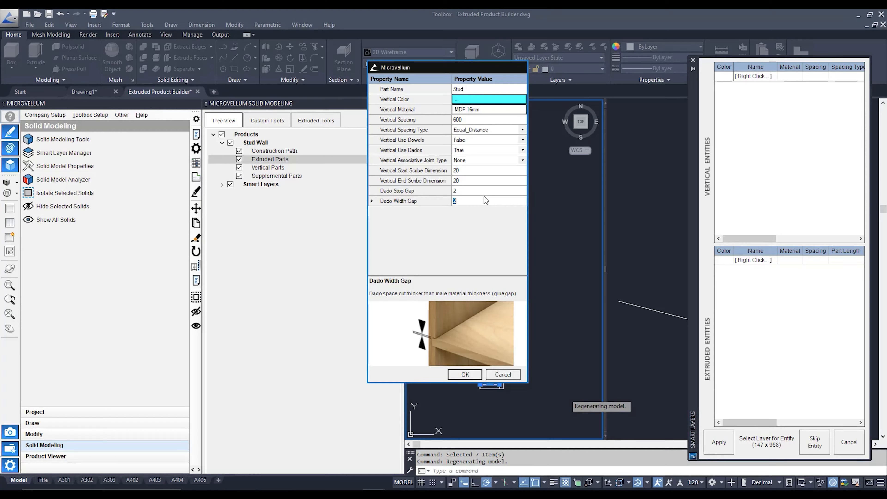
left_click(461, 374)
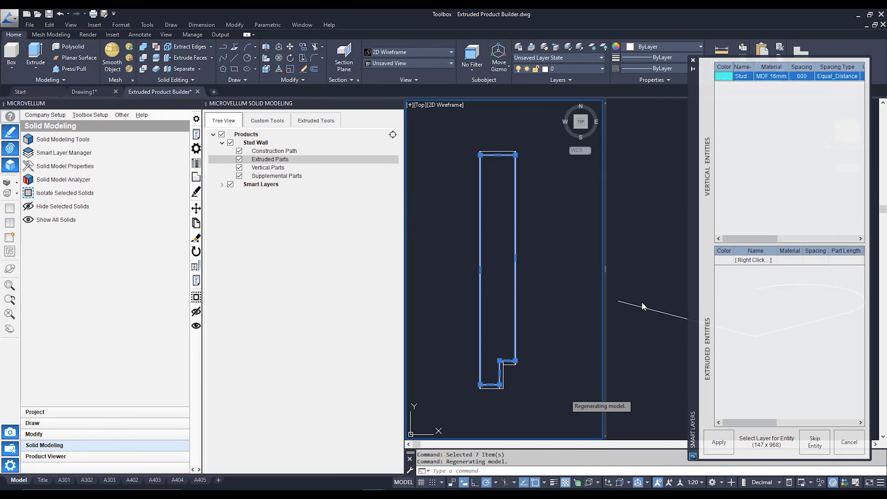
left_click(729, 444)
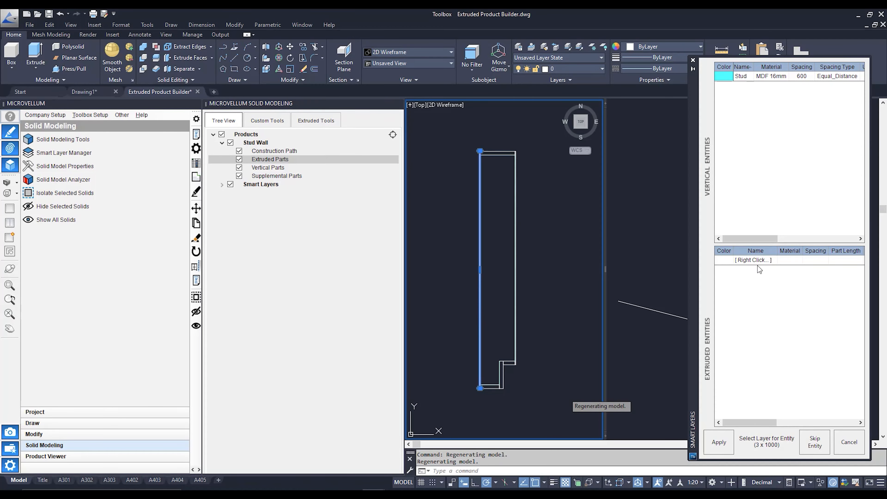
Add an extruded-entity layer named Face Panel and give it a yellow extrusion color
right_click(757, 264)
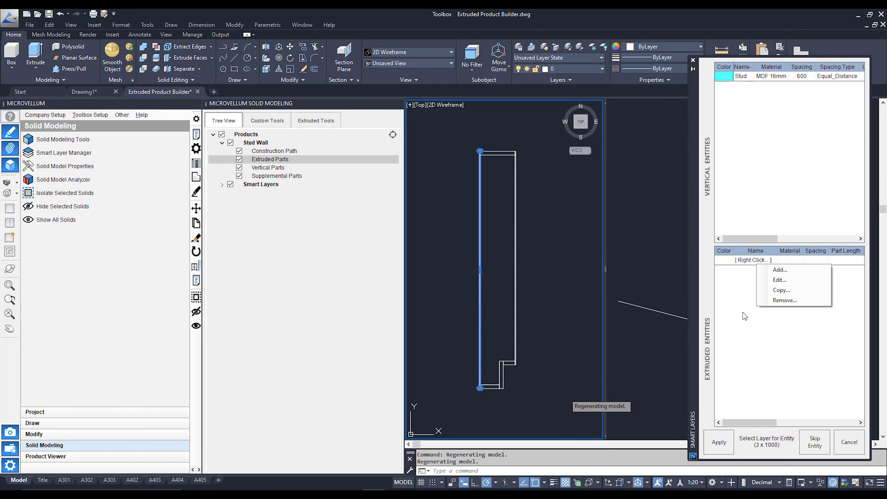
left_click(786, 271)
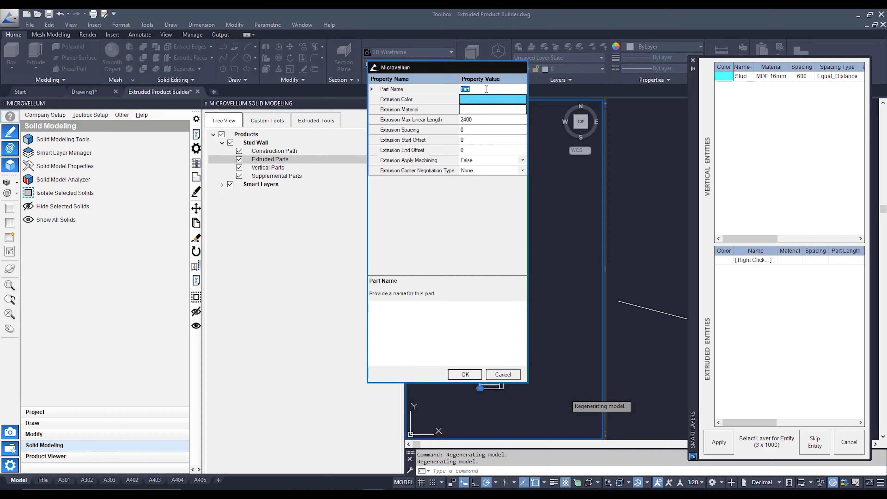
type("Face Panel")
left_click(495, 102)
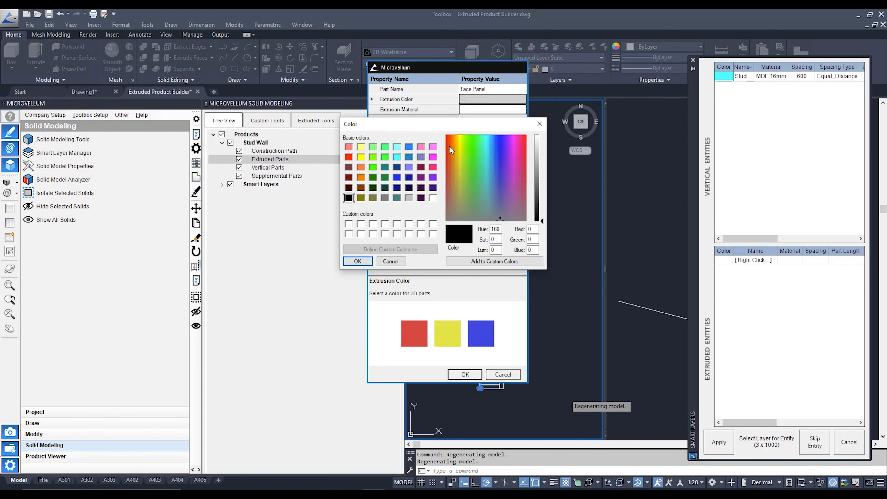
left_click(362, 158)
left_click(359, 260)
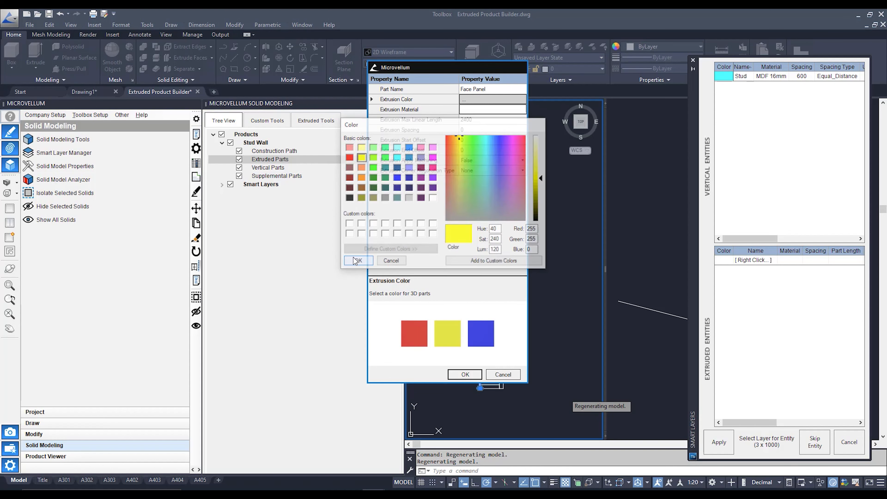
Set the Face Panel extrusion material to MDF 3mm, keeping the maximum linear length at 2400
left_click(484, 111)
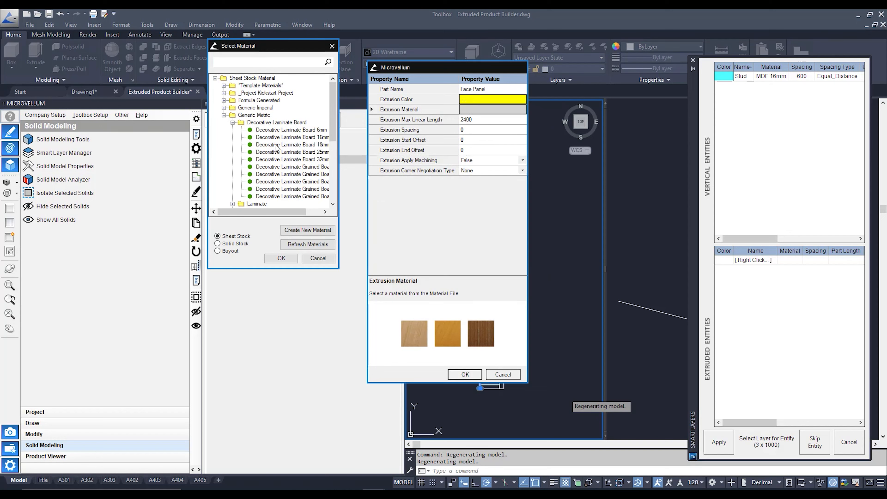
scroll(275, 144, "down", 4)
left_click(274, 131)
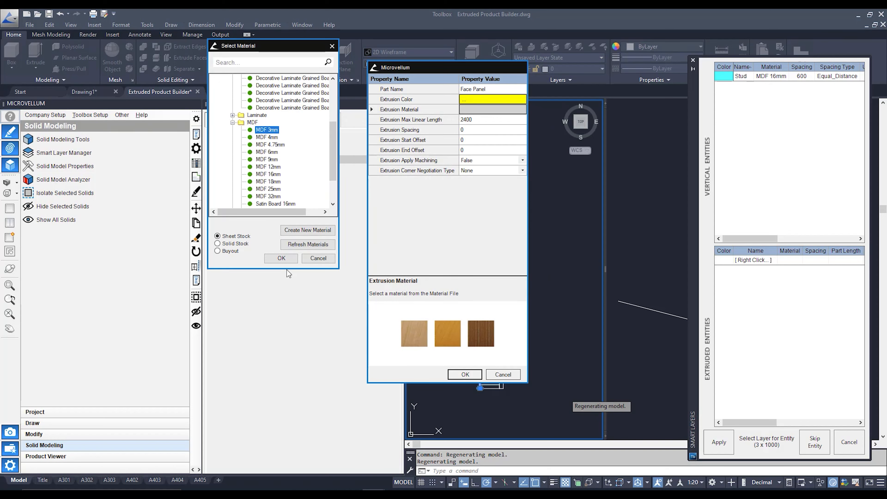
left_click(284, 258)
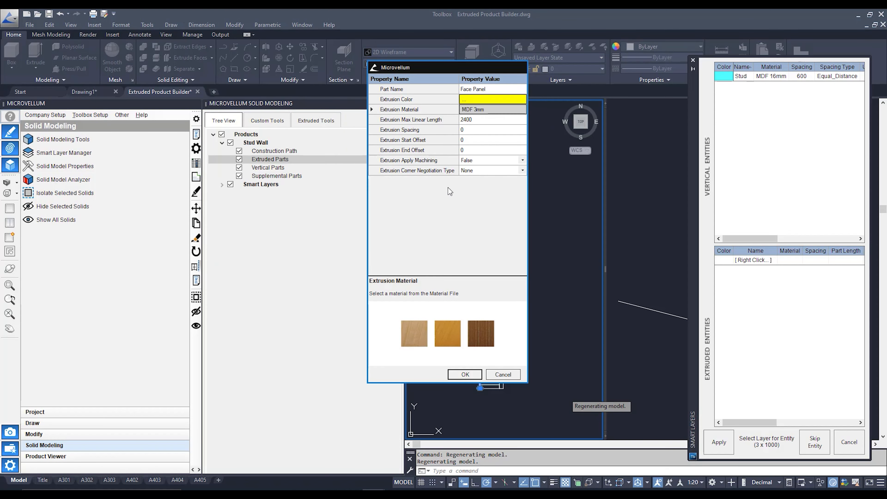
left_click(476, 122)
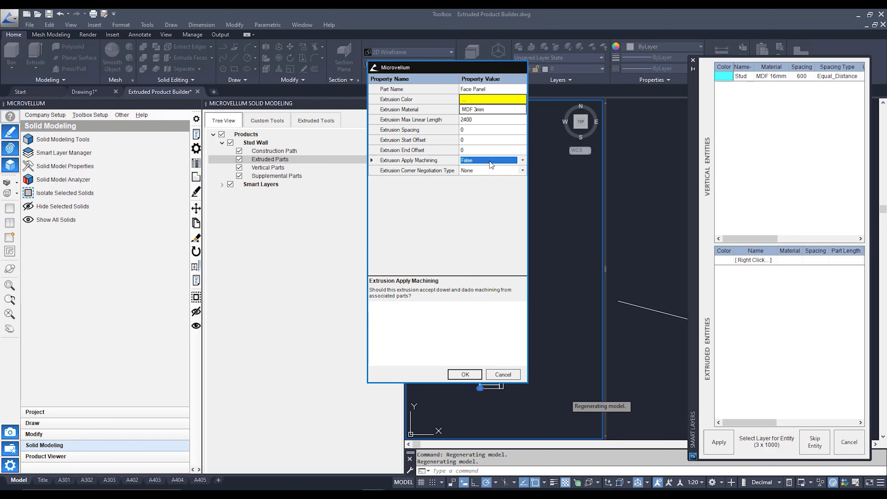
Set the Face Panel corner negotiation type to Miter_Joint and save the layer
left_click(488, 173)
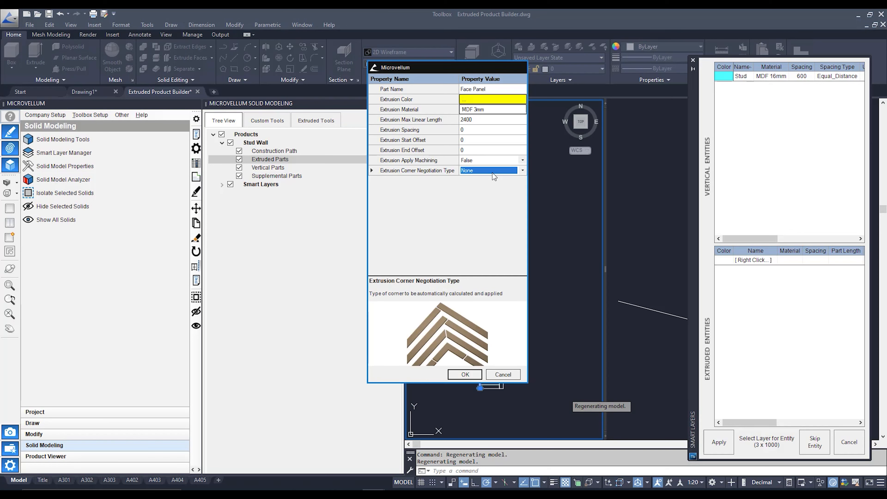
left_click(523, 171)
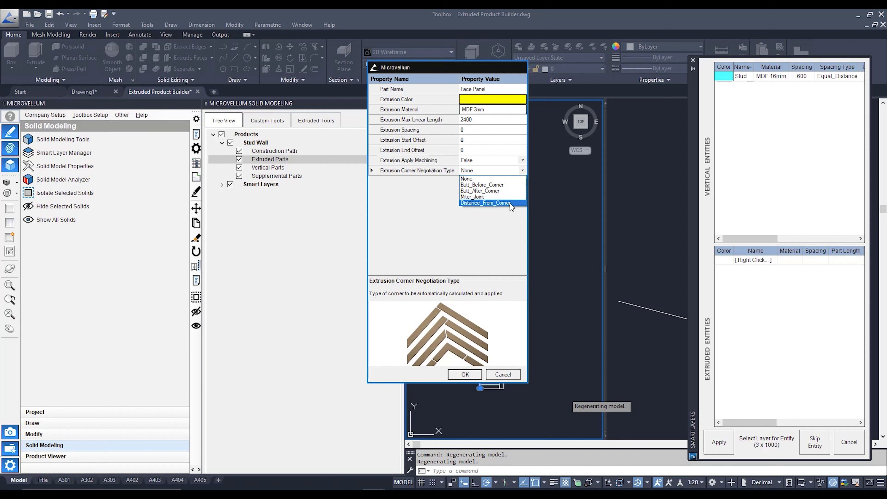
left_click(498, 200)
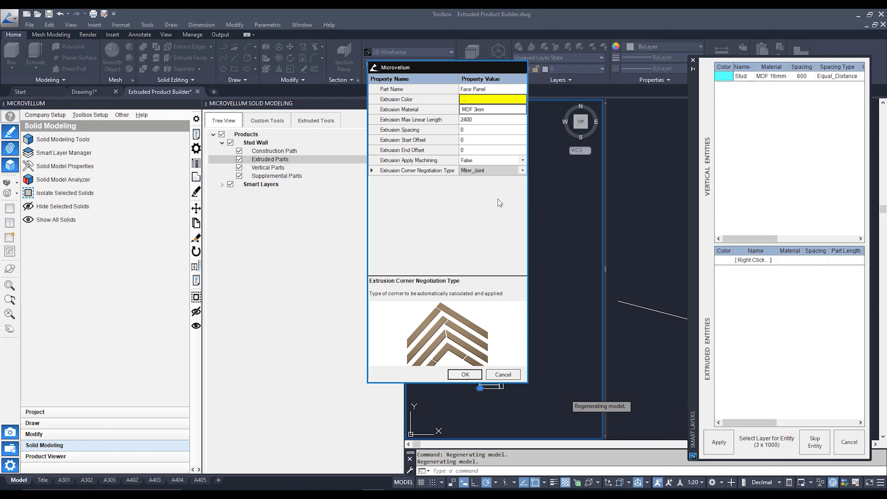
left_click(459, 375)
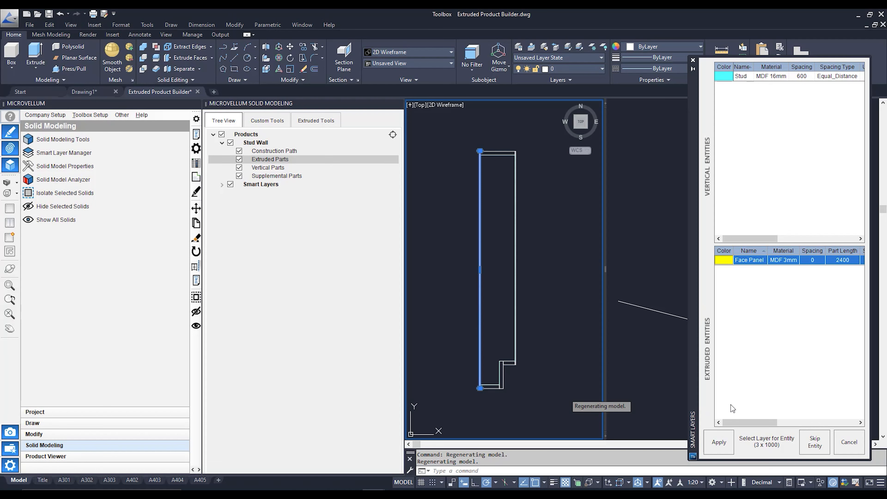
Apply the Face Panel layer to both long face entities of the cross-section, 3 x 1000 and 3 x 900
left_click(712, 447)
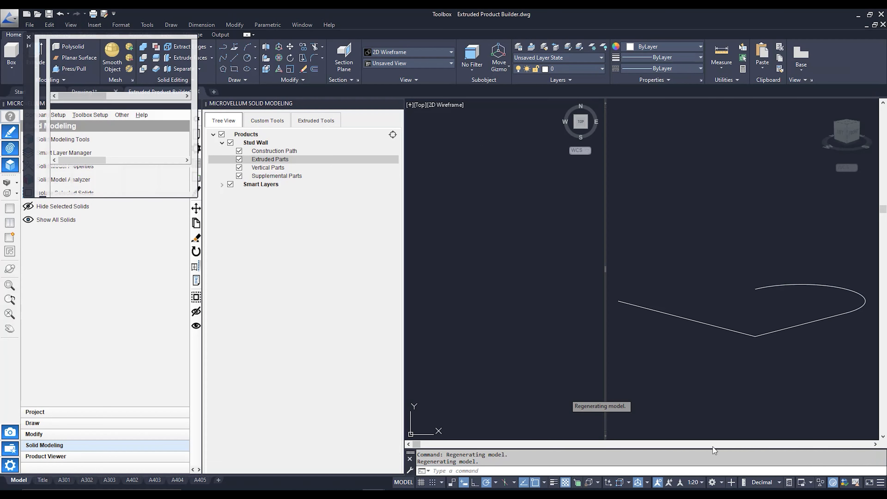
left_click(713, 448)
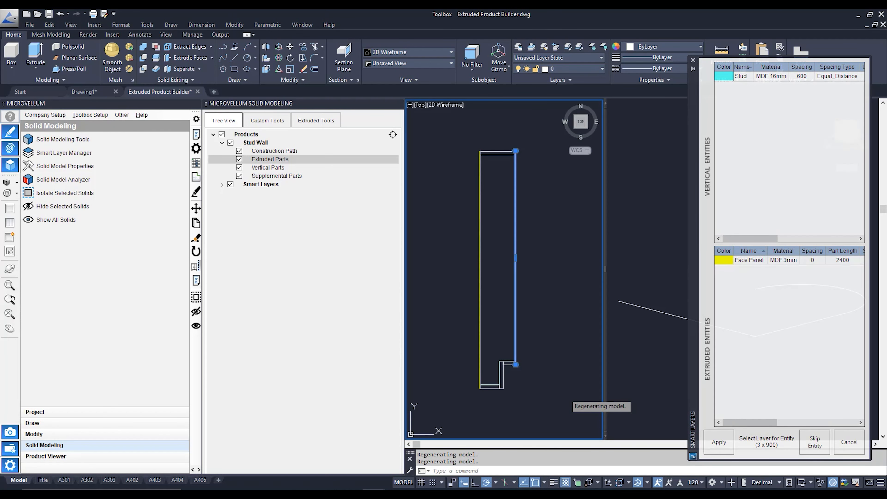
left_click(752, 263)
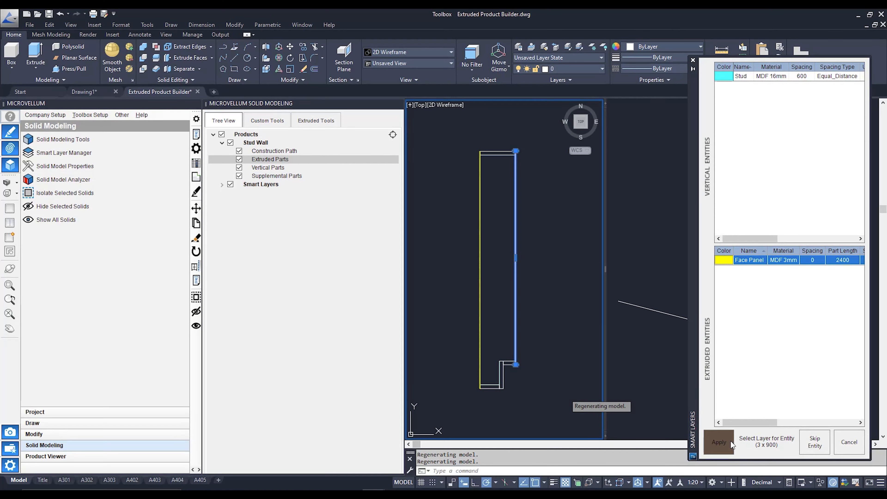
left_click(731, 441)
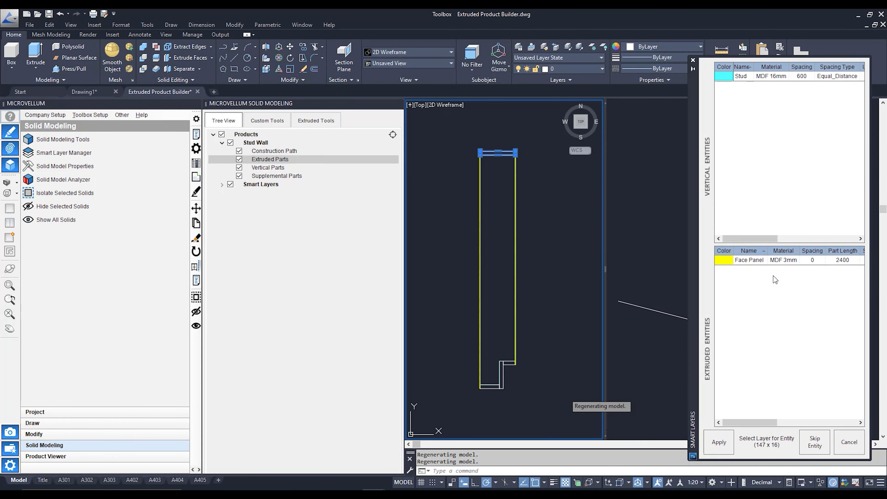
Add an extruded-entity layer named Top Plate and give it a bright green extrusion color
right_click(760, 280)
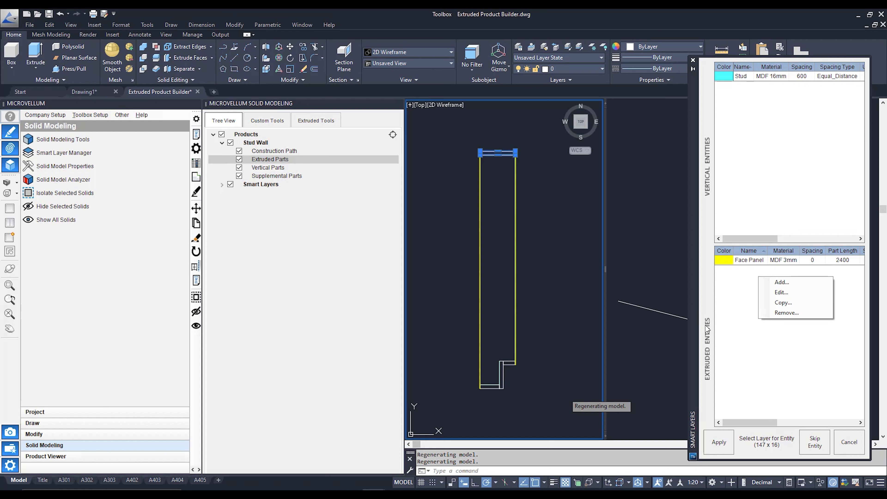
left_click(781, 282)
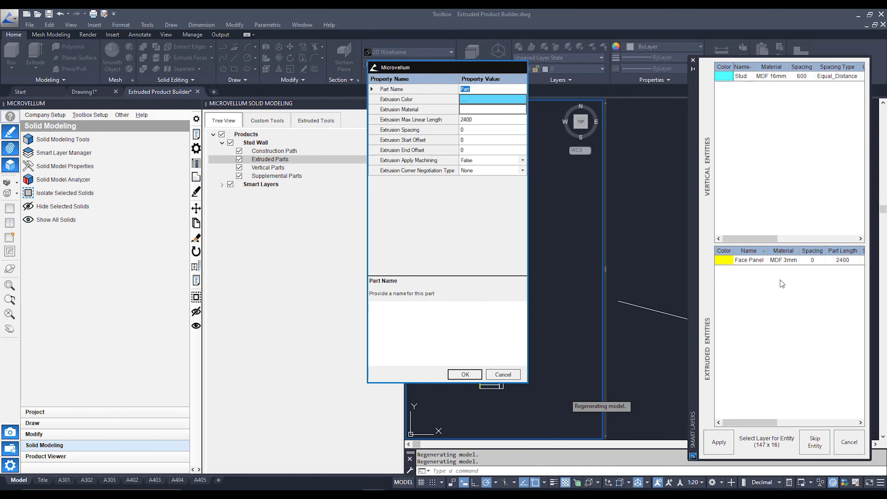
type("t")
type("Top Plate")
left_click(492, 97)
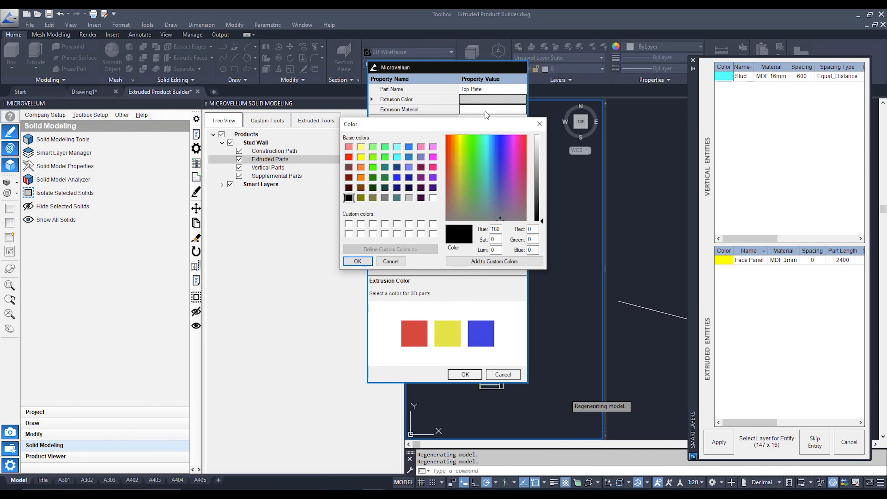
left_click(372, 168)
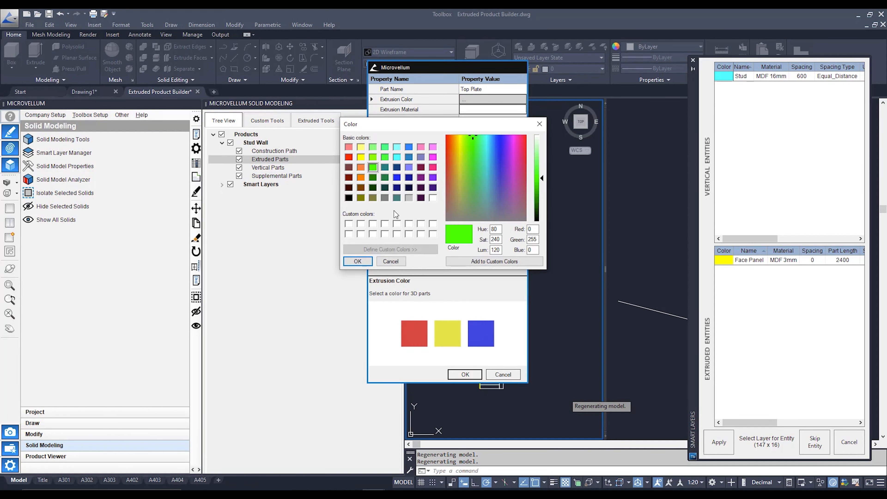
left_click(365, 261)
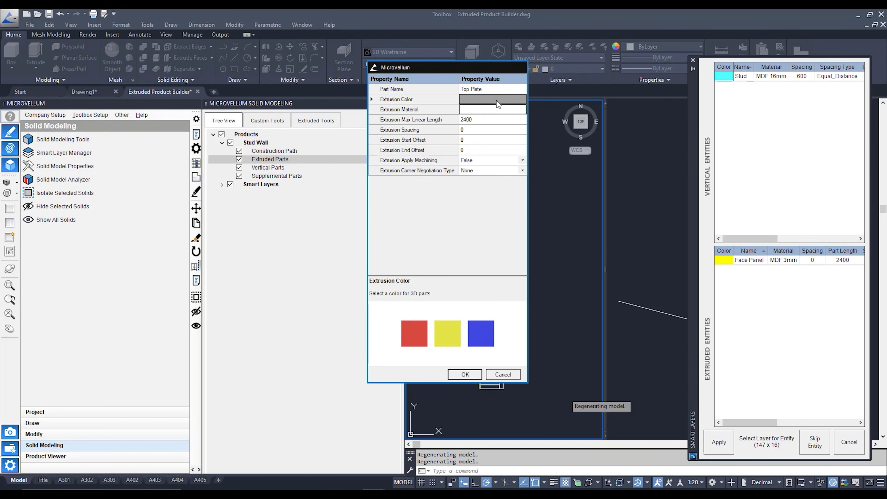
Set the Top Plate extrusion material to MDF 16mm and its apply machining option to True
left_click(496, 108)
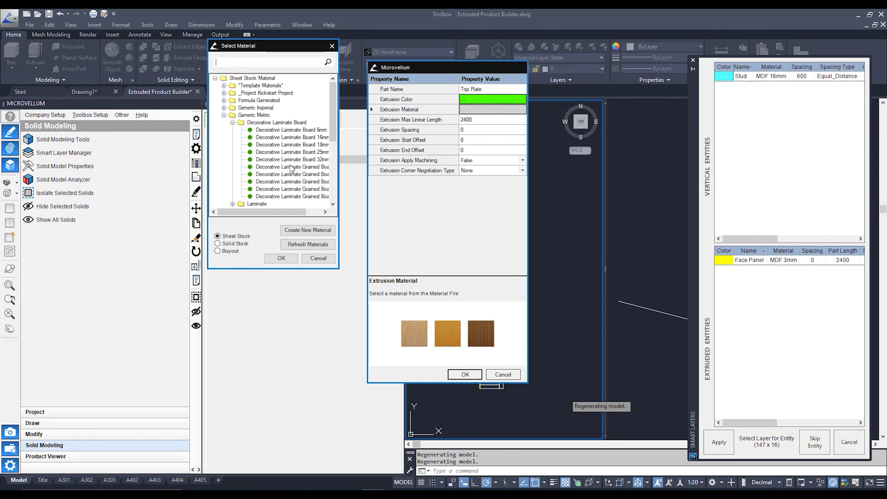
scroll(270, 161, "down", 2)
left_click(278, 175)
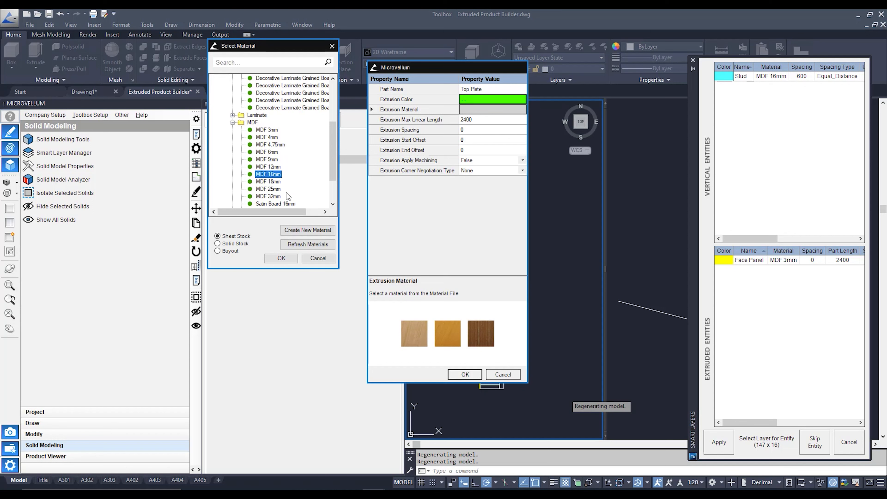
left_click(284, 258)
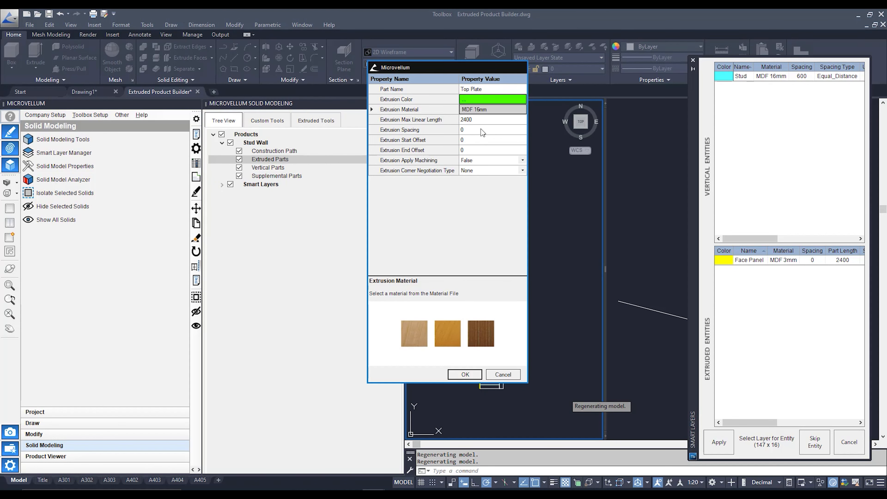
left_click(487, 162)
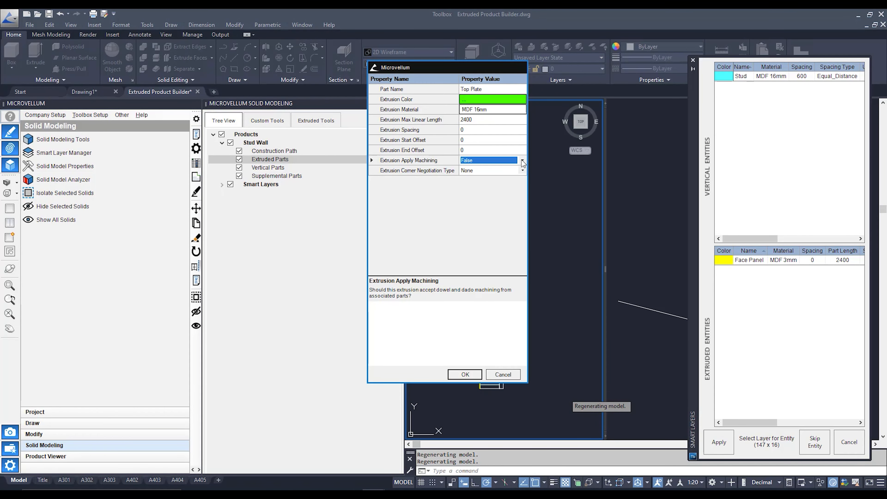
left_click(522, 161)
left_click(486, 169)
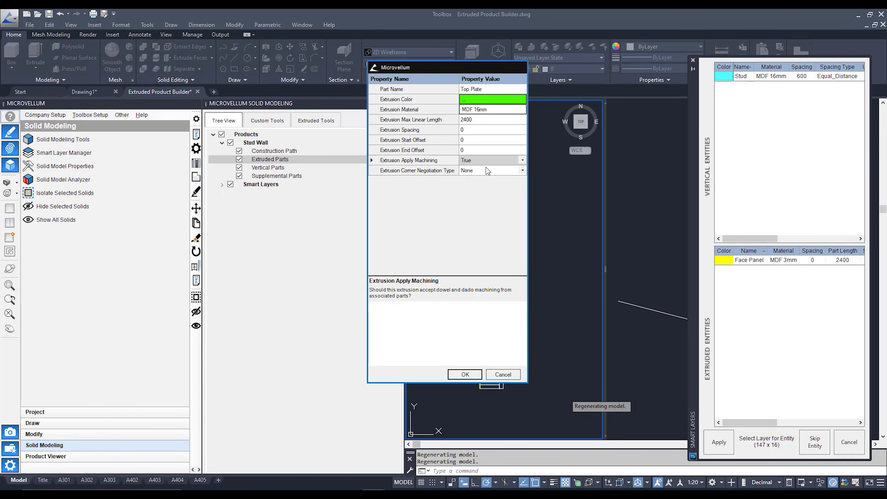
Save the Top Plate layer with Miter_Joint corner negotiation and apply it to the 147 x 16 entity atop the cross-section
left_click(525, 173)
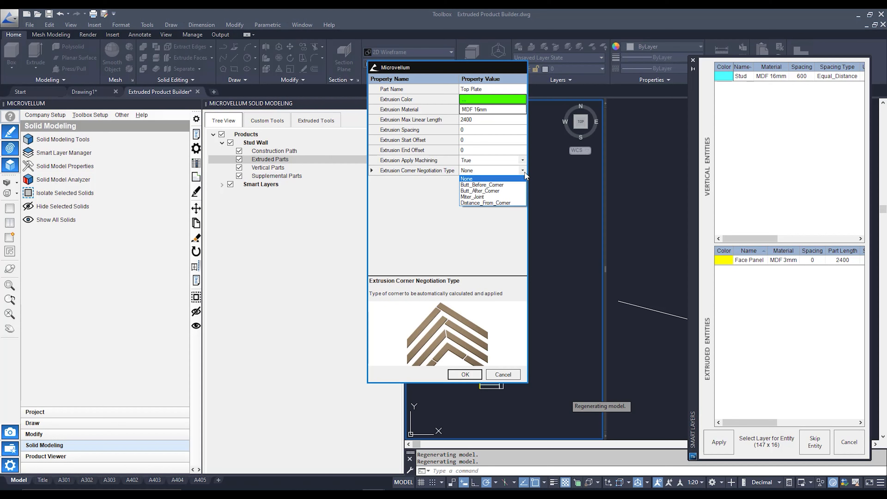
left_click(492, 196)
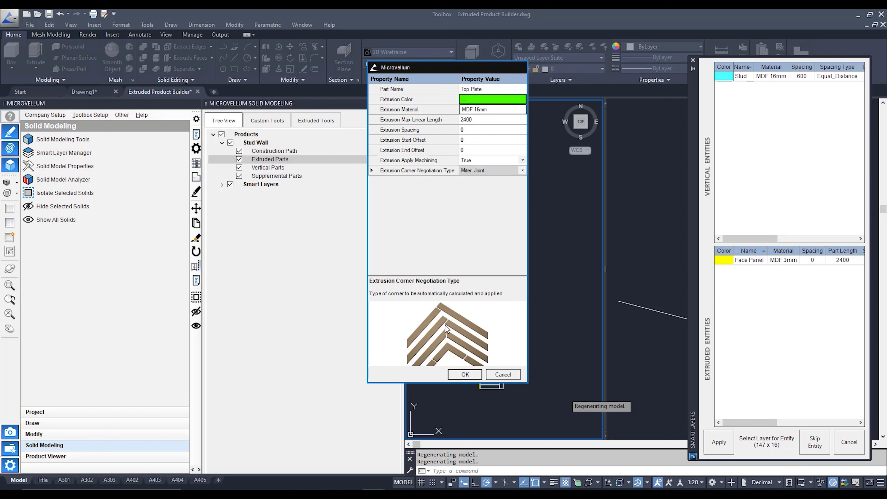
left_click(456, 375)
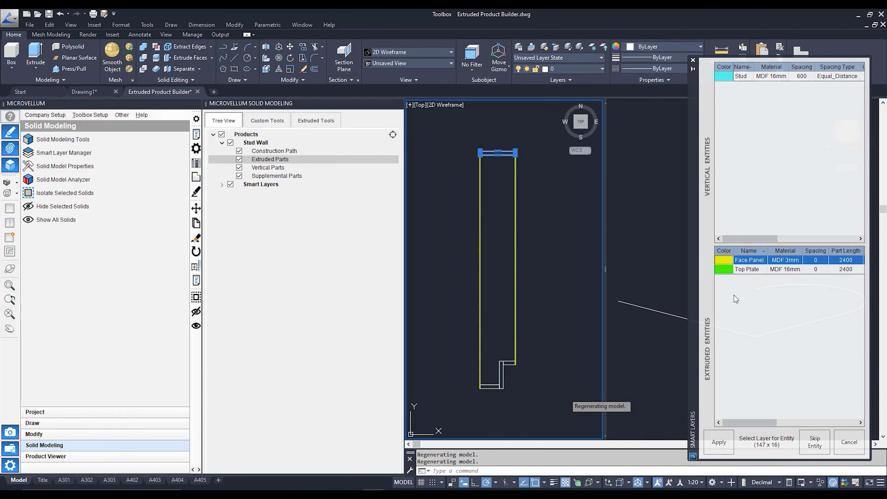
left_click(748, 270)
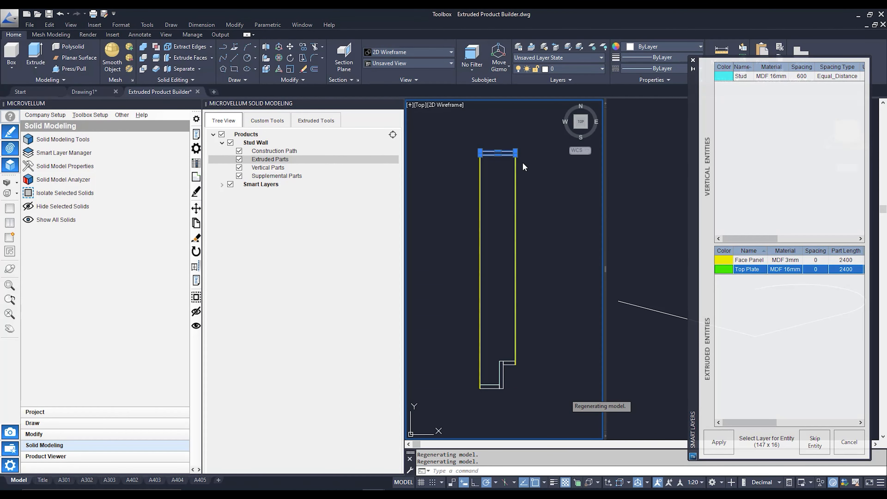
left_click(722, 448)
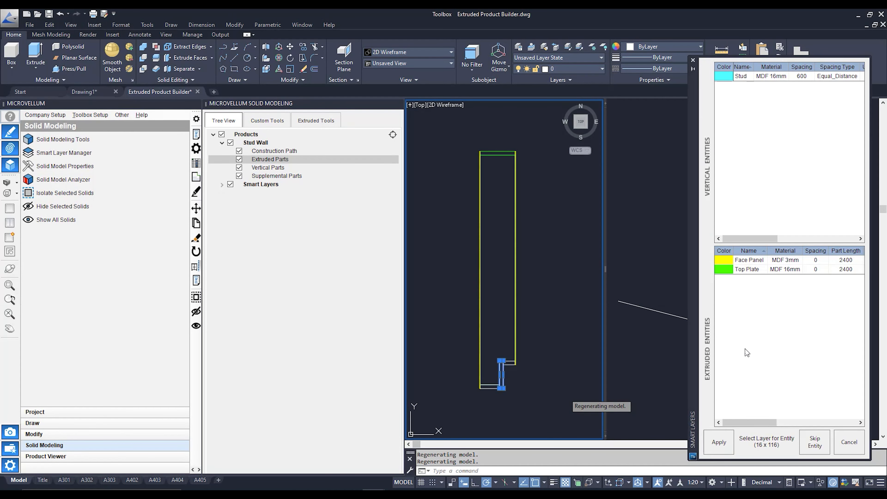
Add an extruded-entity layer named Kick Face and give it an orange extrusion color
right_click(738, 276)
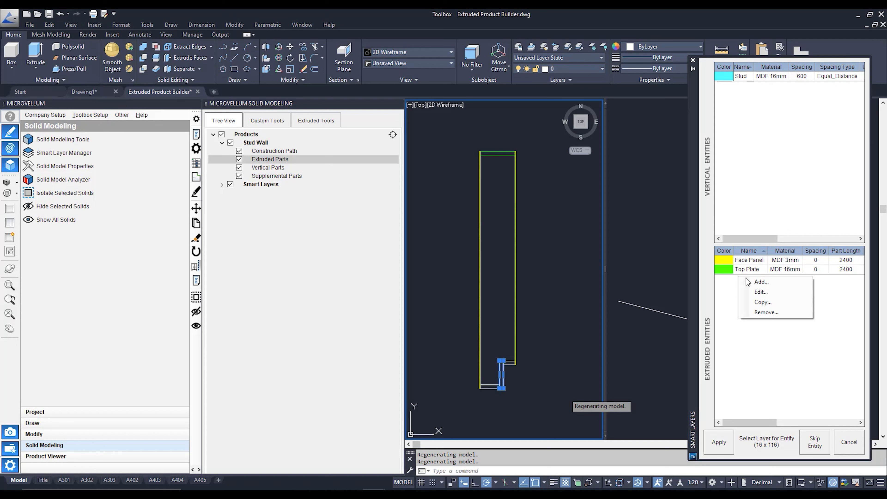
left_click(751, 280)
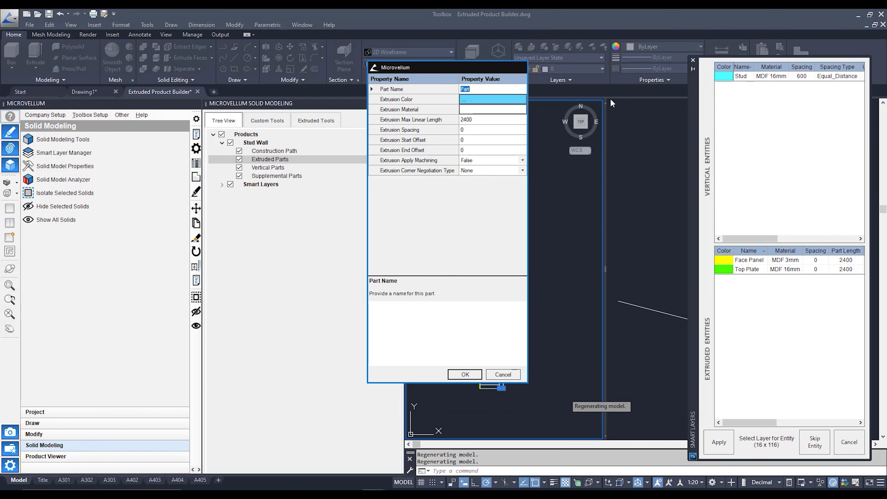
type("Kick Face")
left_click(474, 100)
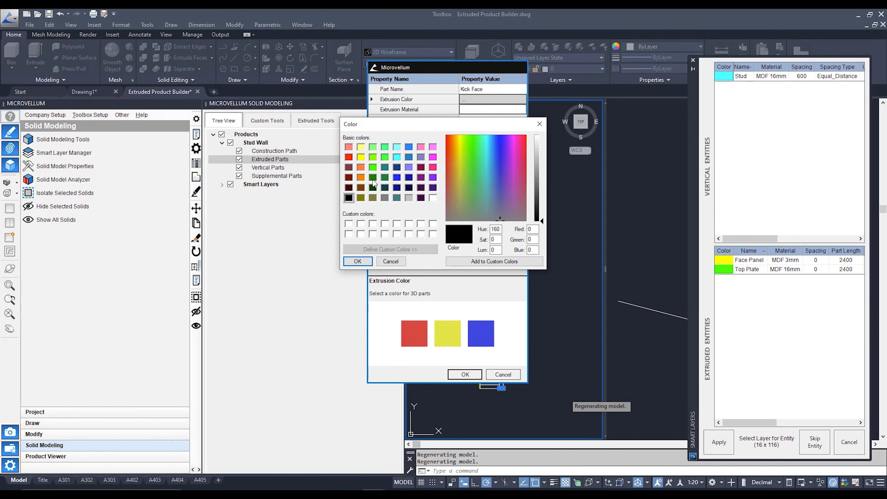
left_click(361, 177)
left_click(357, 261)
Set the Kick Face extrusion material to Decorative Laminate Board 16mm from the Generic Metric sheet stock
left_click(484, 109)
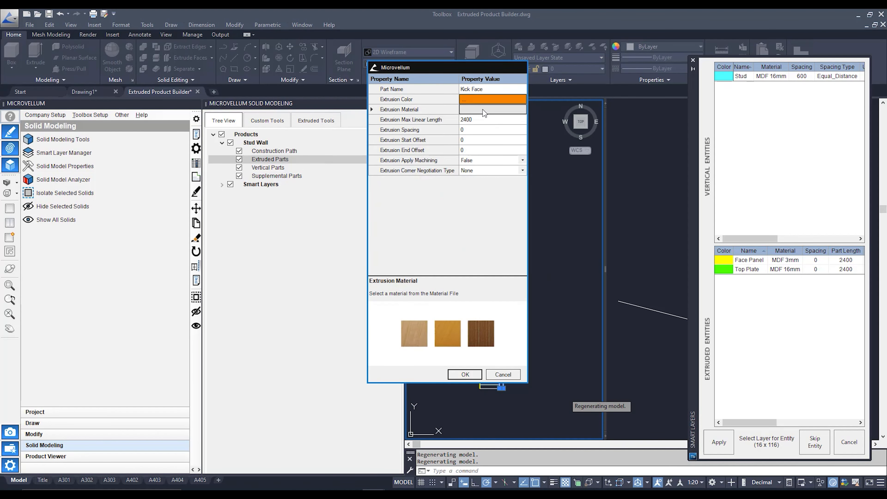
left_click(484, 112)
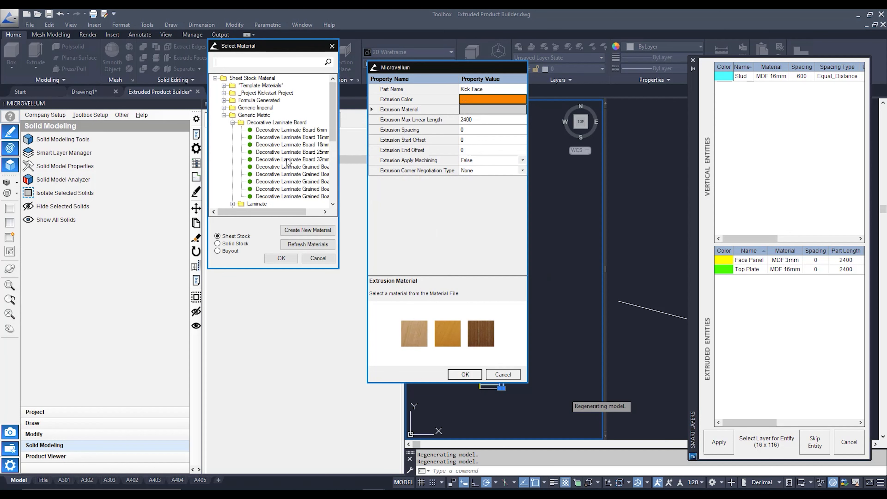
left_click(306, 138)
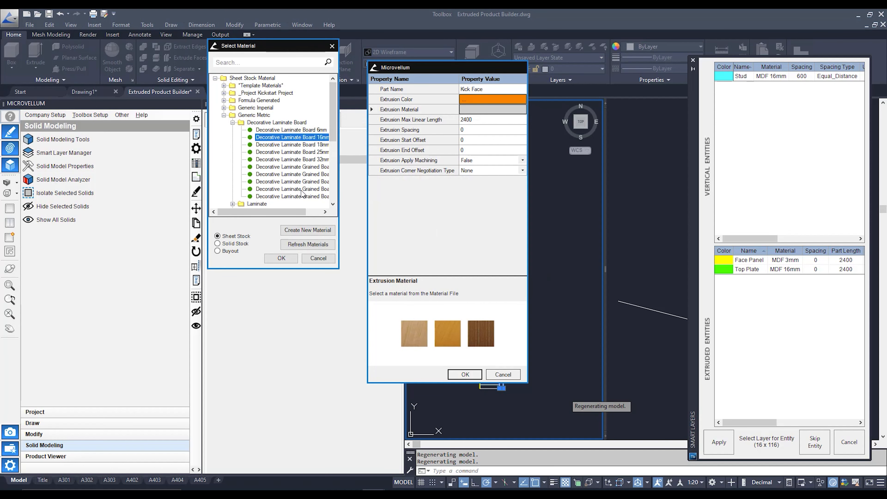
left_click(281, 258)
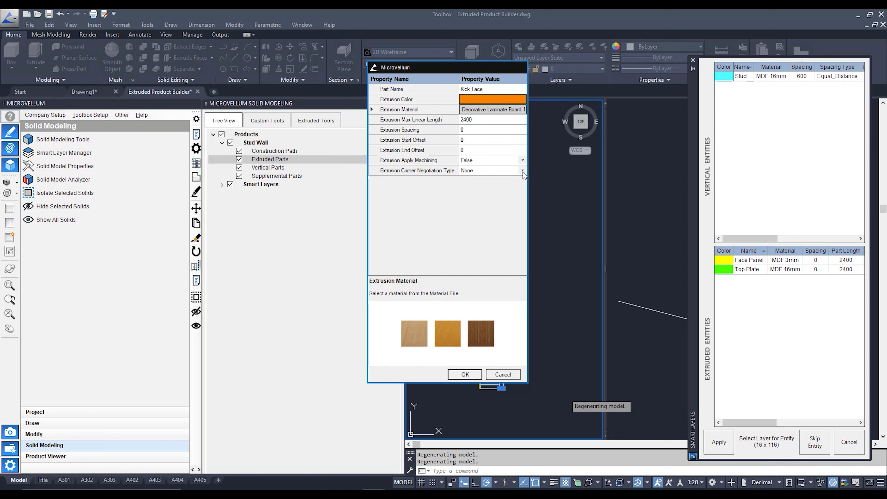
Save the Kick Face layer with Butt_Before_Corner corner negotiation and apply it to the 16 x 116 entity
left_click(513, 169)
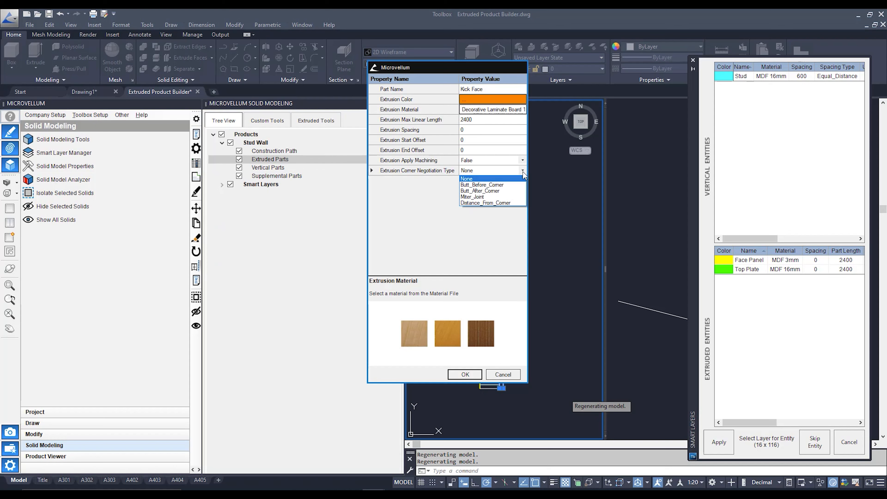
left_click(502, 185)
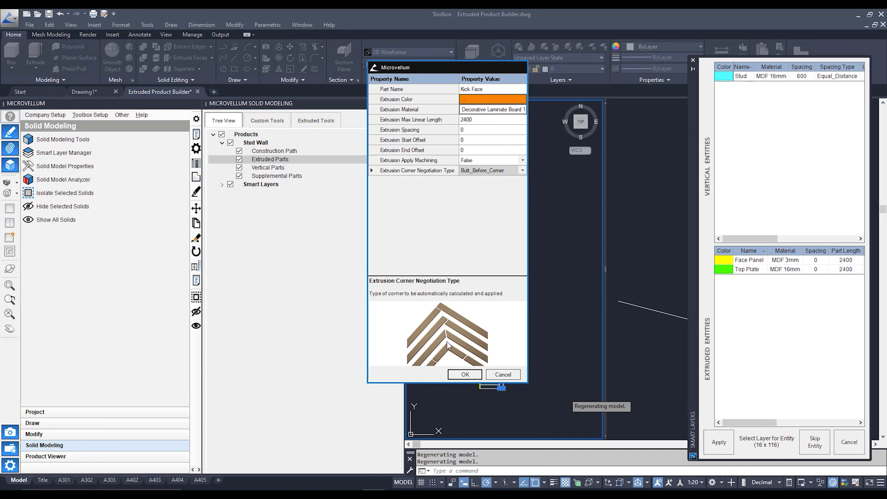
left_click(465, 374)
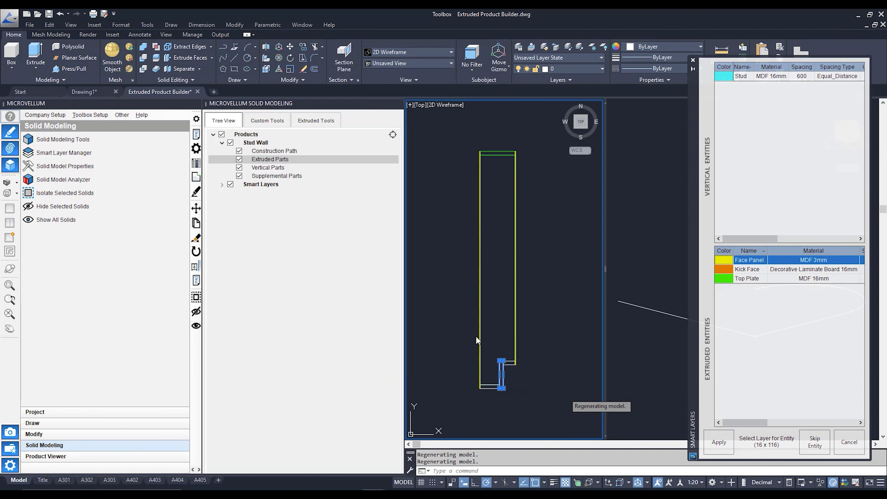
left_click(759, 269)
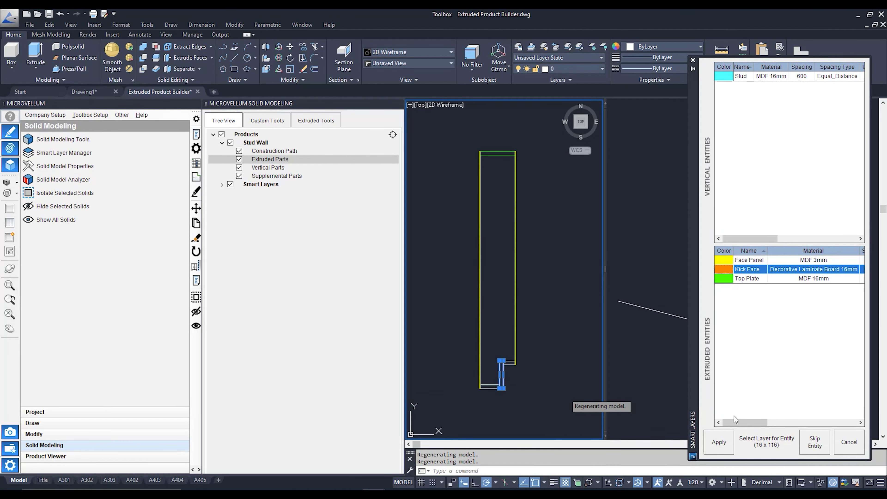
left_click(712, 444)
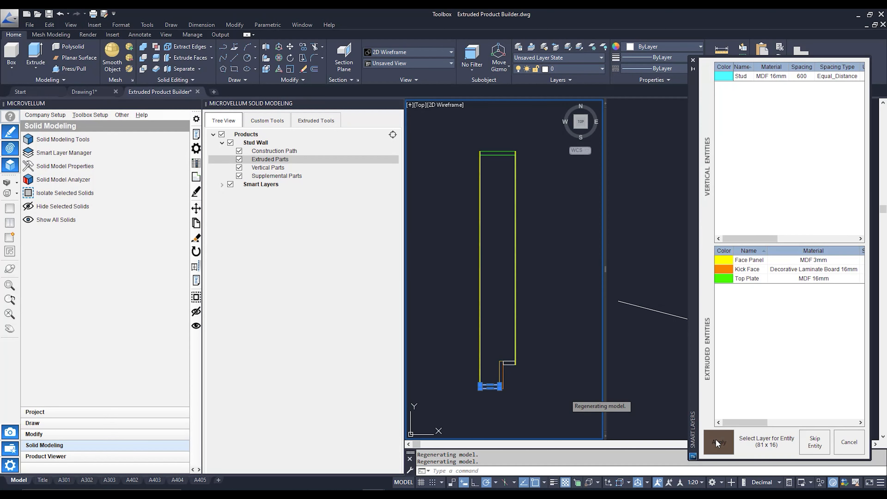
Add an extruded-entity layer named Bottom Plate and give it a light pink extrusion color
right_click(753, 284)
left_click(765, 288)
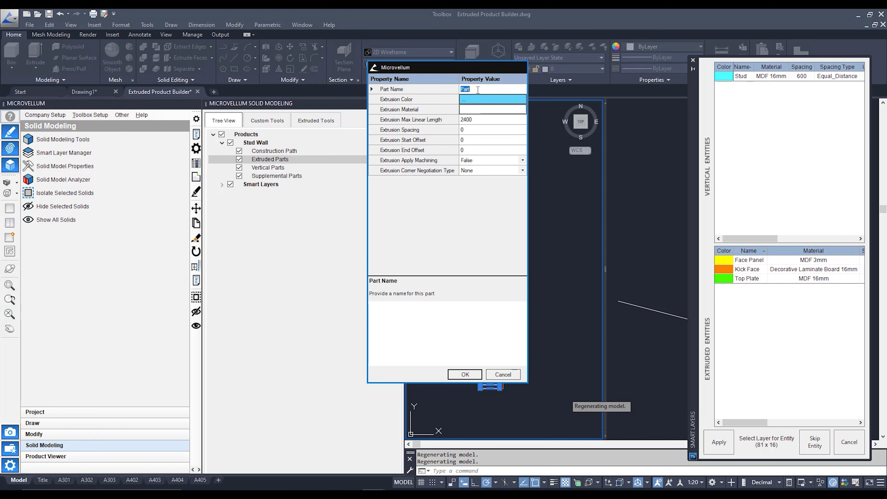
type("Bottom Plate")
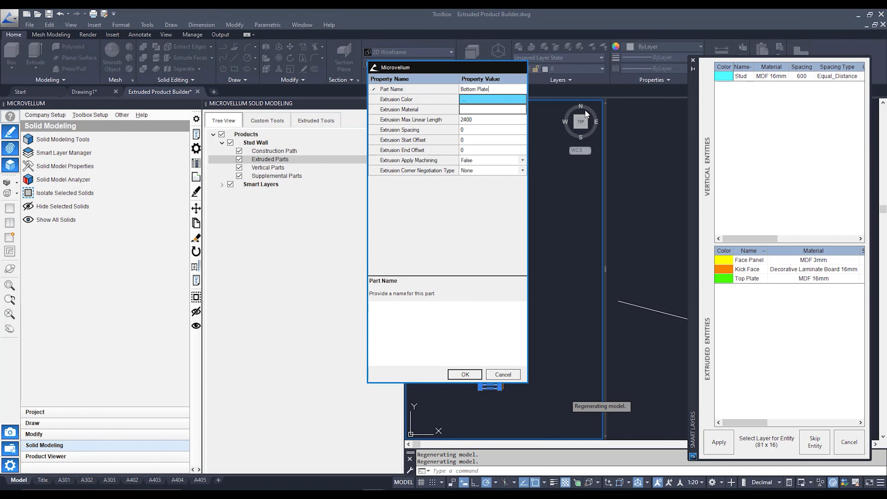
left_click(499, 99)
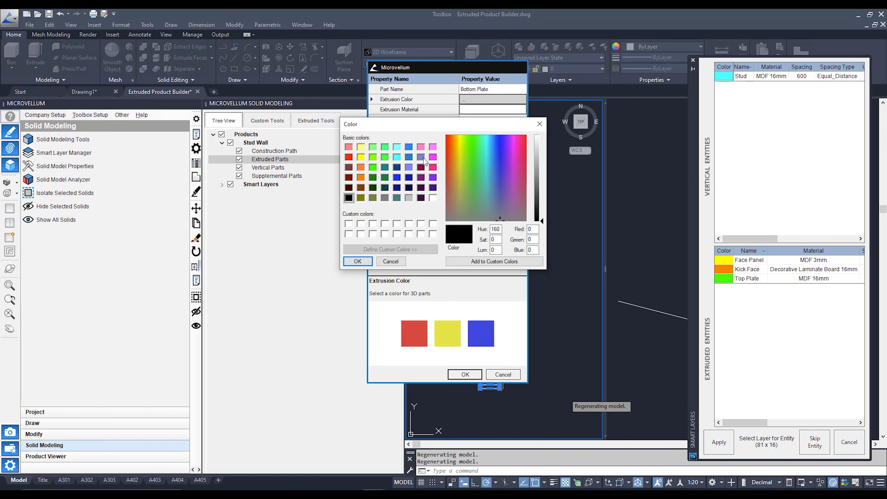
left_click(432, 147)
left_click(358, 261)
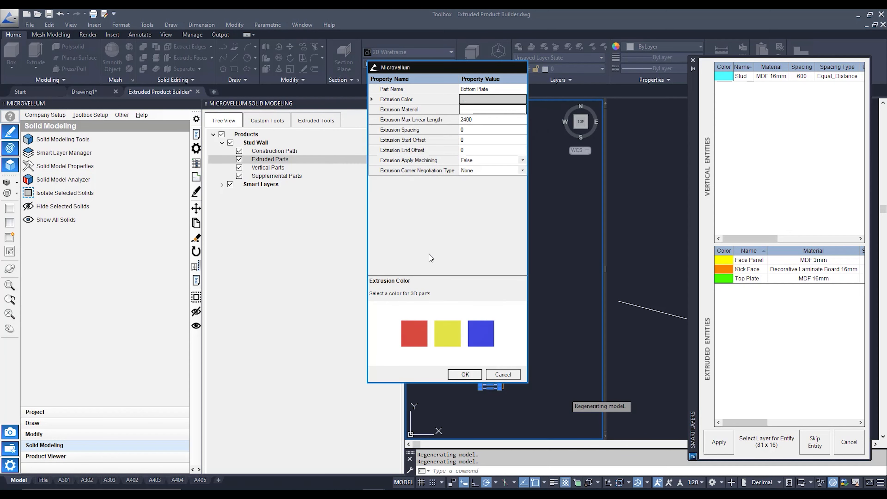
Set the Bottom Plate extrusion material to MDF 16mm from the sheet stock materials
left_click(493, 109)
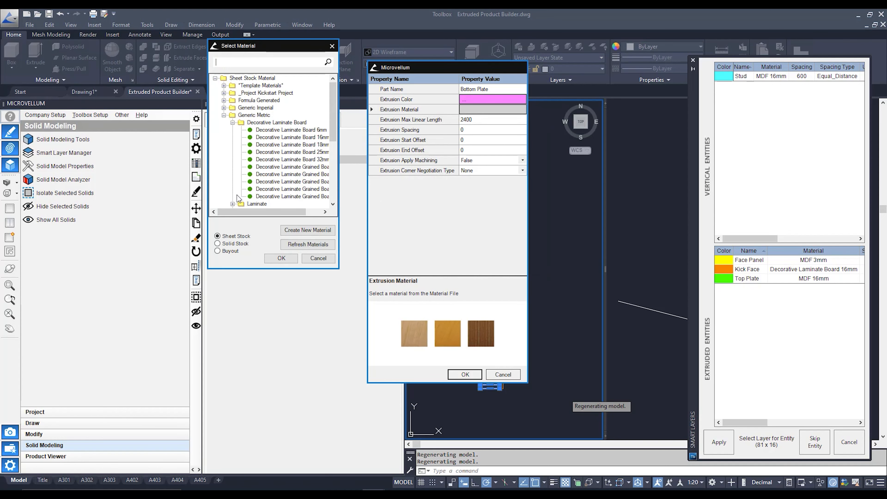
scroll(241, 190, "down", 2)
left_click(268, 174)
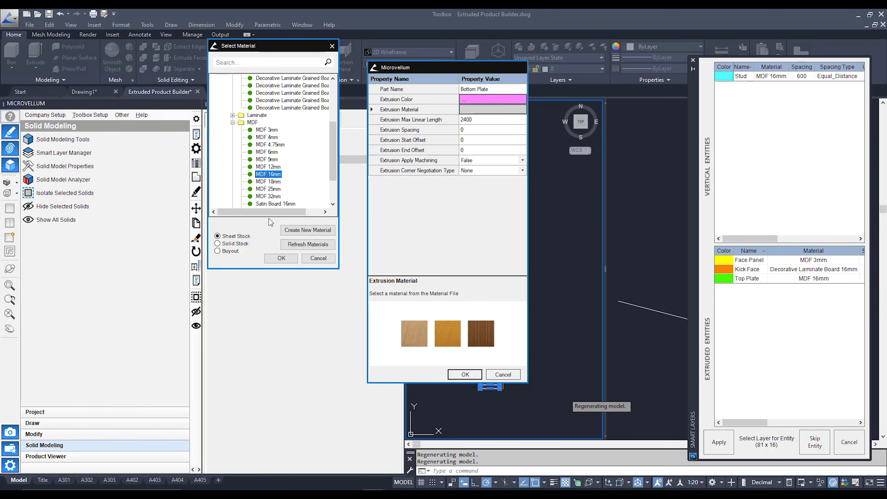
left_click(281, 259)
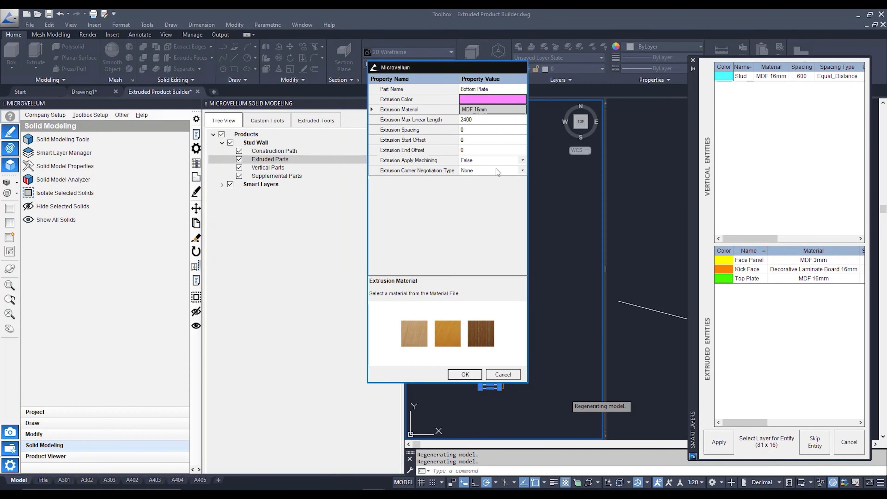
Save the Bottom Plate layer with Miter_Joint corner negotiation and its apply machining option set to True
left_click(522, 171)
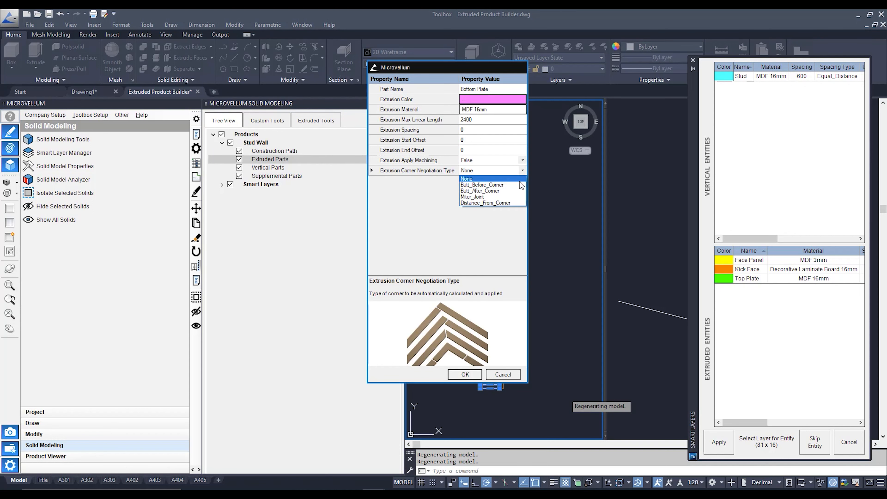
left_click(509, 197)
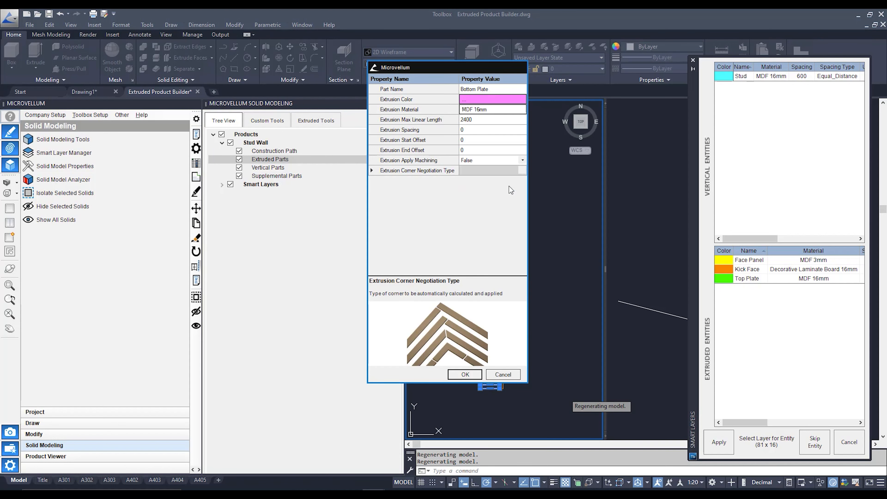
left_click(521, 160)
left_click(495, 167)
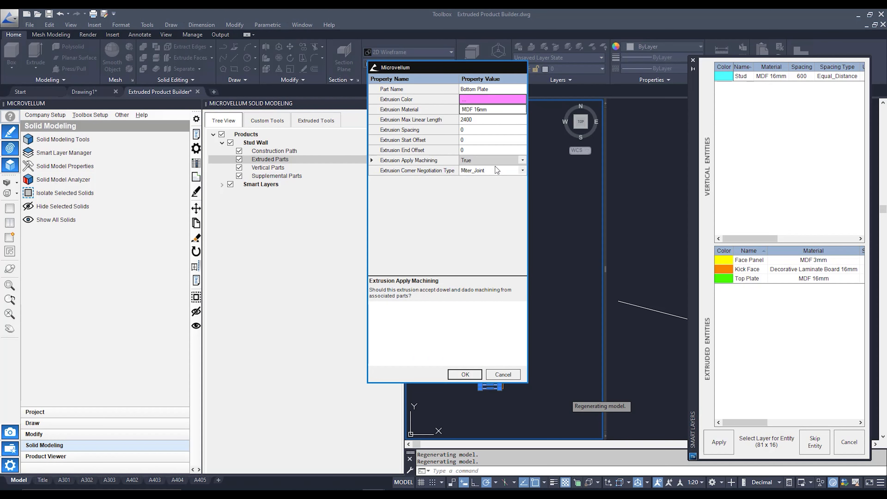
left_click(465, 374)
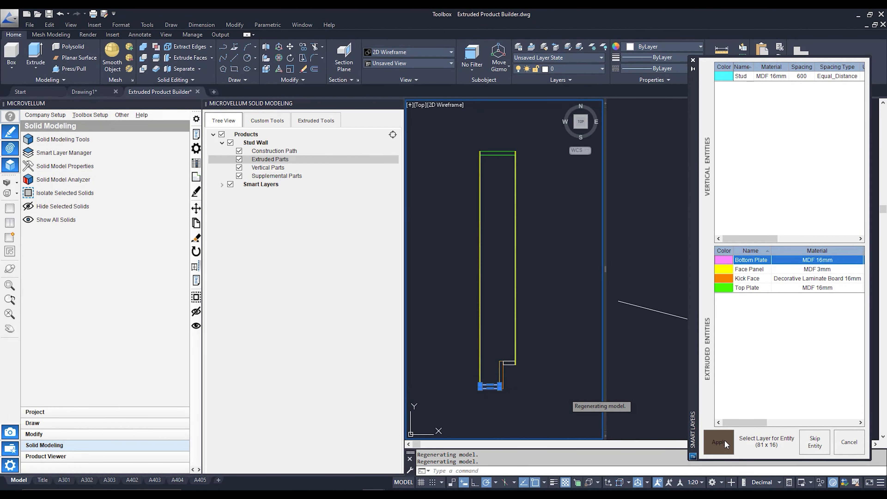
Apply the Bottom Plate layer to the 81 x 16 and 50 x 16 cross-section entities to generate the wall
left_click(719, 441)
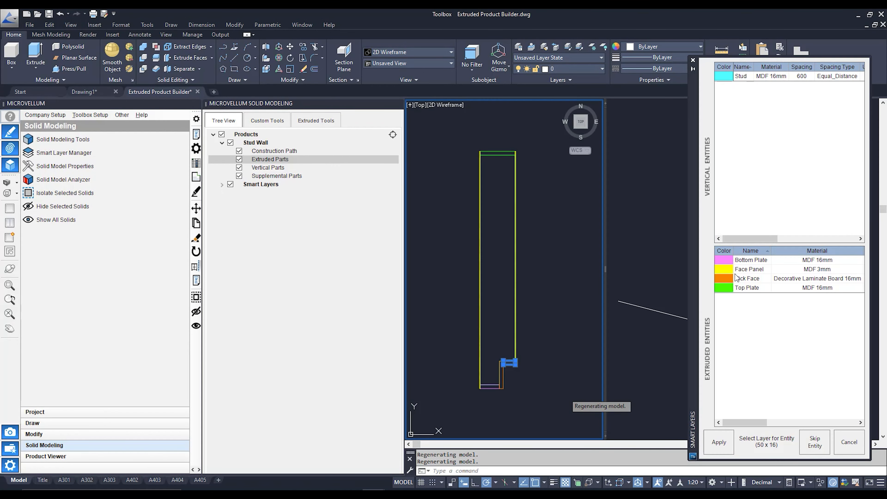
left_click(743, 269)
left_click(713, 444)
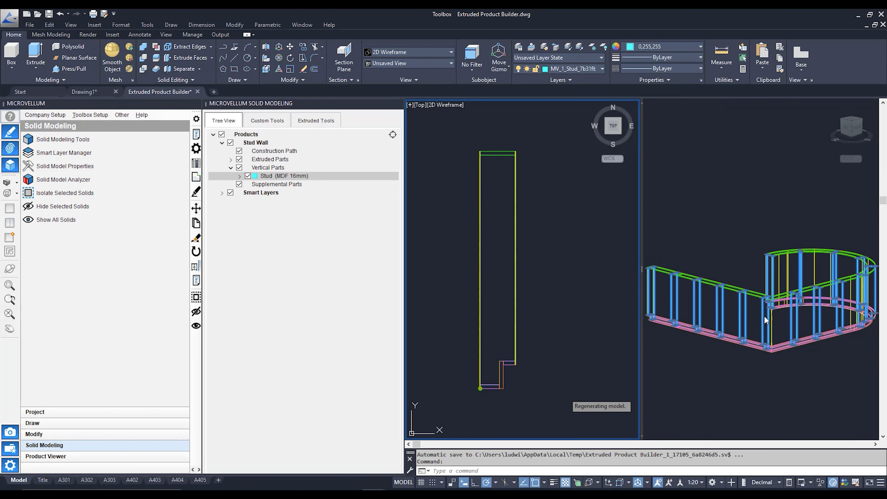
Switch the custom 3D view of the stud wall to the X-Ray visual style
left_click(752, 364)
middle_click_drag(763, 330, 789, 322)
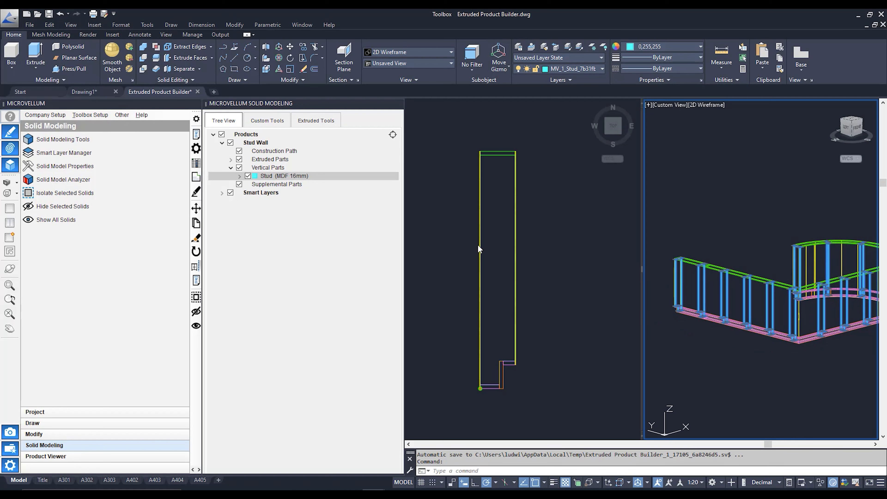
left_click(714, 104)
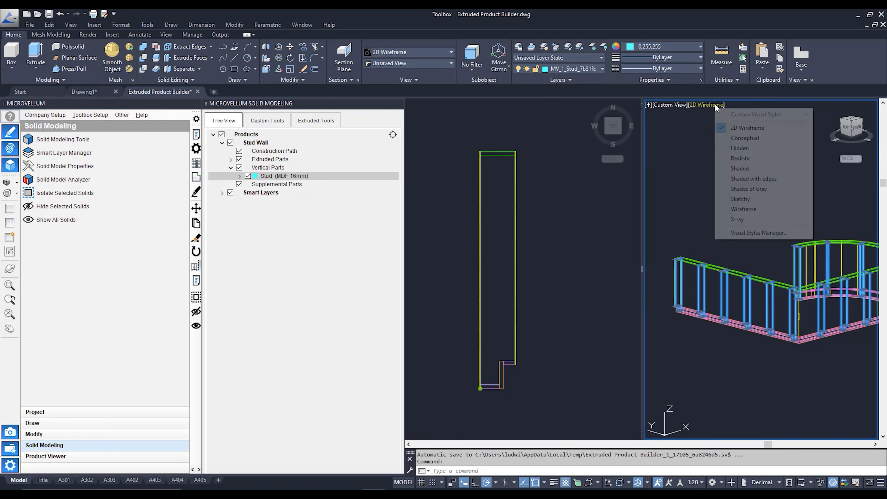
left_click(747, 220)
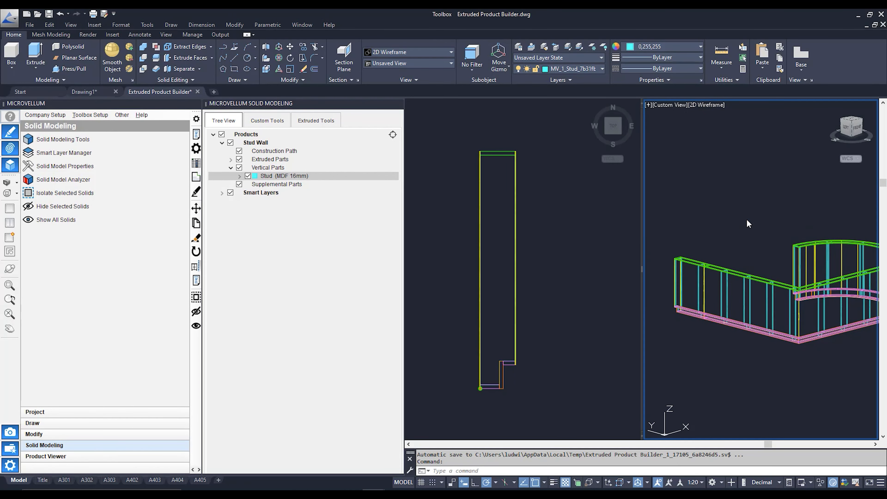
Examine the studs, plates, face panels and corner of the generated wall up close in the 3D view
scroll(777, 364, "up", 6)
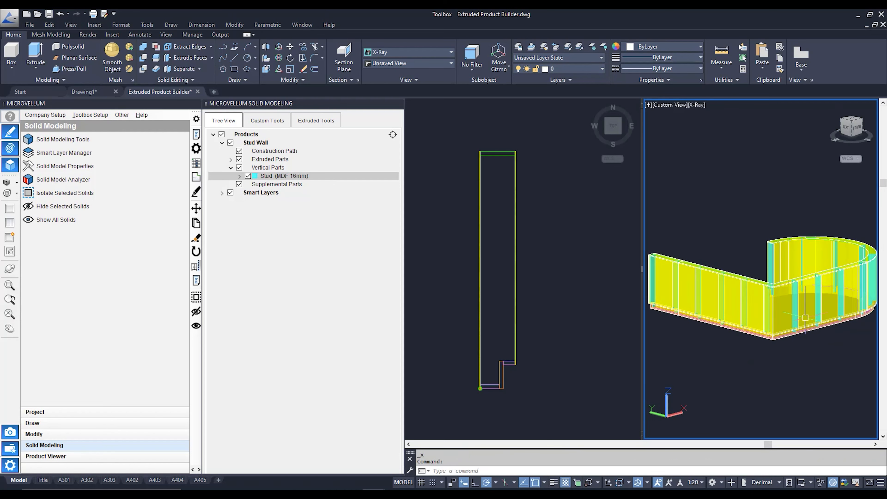
scroll(802, 324, "down", 4)
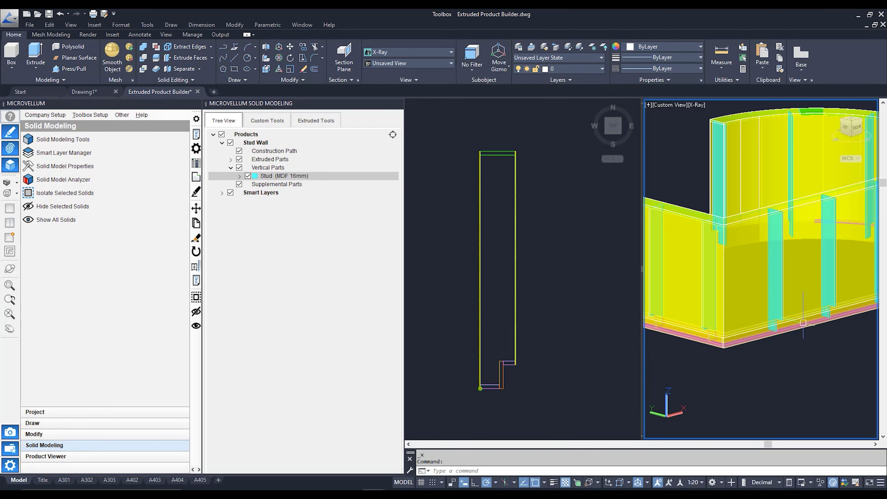
scroll(716, 196, "up", 5)
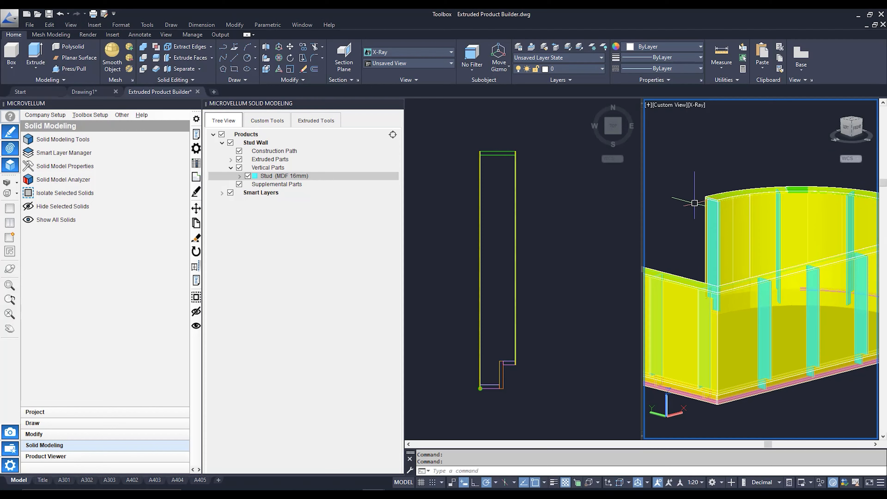
scroll(723, 206, "up", 3)
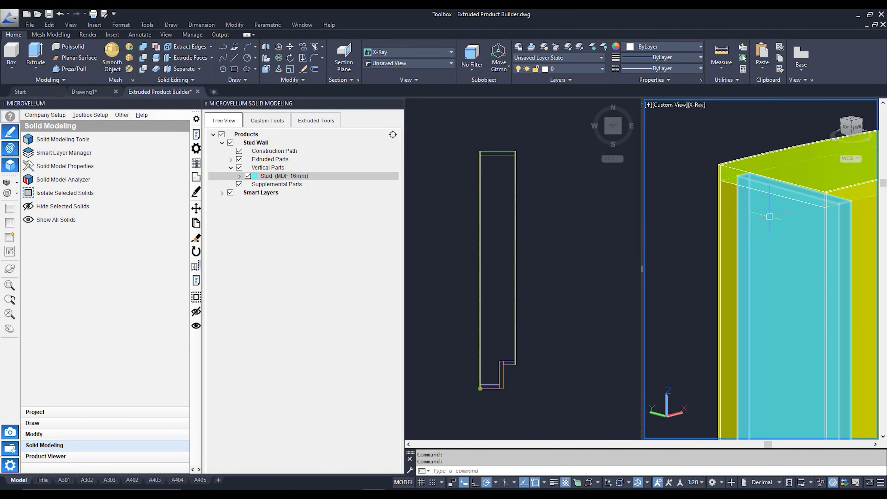
scroll(768, 215, "down", 5)
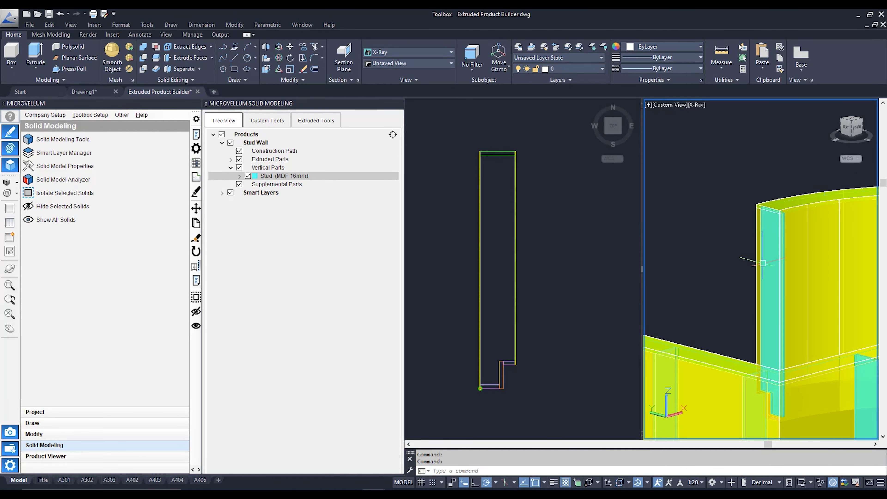
scroll(761, 265, "down", 3)
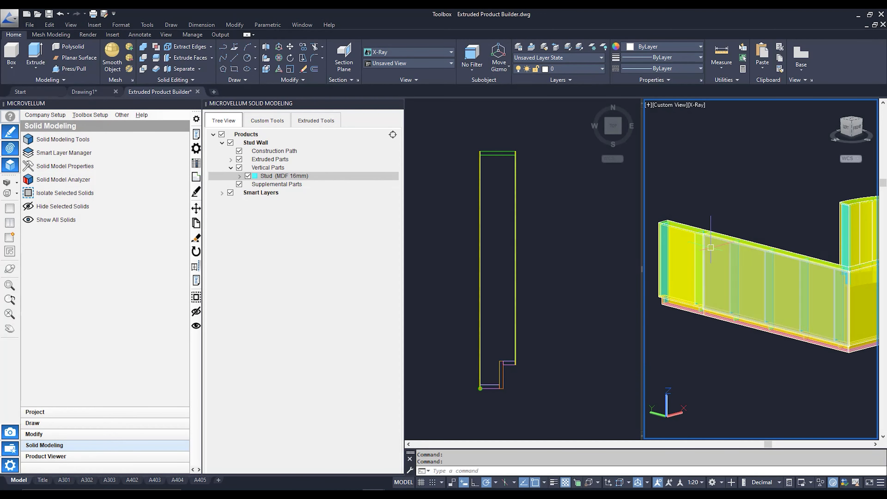
scroll(700, 233, "up", 7)
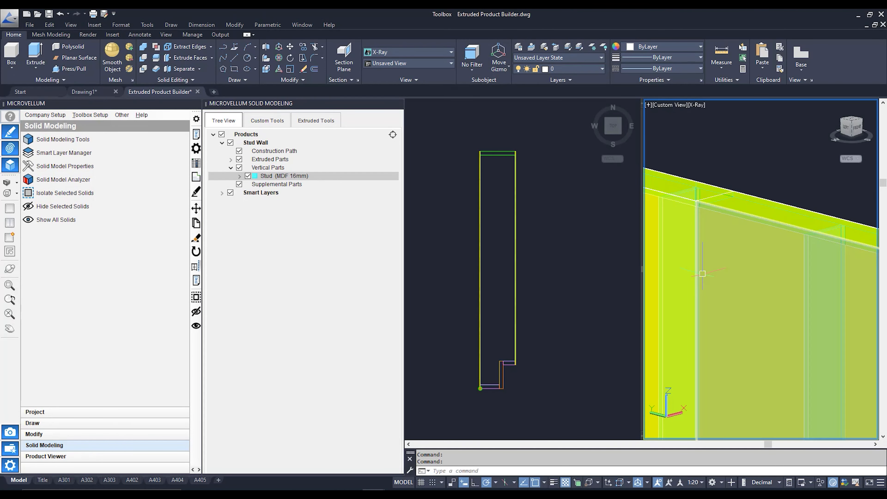
Switch the custom 3D view of the stud wall to the Conceptual visual style
mouse_move(702, 274)
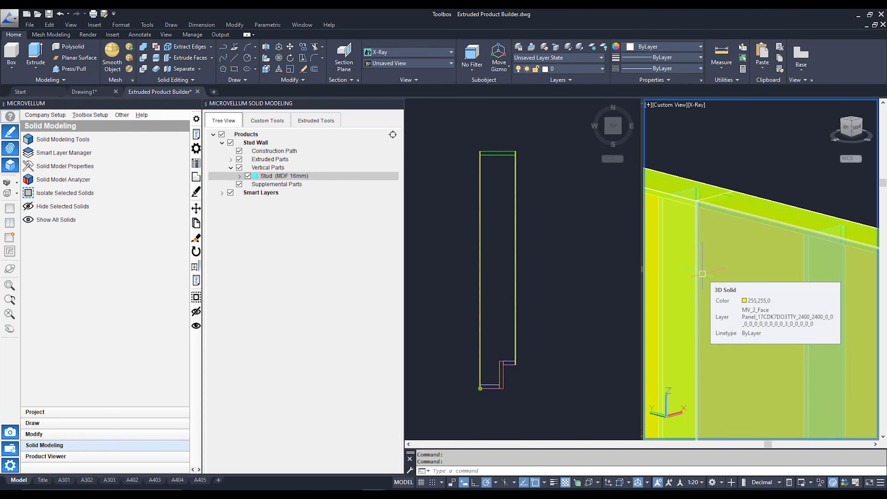
scroll(689, 117, "down", 3)
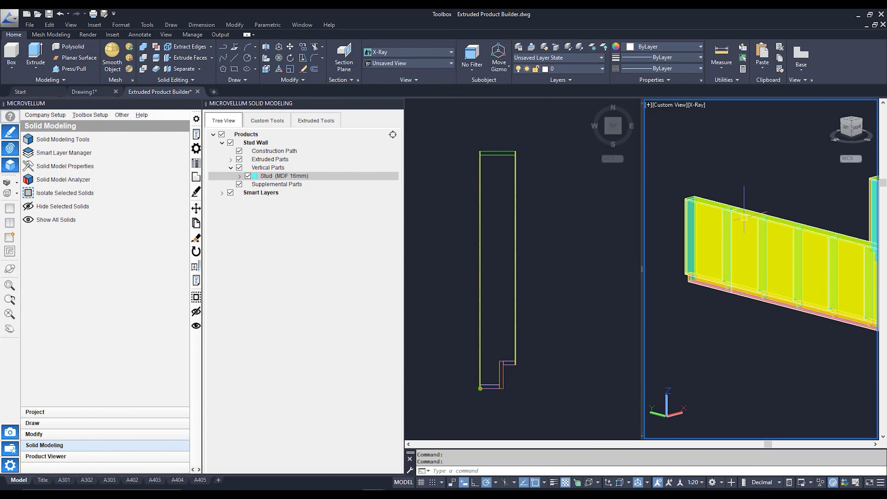
left_click(701, 110)
left_click(731, 137)
middle_click_drag(771, 330, 833, 364, "shift")
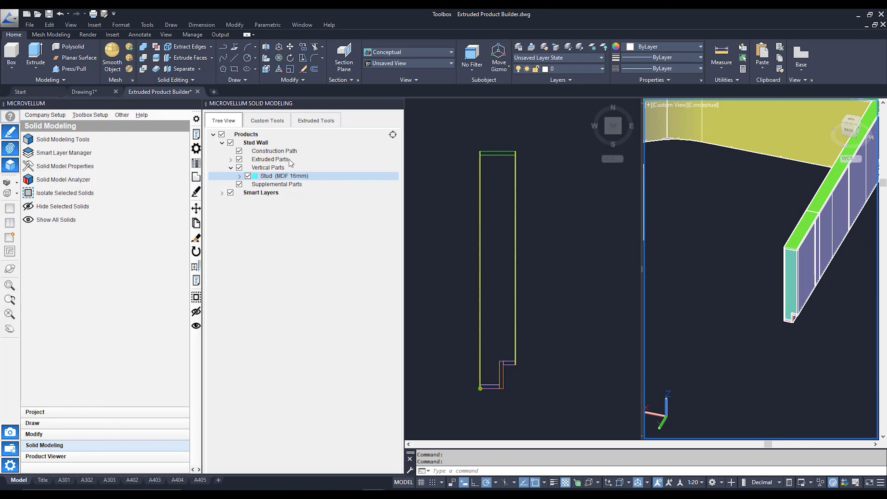
Reverse the Stud Wall's construction path and accept the recalculation of all entity sections
left_click(282, 153)
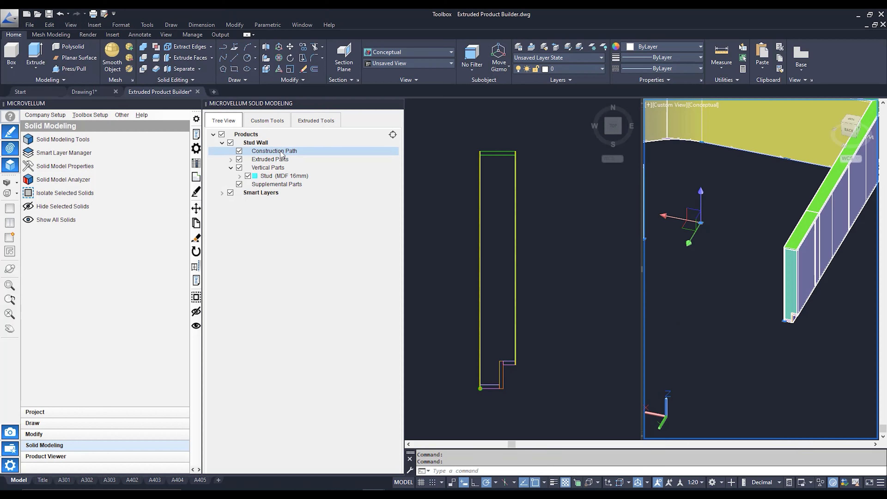
right_click(282, 154)
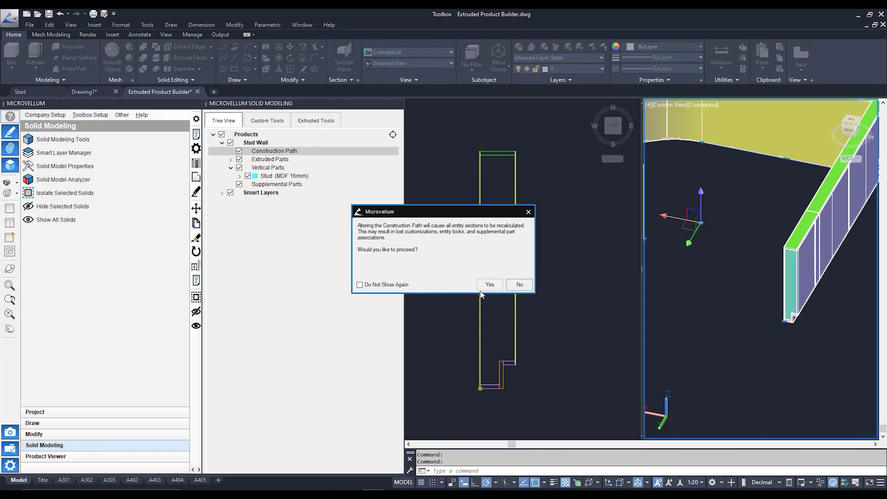
left_click(490, 285)
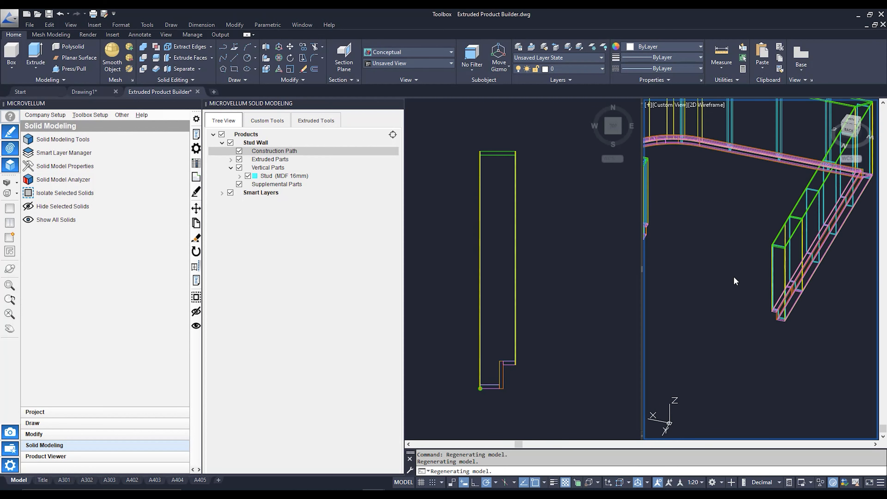
scroll(728, 249, "down", 3)
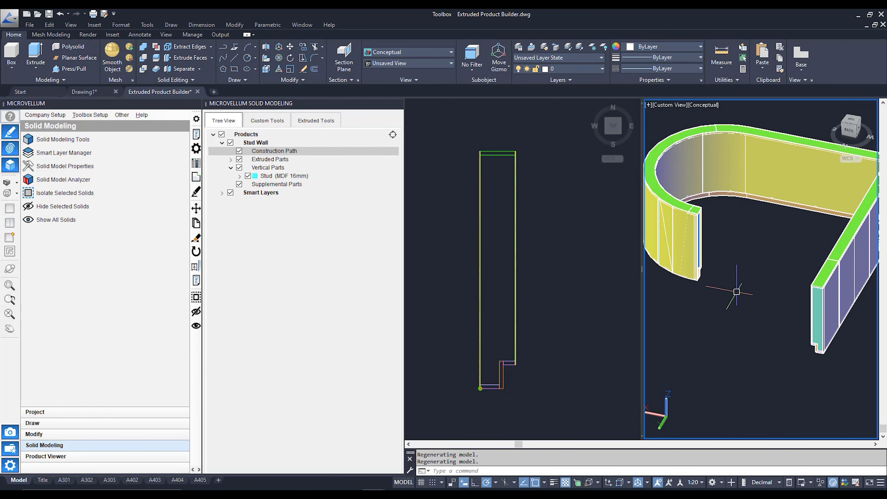
Examine the recalculated stud wall in the 3D view and its full cross-section in the top view
left_click(530, 160)
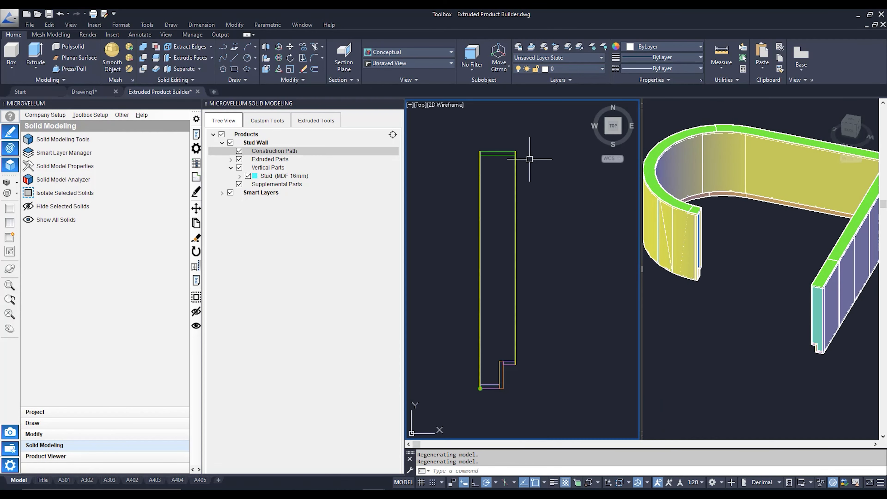
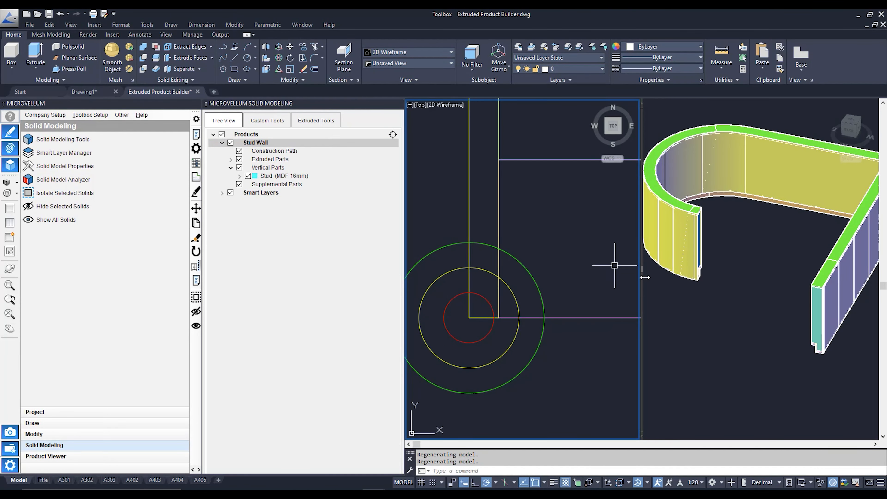
left_click(683, 316)
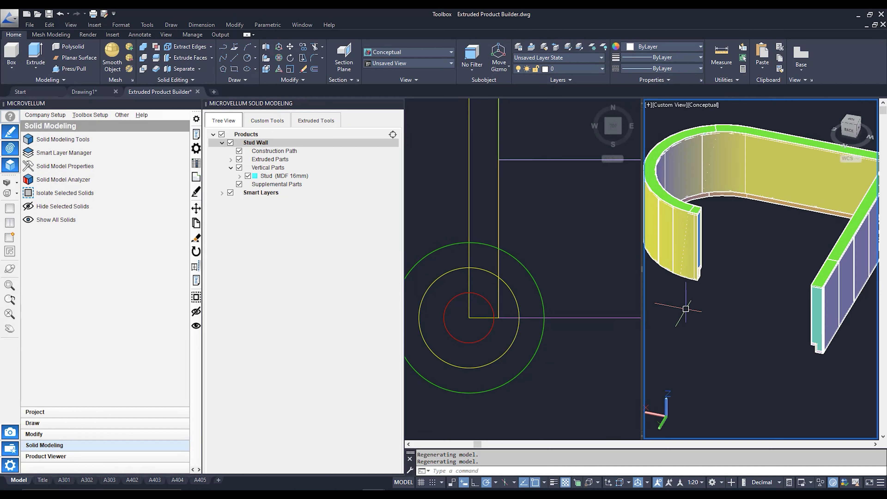
scroll(757, 297, "down", 2)
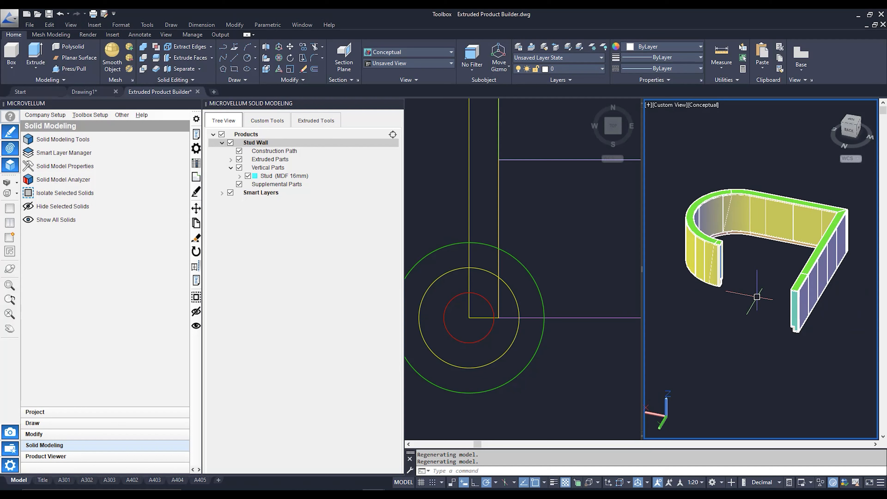
left_click(570, 259)
scroll(569, 259, "down", 7)
middle_click_drag(588, 212, 526, 280)
scroll(534, 262, "down", 2)
middle_click_drag(556, 197, 548, 286)
scroll(549, 285, "down", 5)
middle_click_drag(544, 228, 530, 286)
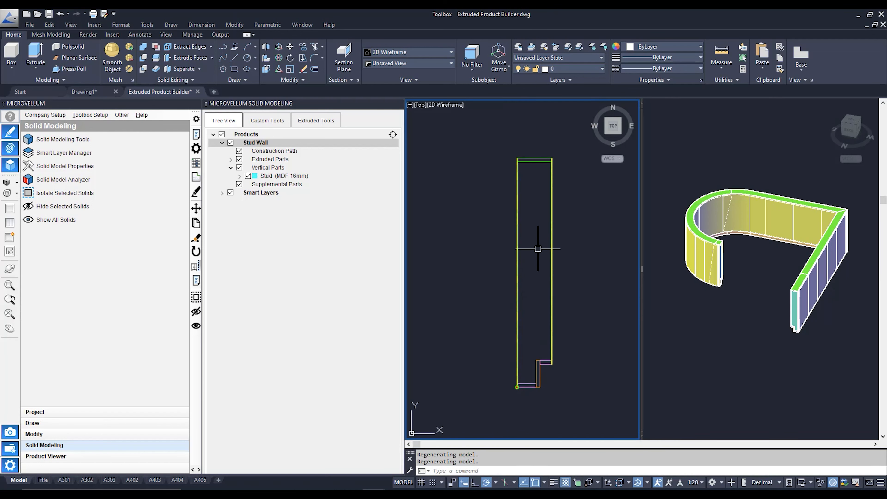
middle_click_drag(565, 242, 535, 244)
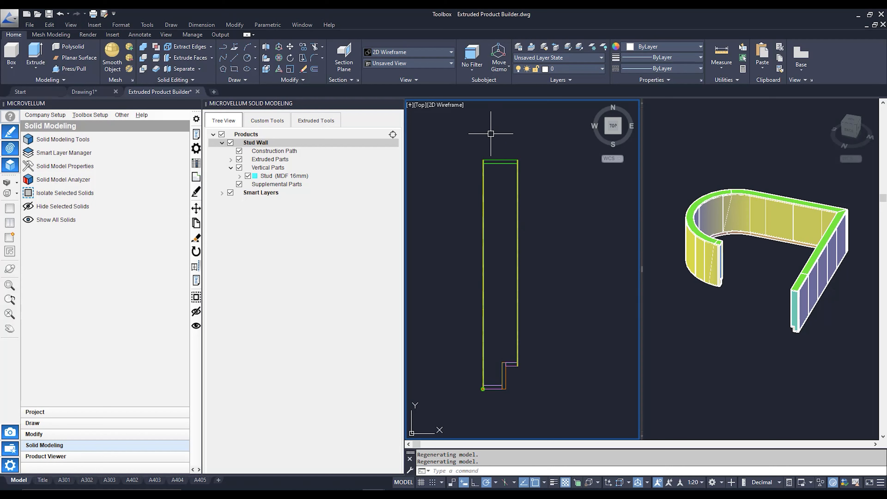
middle_click_drag(491, 134, 460, 155)
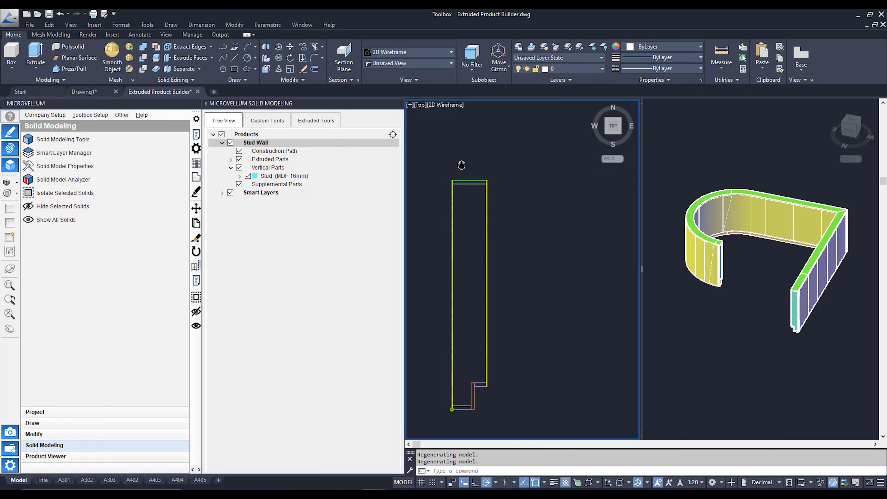
Draw a 350 x 25 rectangle on top of the wall cross-section, starting from the section's upper-left corner
left_click(12, 136)
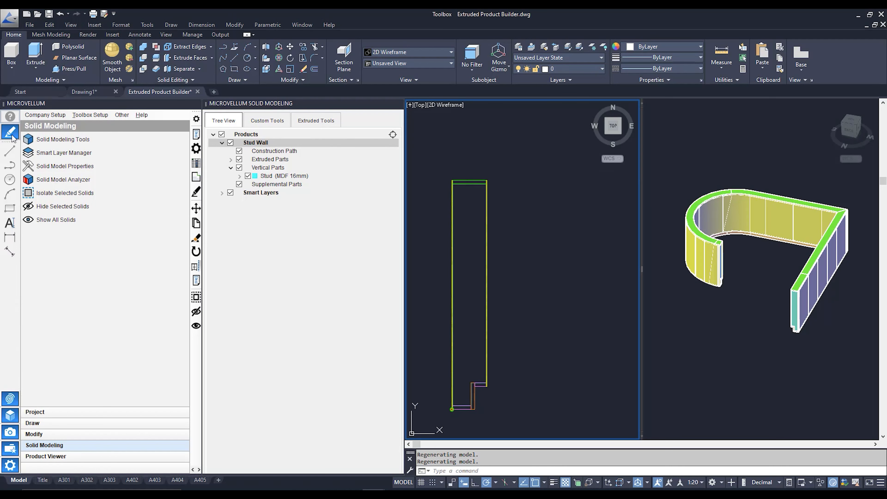
left_click(11, 208)
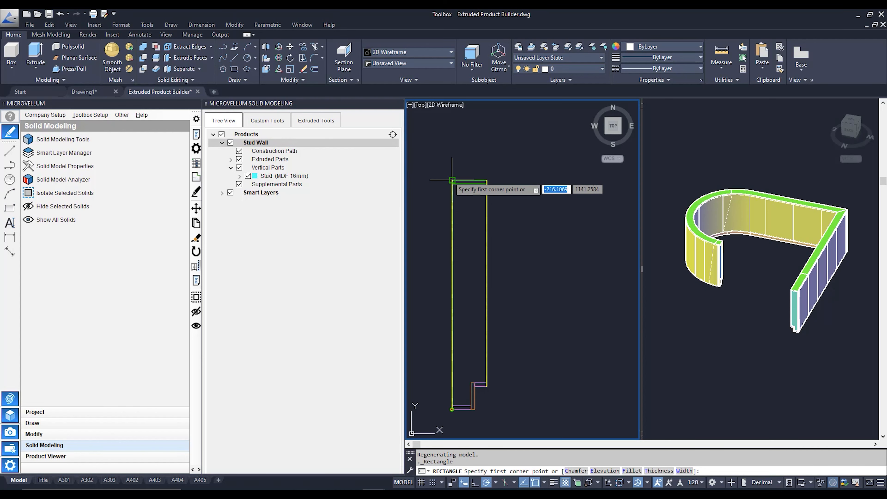
scroll(460, 186, "up", 3)
left_click(487, 223)
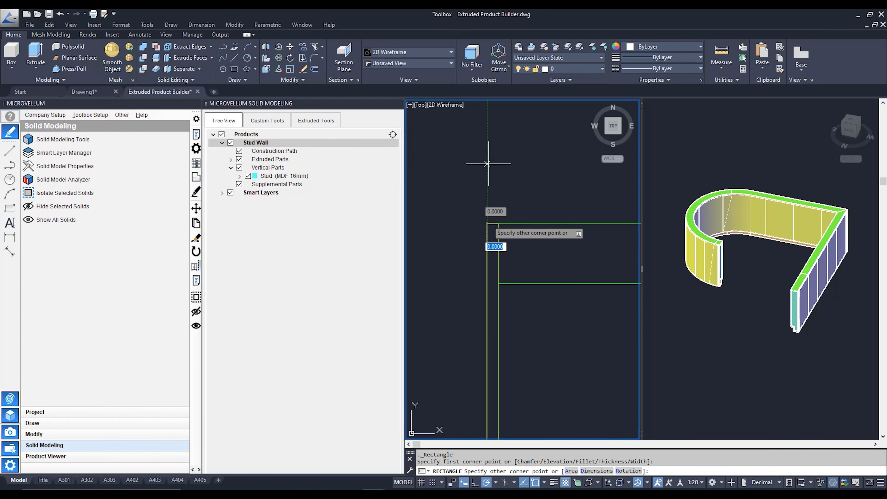
scroll(493, 169, "down", 5)
middle_click_drag(522, 169, 468, 170)
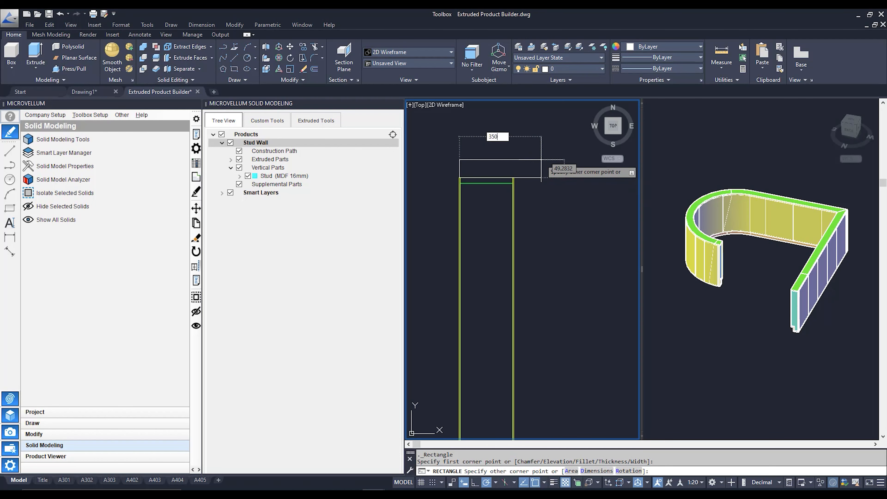
type("350")
key("Tab")
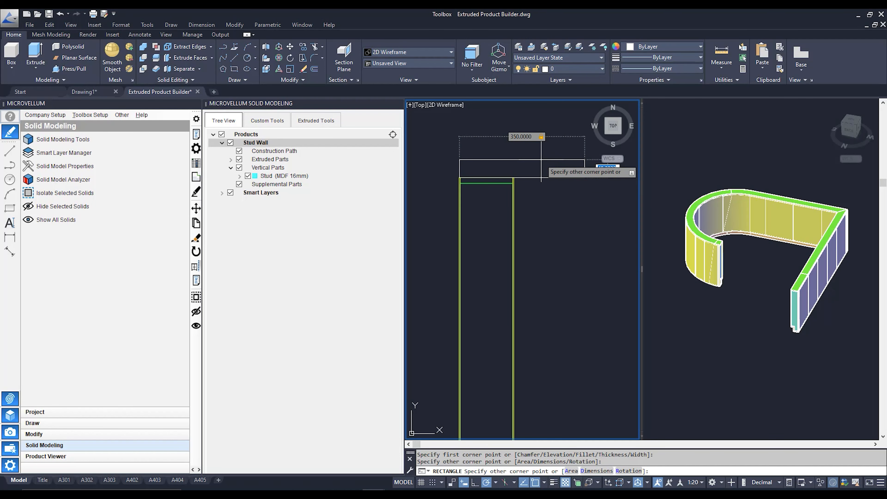
key("Return")
scroll(541, 178, "down", 2)
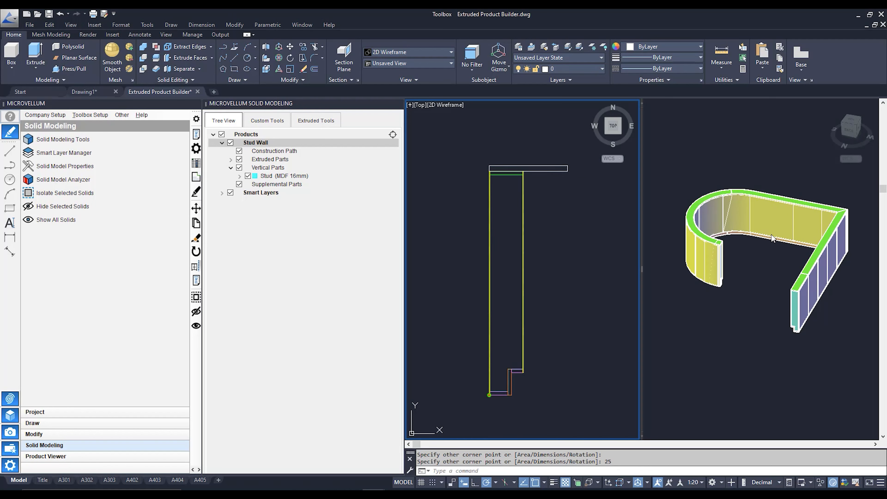
Add the 350 x 25 rectangle above the wall cross-section to the Stud Wall's Extruded Parts
left_click(289, 160)
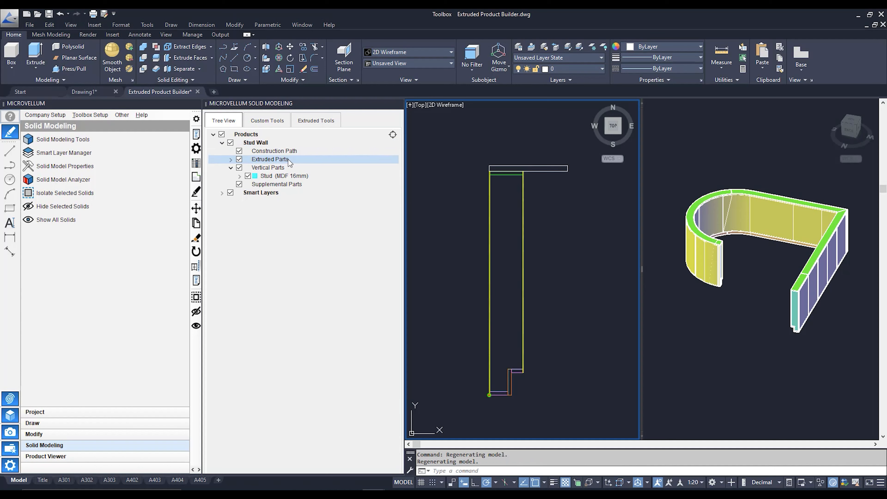
right_click(273, 159)
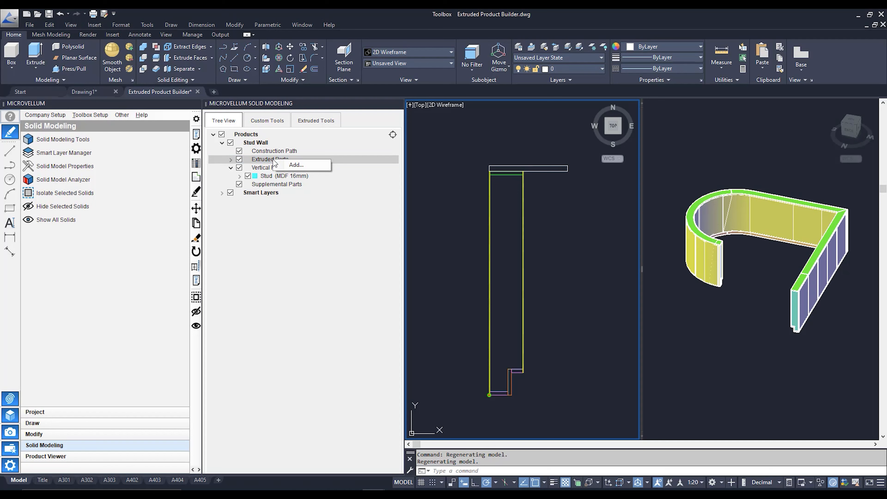
left_click(295, 165)
left_click(544, 171)
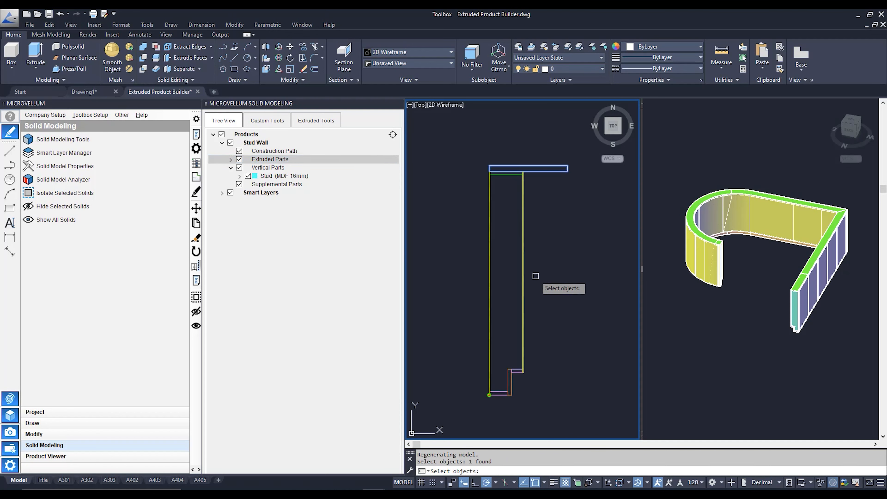
key("Return")
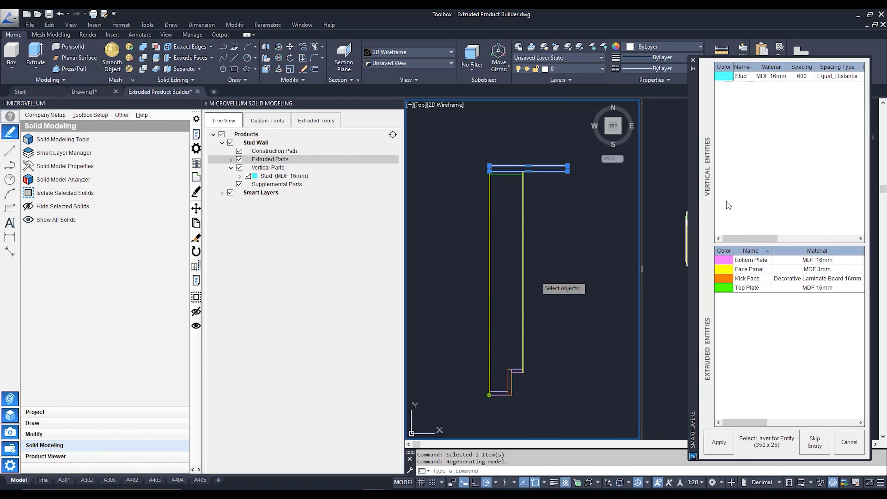
Create a new extruded smart layer named Benchtop with a blue extrusion color (RGB 0, 128, 255)
right_click(761, 307)
left_click(777, 310)
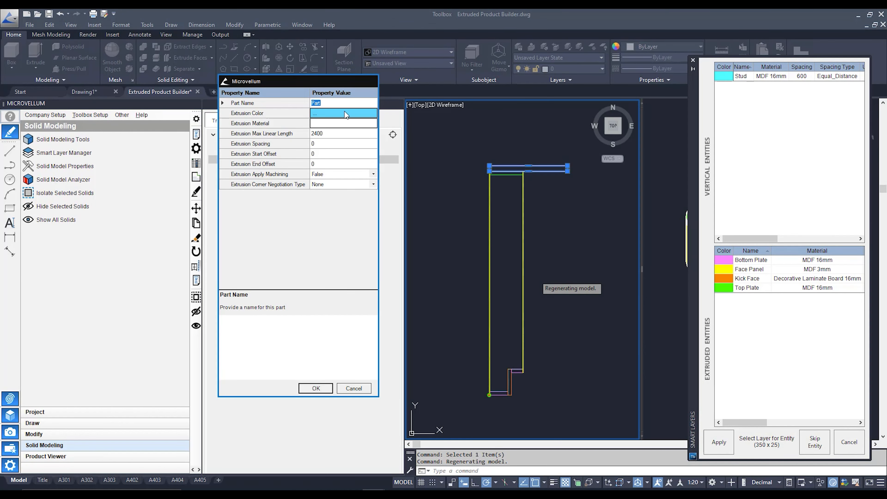
type("Benchtop")
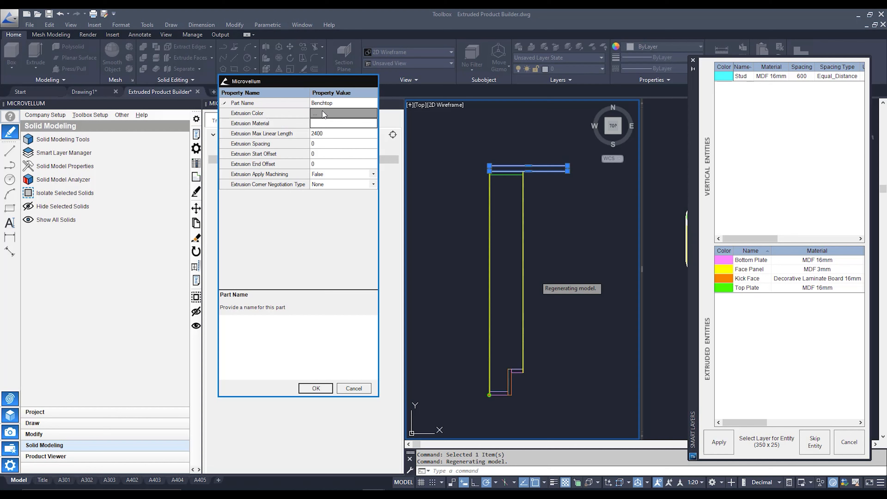
left_click(350, 113)
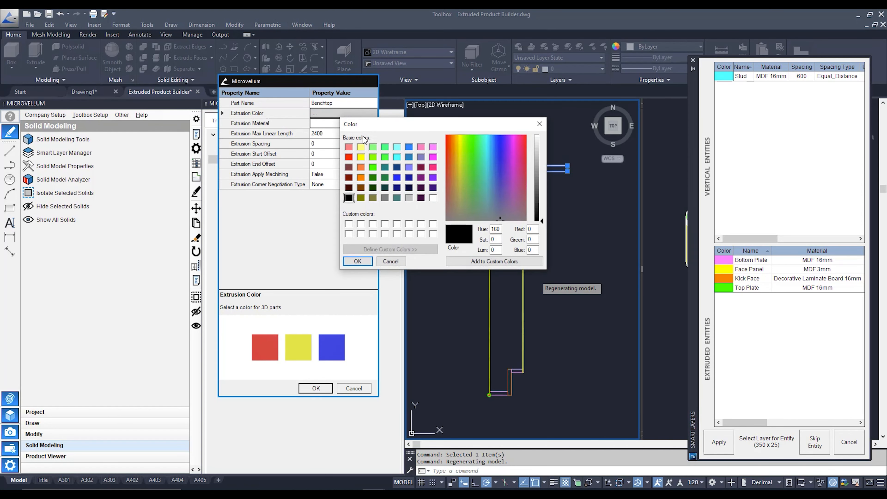
left_click(409, 147)
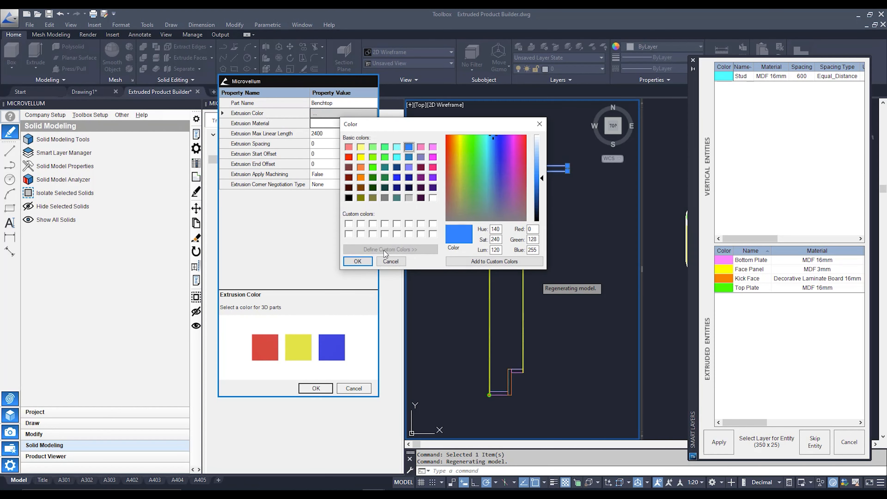
left_click(358, 261)
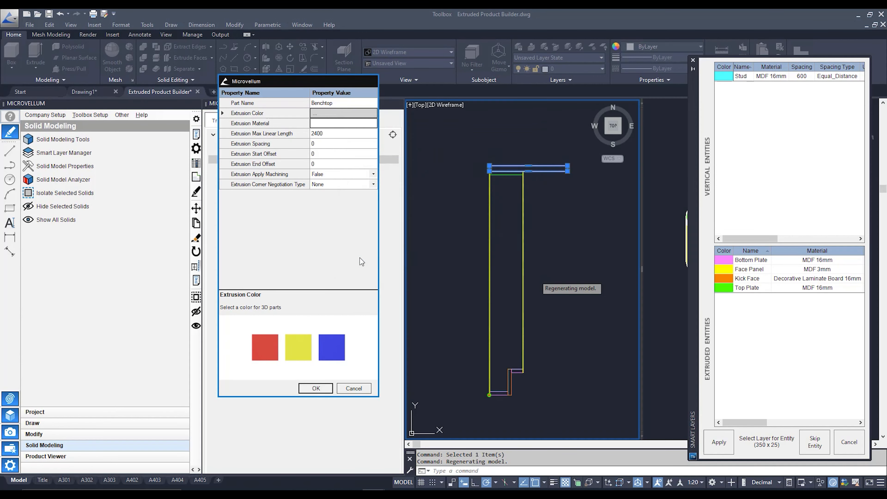
Save the Benchtop layer with Decorative Laminate Board 25mm as material and Miter_Joint as corner negotiation type
left_click(329, 127)
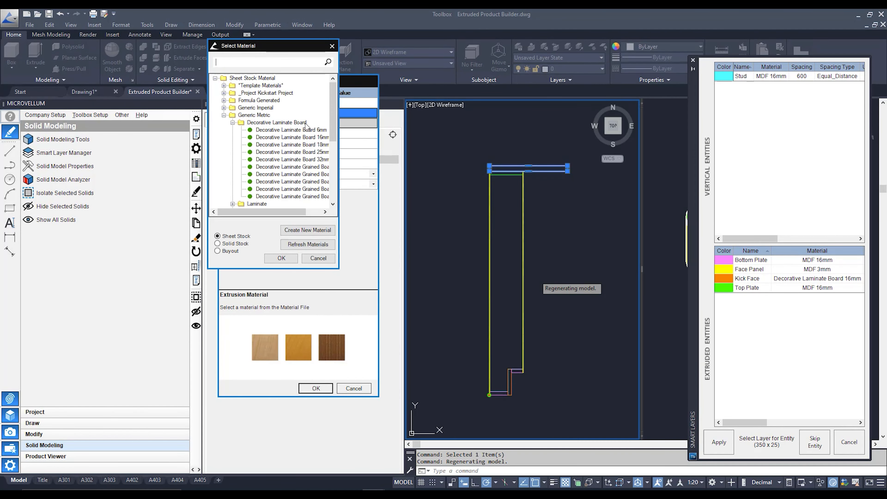
left_click(311, 153)
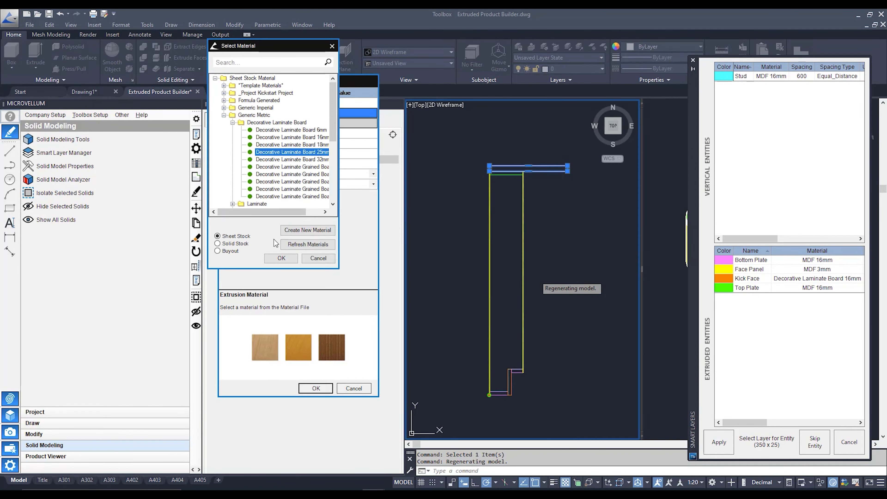
left_click(281, 258)
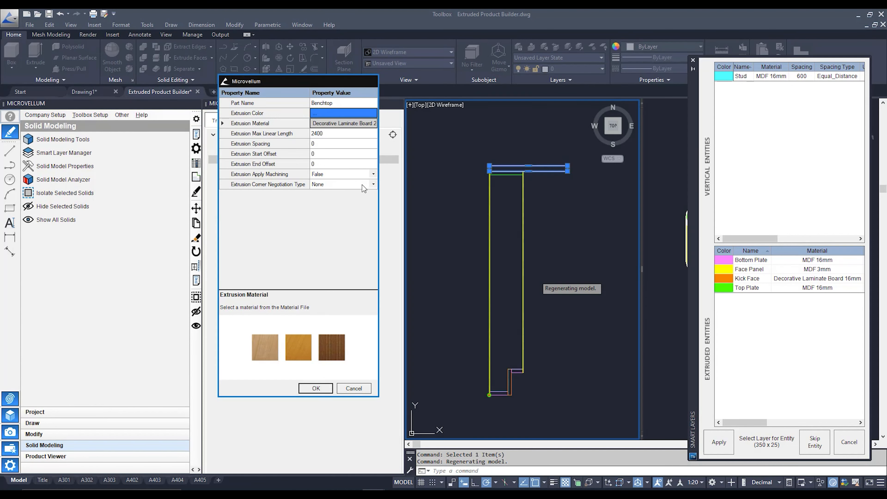
left_click(373, 184)
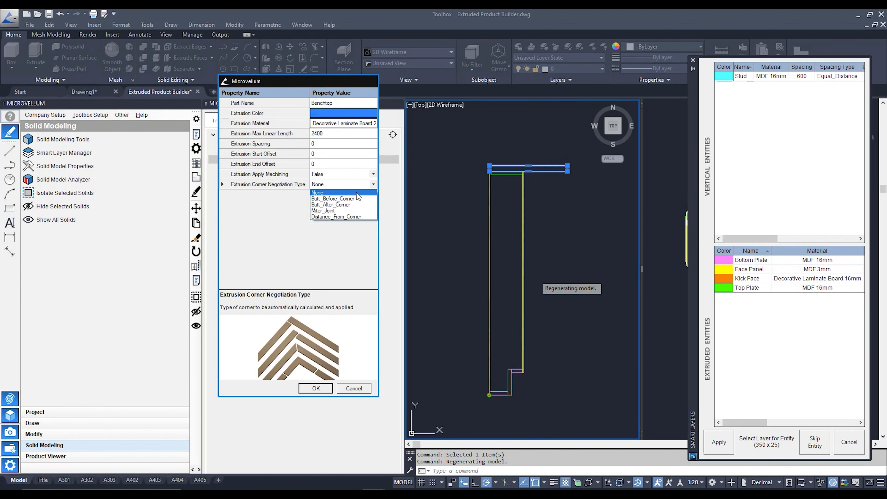
left_click(346, 210)
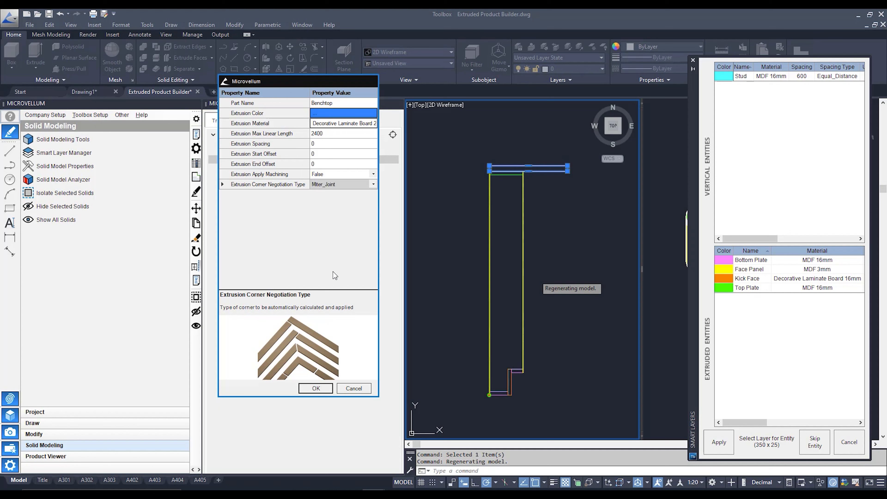
left_click(314, 387)
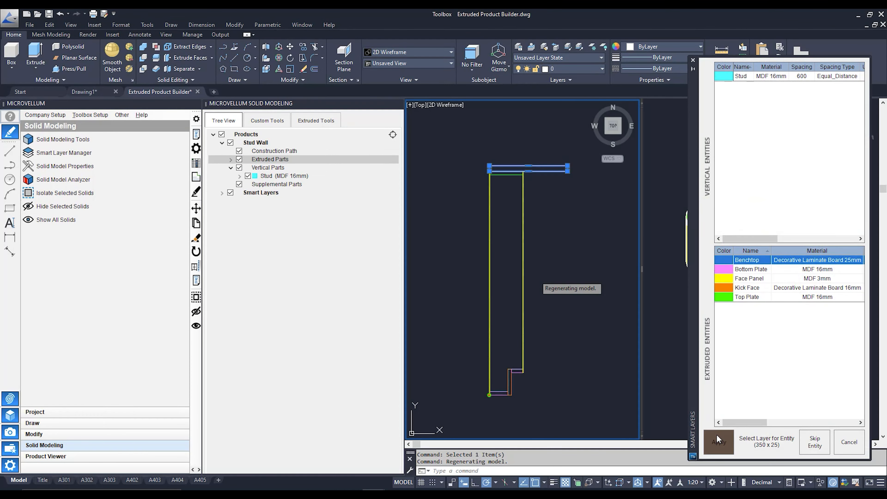
Assign the Benchtop layer to the 350 x 25 entity so the benchtop is generated on the Stud Wall
left_click(718, 443)
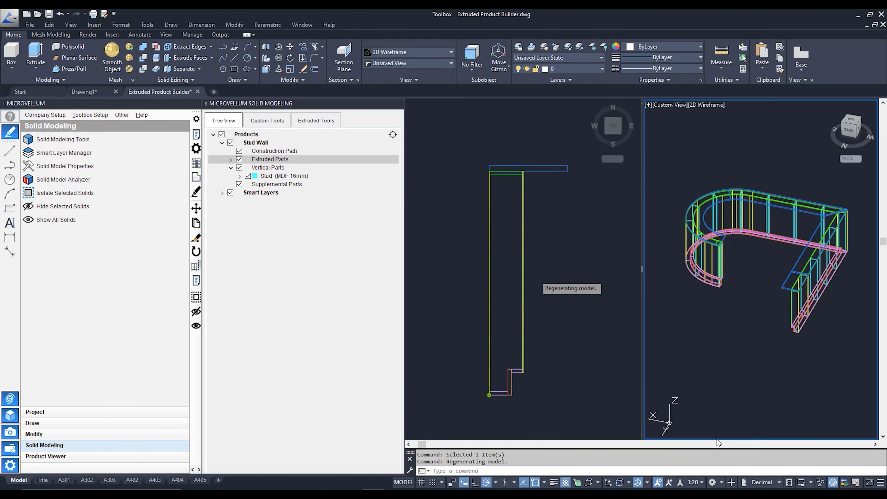
left_click(730, 294)
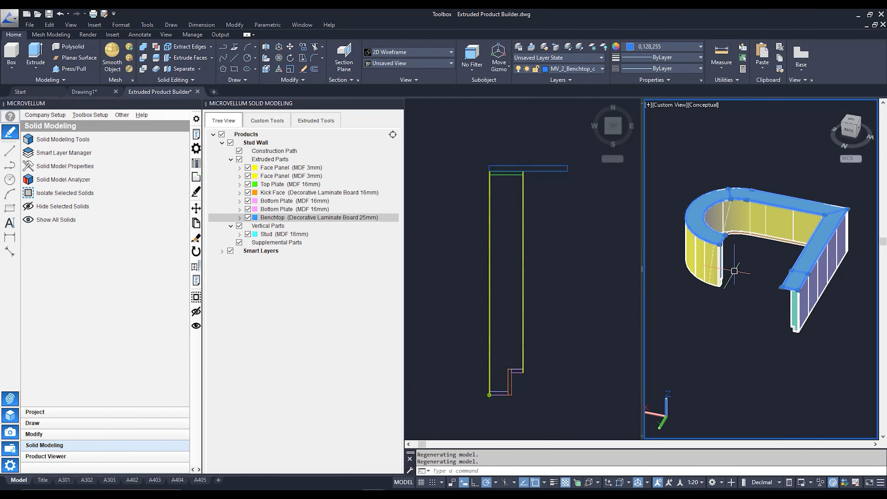
middle_click_drag(740, 290, 710, 337)
scroll(768, 334, "up", 6)
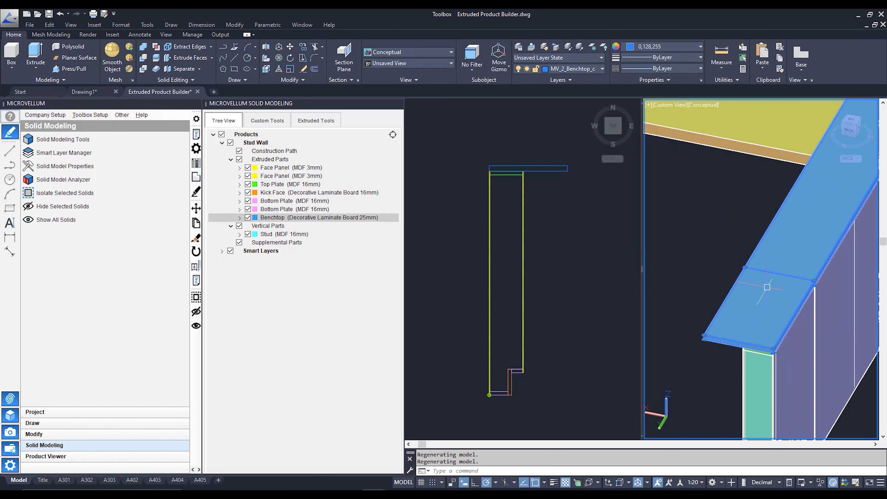
scroll(766, 282, "down", 4)
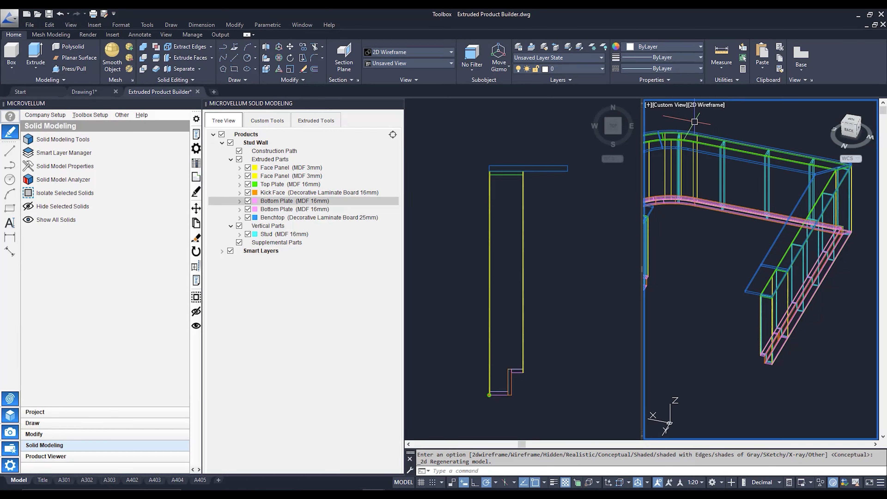
Highlight the bottom plate, benchtop and stud parts one after another in the 3D model
left_click(300, 192)
left_click(300, 210, "ctrl")
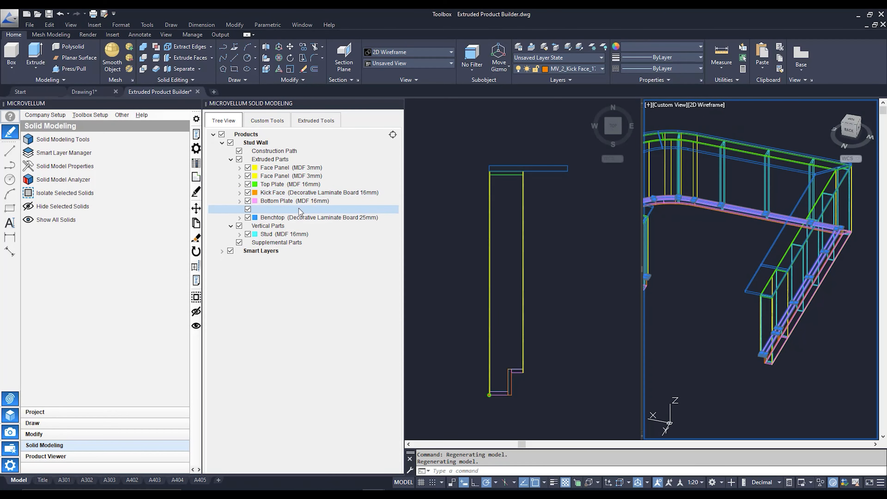
left_click(300, 217)
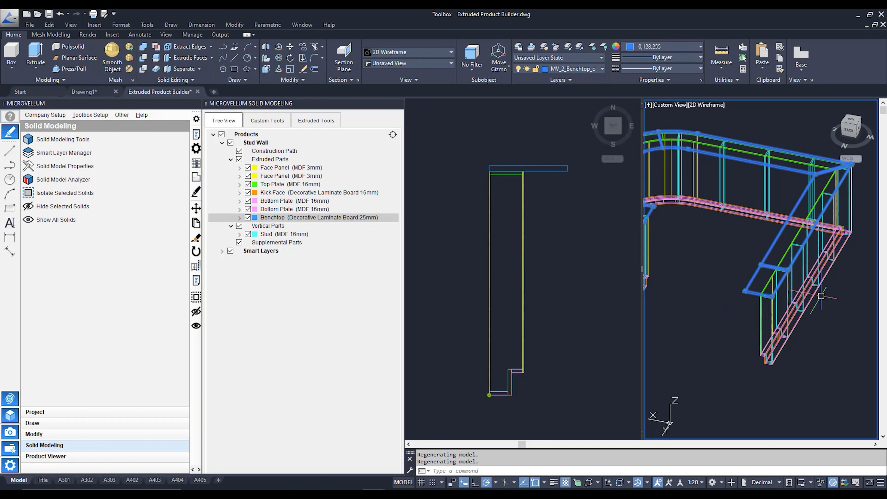
left_click(275, 234, "ctrl")
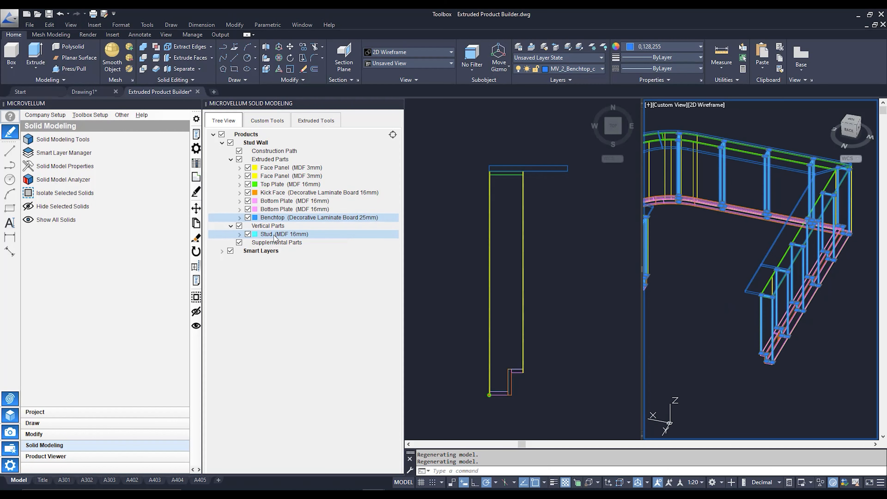
left_click(275, 238)
Set the Benchtop part's extrusion start offset and end offset to 20
left_click(282, 219)
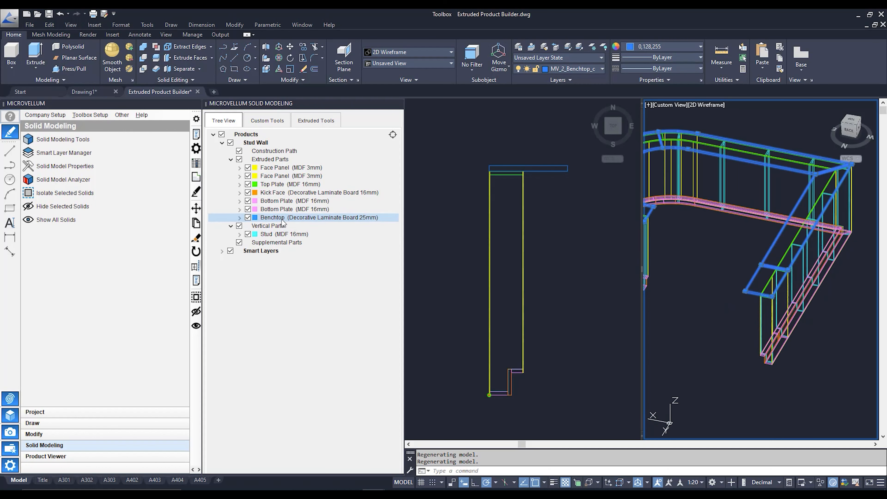
right_click(282, 221)
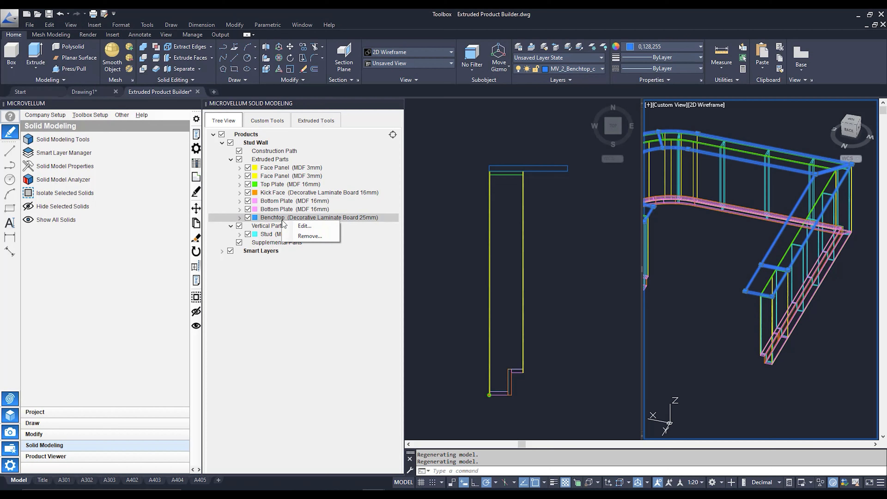
left_click(321, 230)
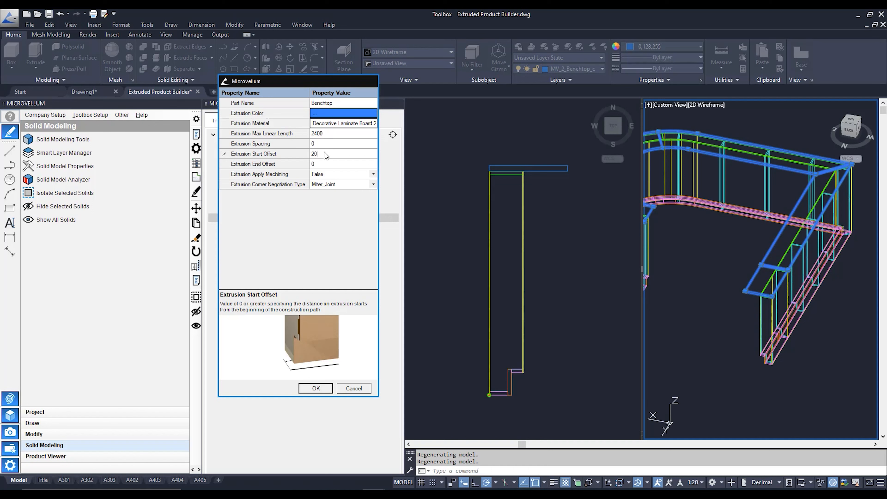
left_click(328, 164)
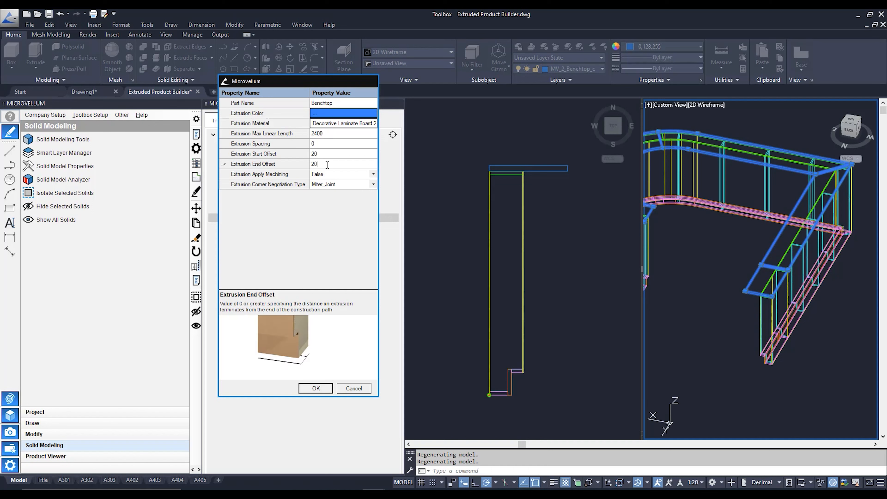
left_click(305, 389)
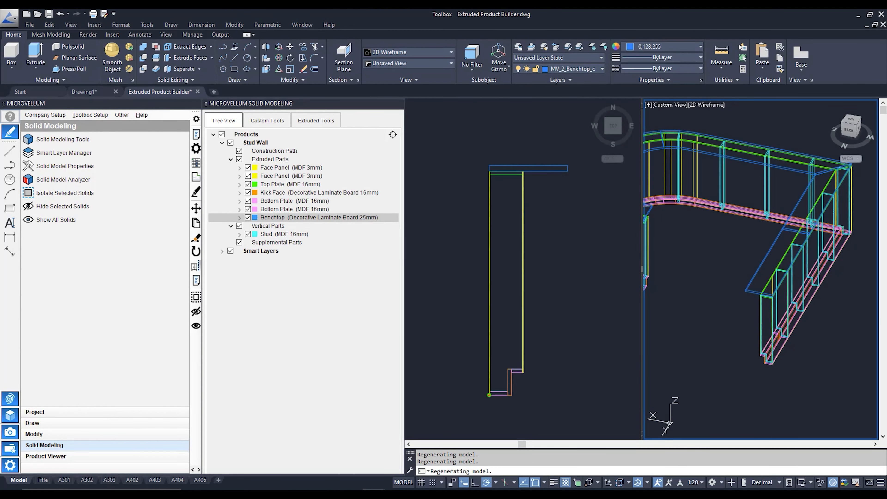
scroll(771, 300, "up", 5)
scroll(772, 299, "down", 2)
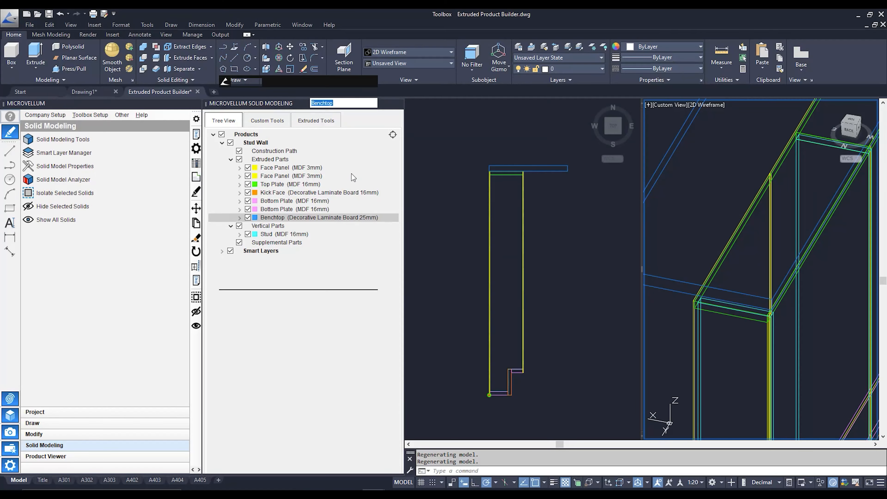
Set the Benchtop part's extrusion start offset and end offset to -20
left_click(327, 158)
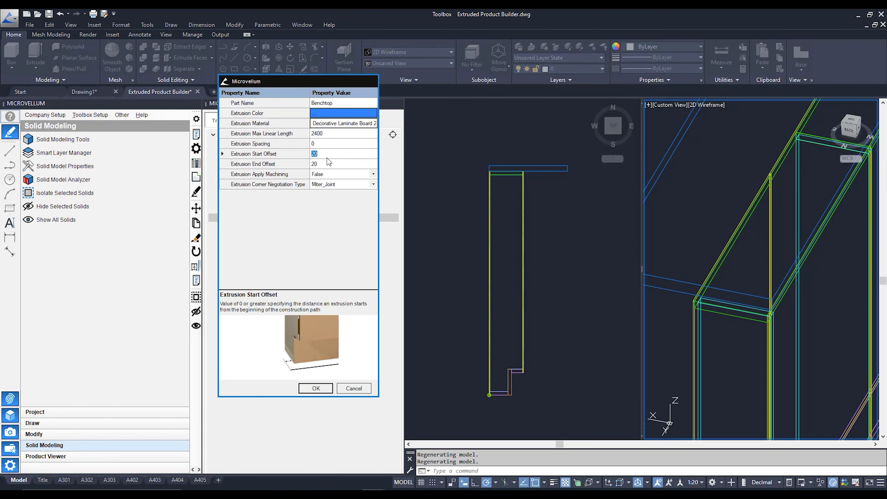
type("-20")
left_click(320, 167)
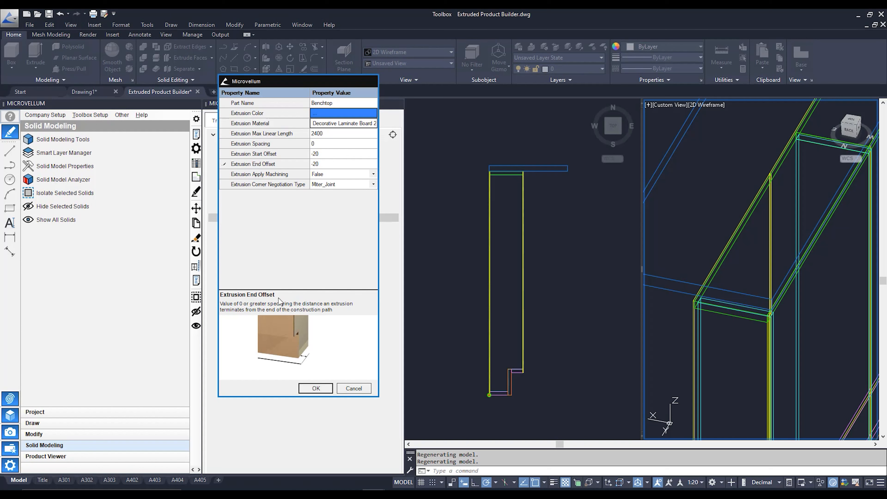
left_click(310, 388)
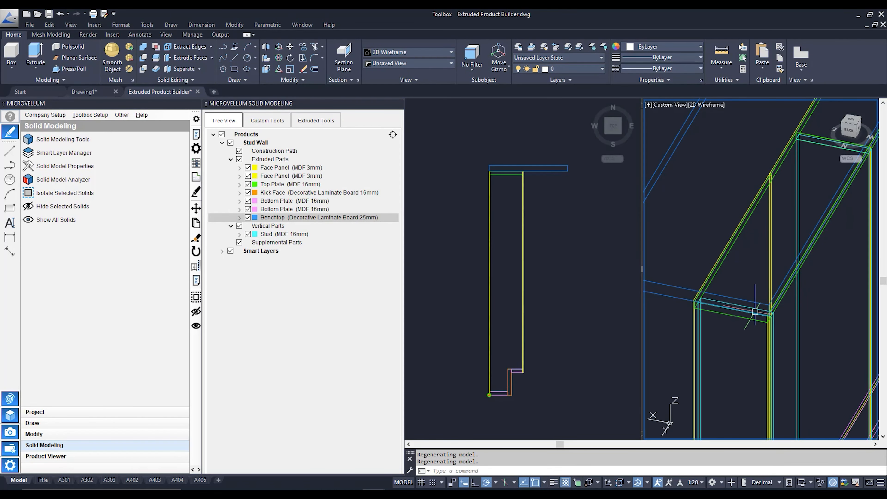
Show the 3D model in the Conceptual visual style and examine the benchtop's overhang at both wall ends
left_click(711, 105)
left_click(742, 138)
scroll(724, 258, "down", 5)
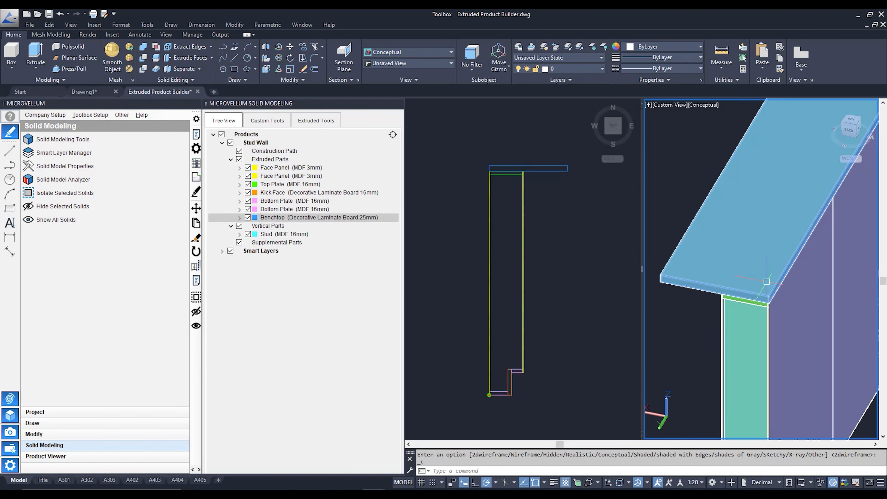
scroll(724, 257, "up", 8)
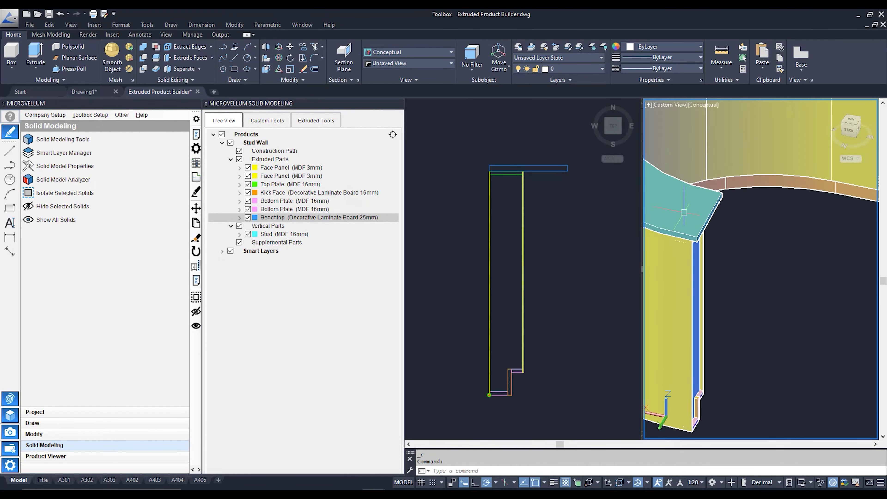
scroll(720, 233, "down", 5)
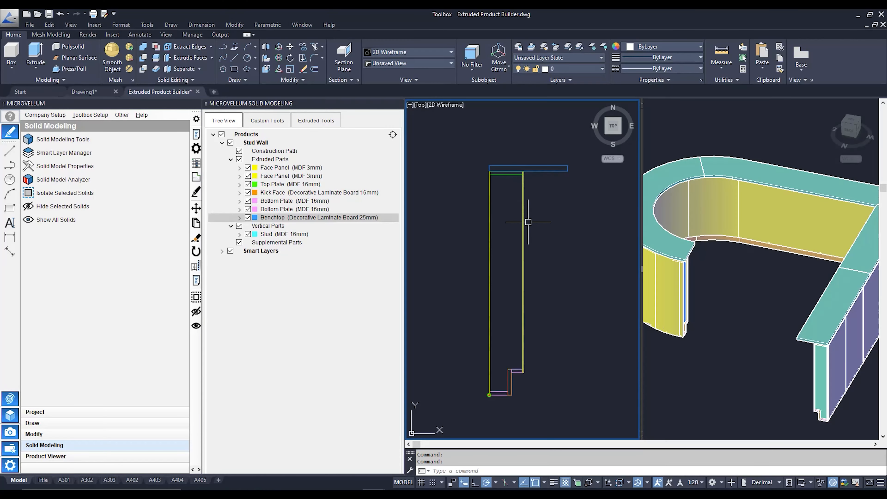
left_click(521, 217)
left_click(515, 225)
scroll(496, 171, "up", 2)
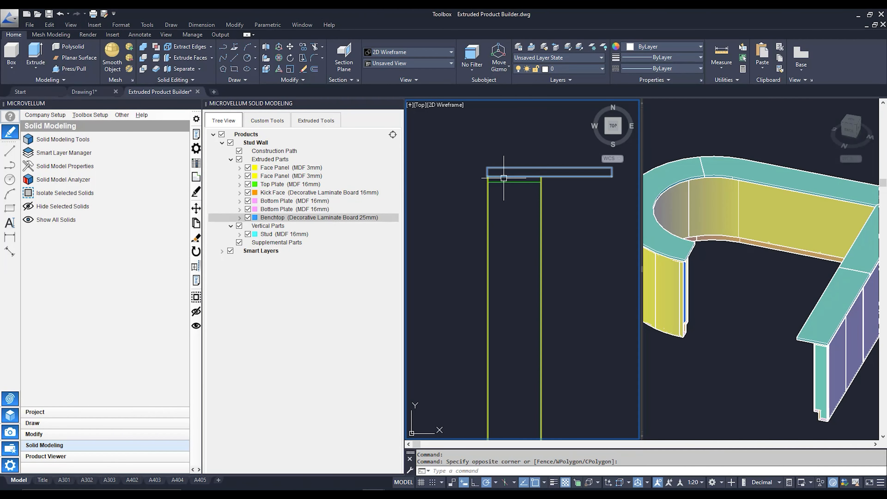
middle_click_drag(516, 220, 525, 126)
middle_click_drag(527, 308, 538, 248)
left_click(522, 378)
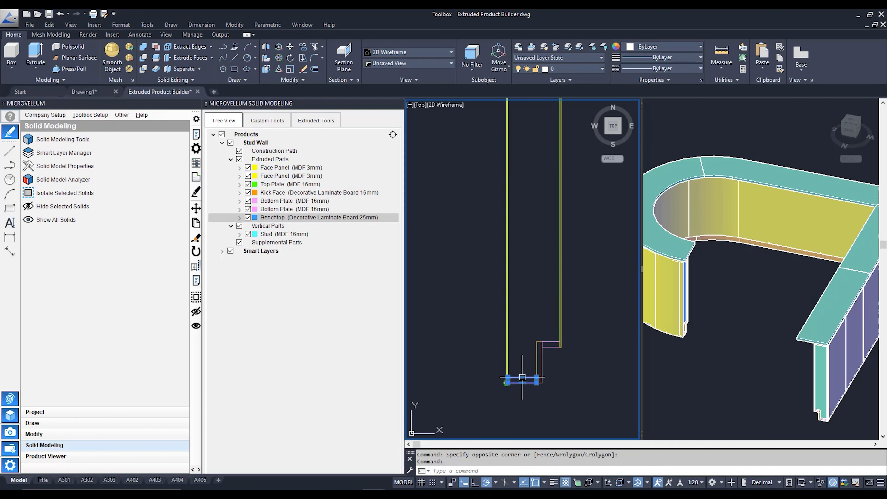
left_click(507, 353)
key("Escape")
key("Escape")
Send the face panel outline beside the base point of the wall cross-section to the back of the draw order
scroll(520, 376, "up", 4)
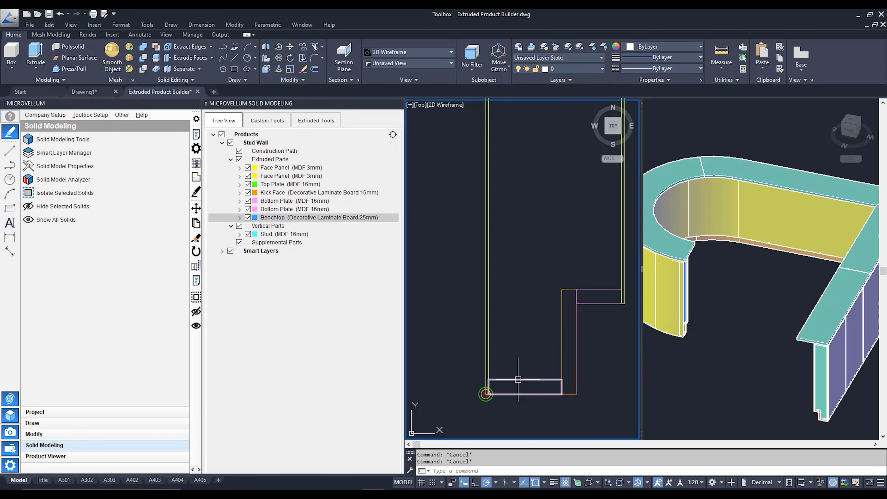
left_click(490, 344)
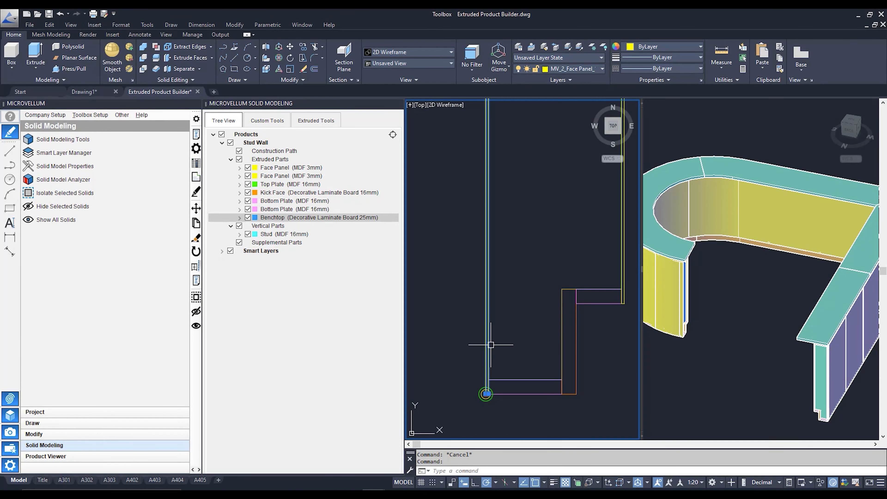
right_click(491, 344)
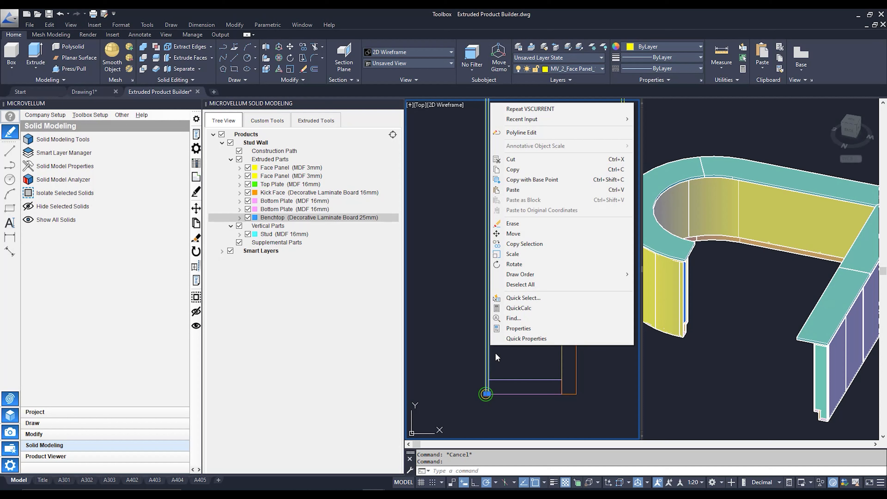
mouse_move(565, 282)
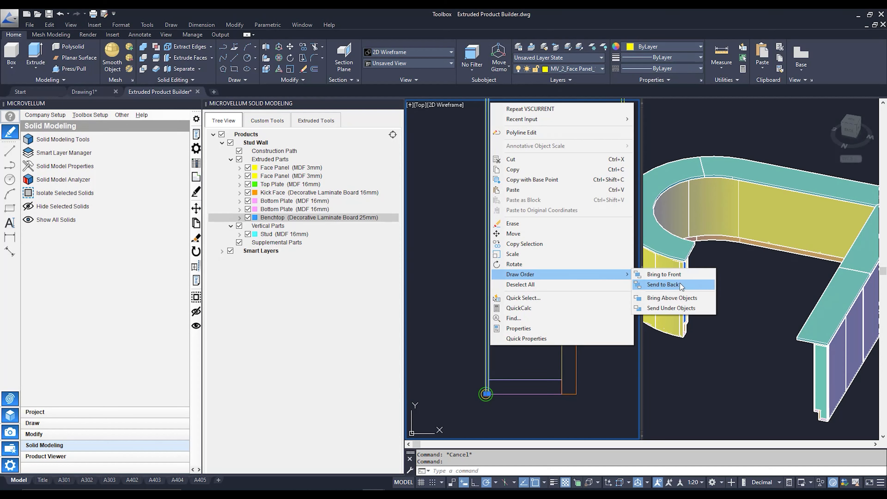
left_click(664, 285)
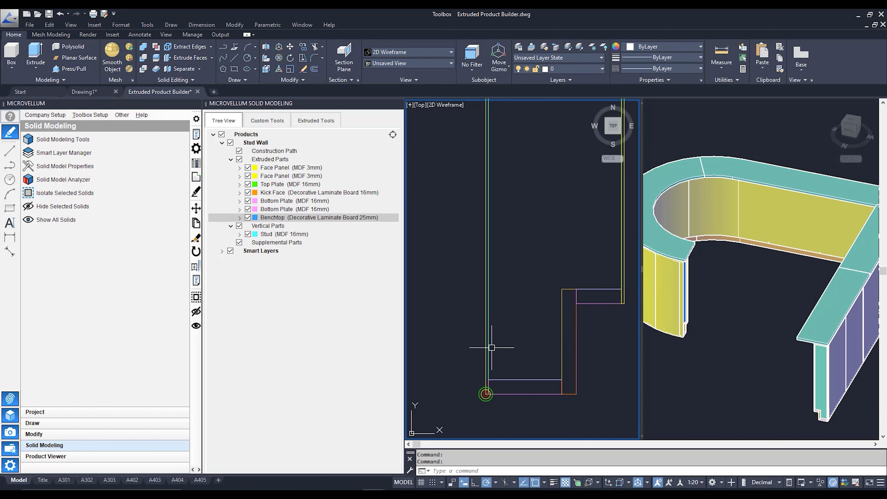
Stretch the bottom edge of the stud's cross-section outline down by 5 into the lower bottom plate
scroll(488, 375, "up", 5)
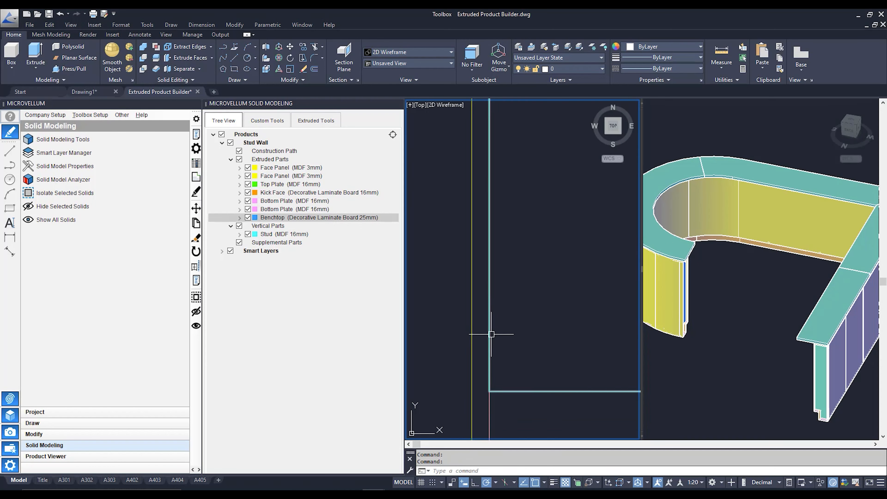
left_click(490, 324)
left_click(489, 391)
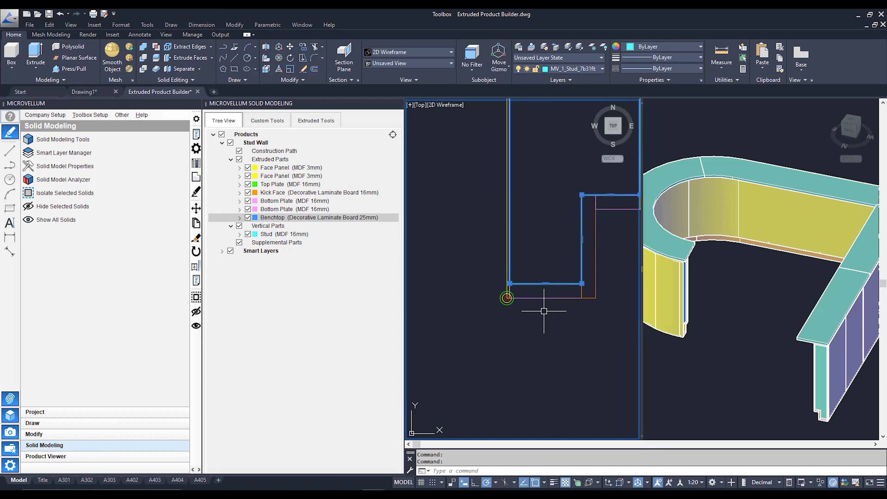
scroll(546, 306, "up", 4)
left_click(545, 249)
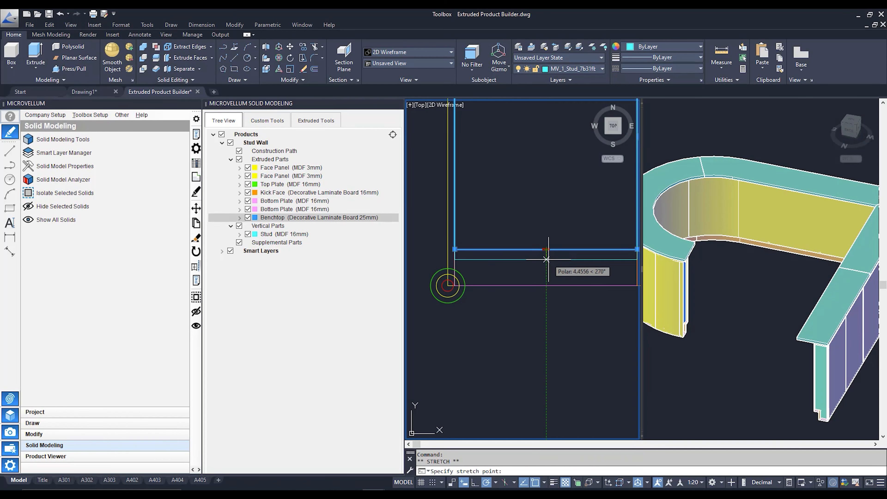
type("5")
key("Return")
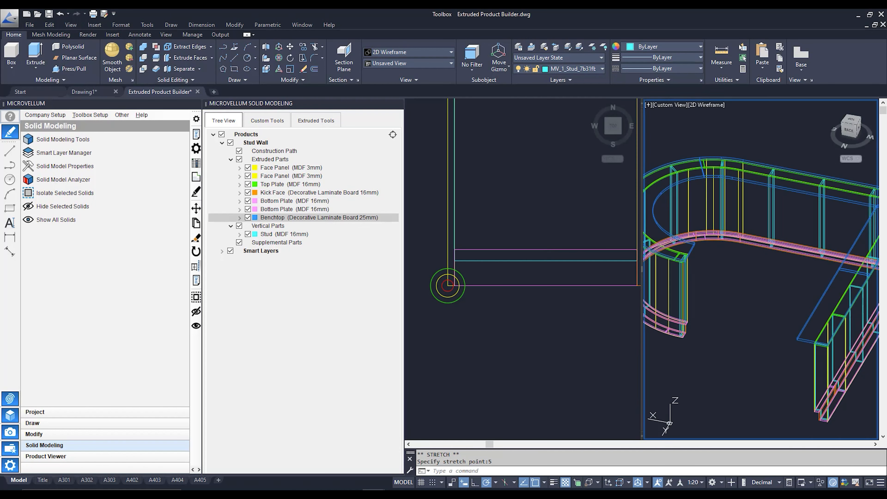
Show the 3D model in the X-Ray visual style and examine where the stud bottoms meet the bottom plates
left_click(728, 130)
left_click(709, 105)
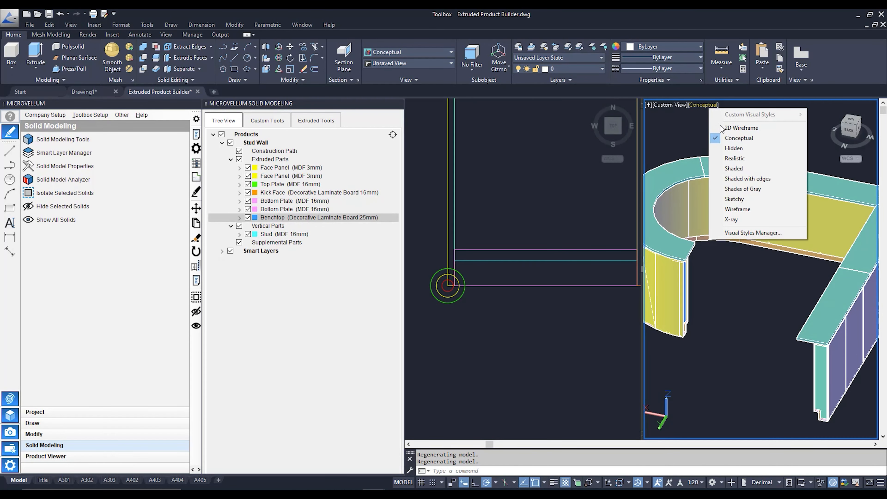
left_click(734, 220)
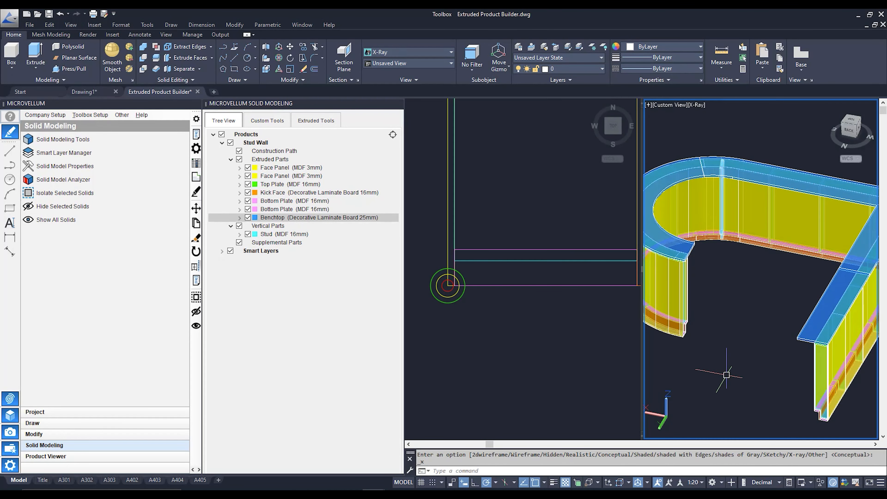
middle_click_drag(774, 393, 714, 356)
scroll(774, 378, "up", 5)
middle_click_drag(857, 309, 809, 335)
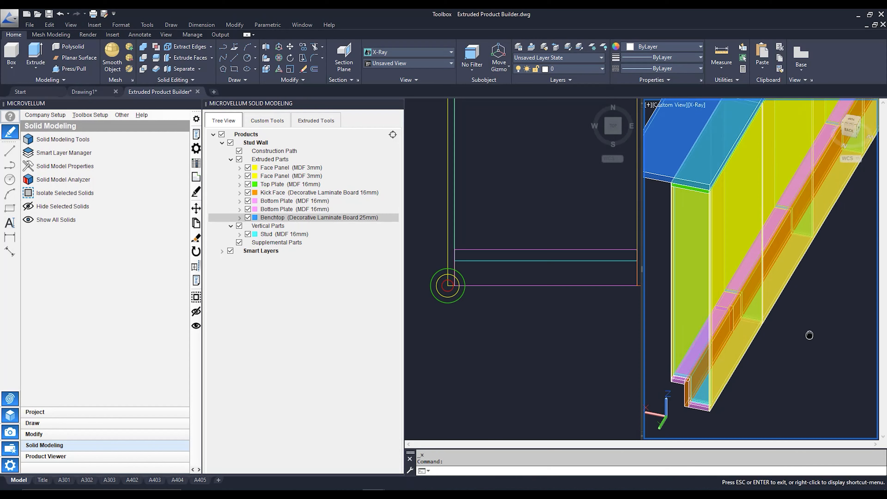
scroll(809, 335, "up", 5)
scroll(835, 306, "down", 4)
middle_click_drag(834, 306, 744, 275)
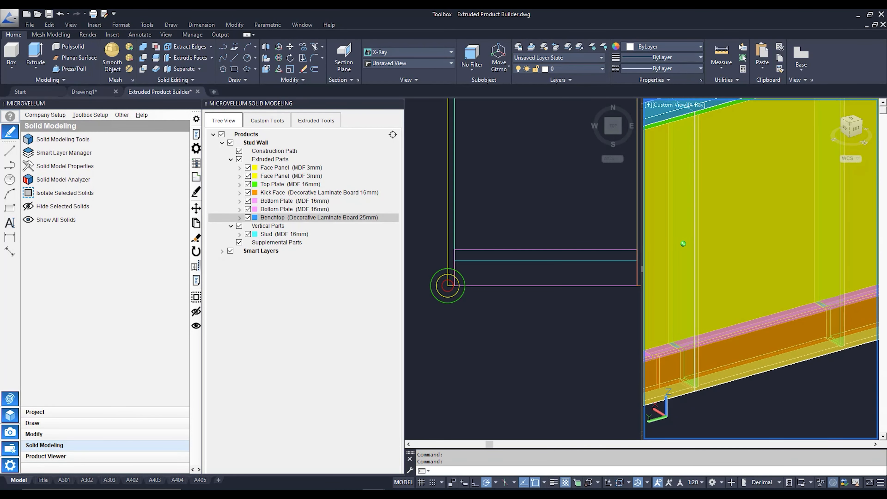
middle_click_drag(822, 327, 773, 297)
scroll(790, 319, "up", 7)
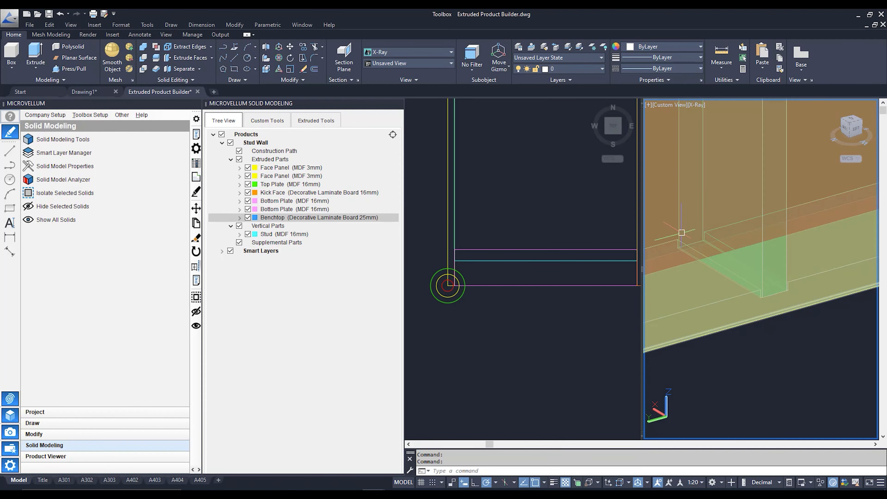
Inspect the stud's bottom joint in the 3D model and review the Dado Stop Gap and Dado Width Gap in the Stud properties
scroll(736, 279, "up", 4)
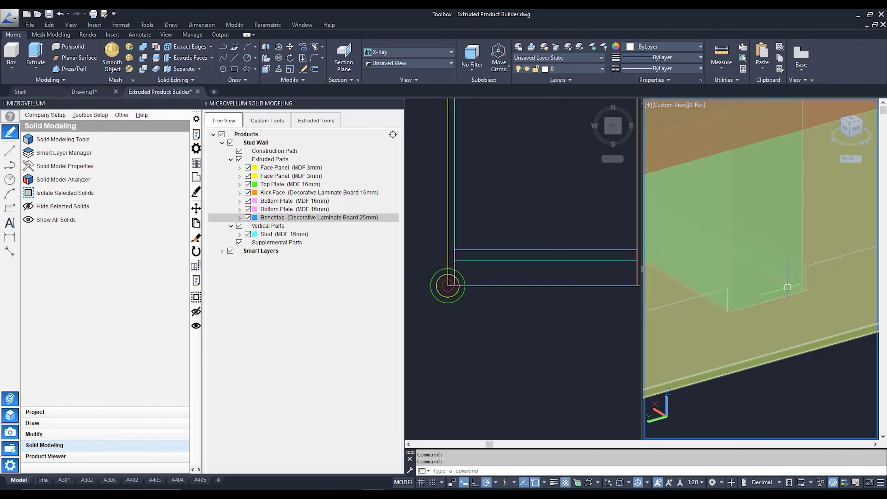
scroll(798, 285, "up", 2)
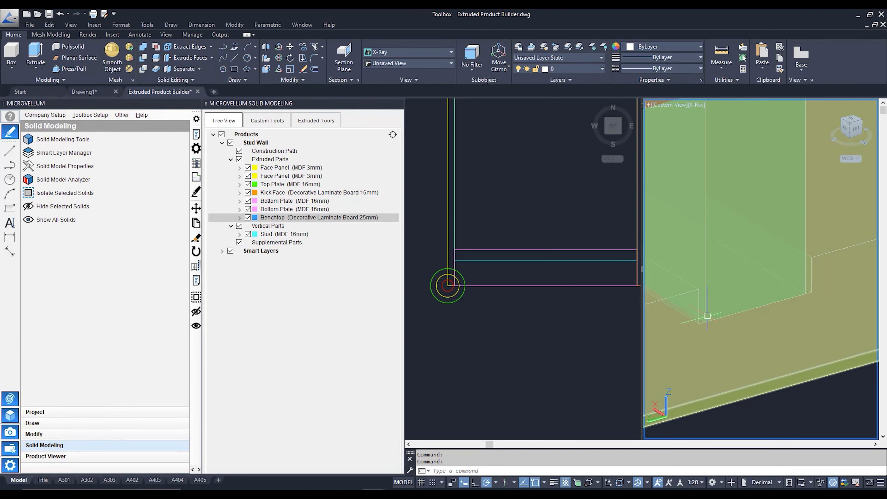
right_click(284, 234)
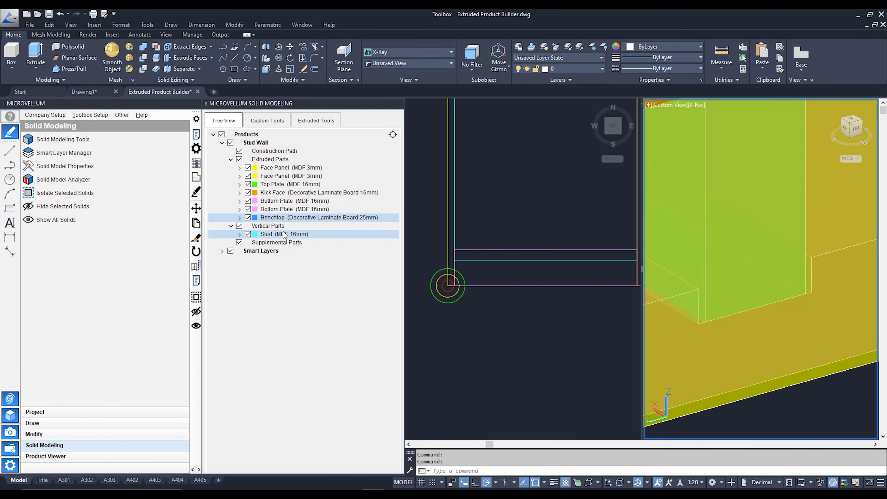
left_click(304, 238)
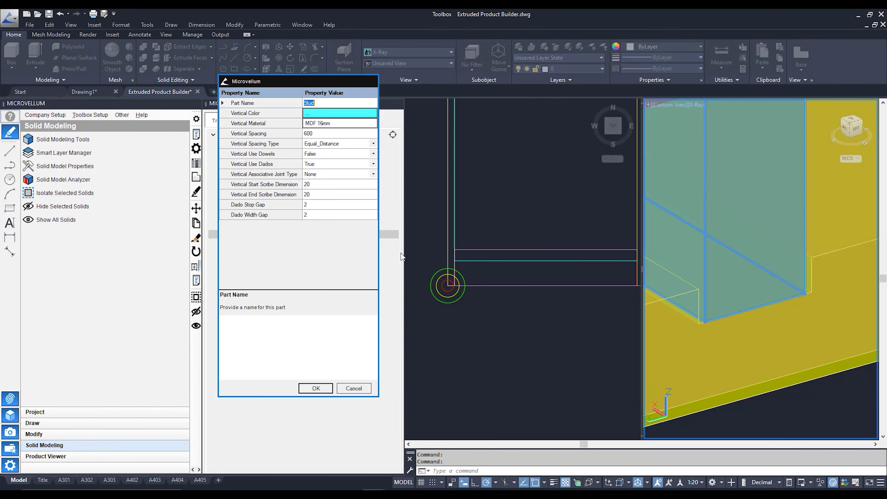
left_click(308, 205)
left_click(312, 215)
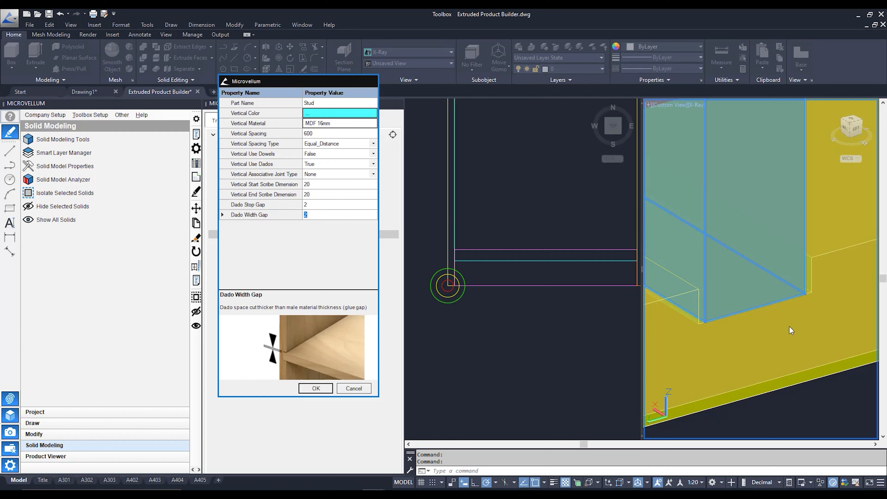
left_click(361, 390)
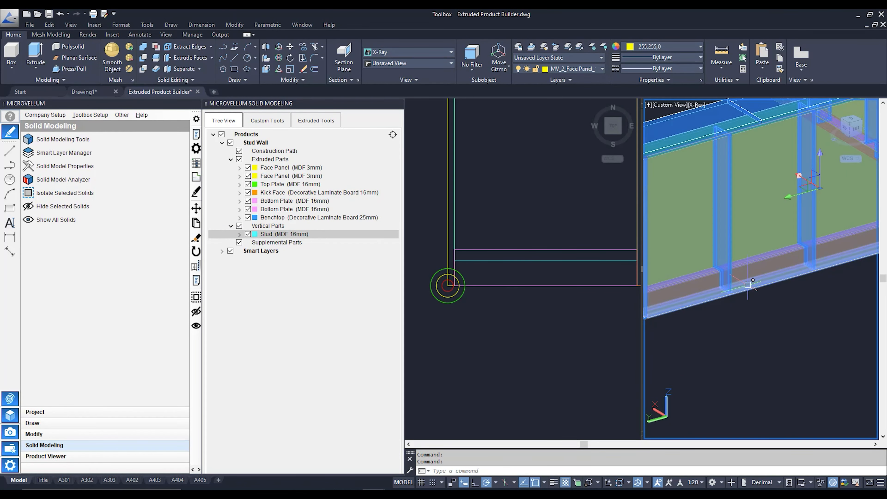
Stretch the top edge of the stud's cross-section outline up by 5 into the top plate
left_click(545, 214)
scroll(545, 210, "down", 6)
middle_click_drag(544, 210, 519, 353)
middle_click_drag(530, 195, 510, 349)
scroll(518, 168, "down", 5)
middle_click_drag(517, 178, 515, 300)
scroll(510, 246, "up", 7)
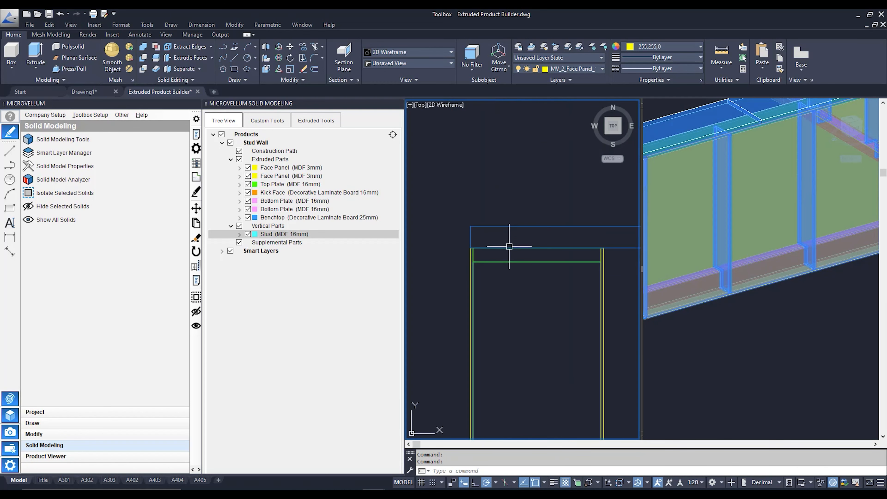
scroll(476, 291, "up", 2)
left_click(473, 273)
middle_click_drag(554, 271, 515, 278)
scroll(516, 270, "up", 2)
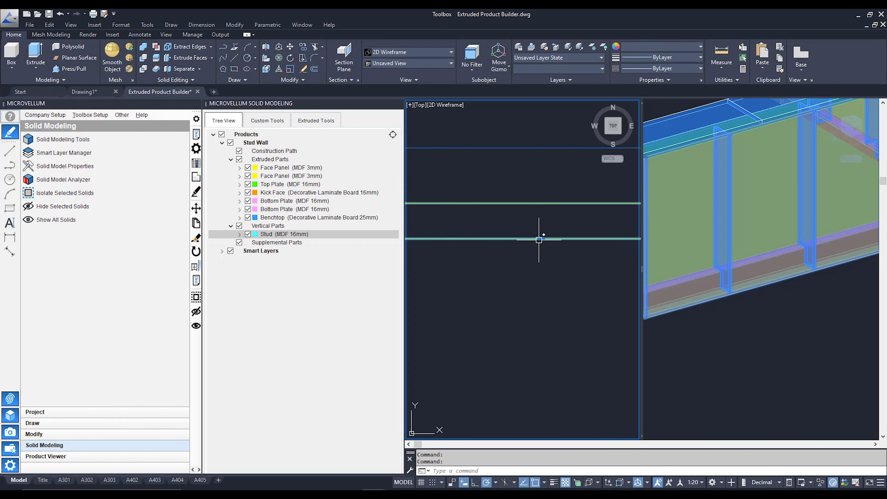
left_click(542, 239)
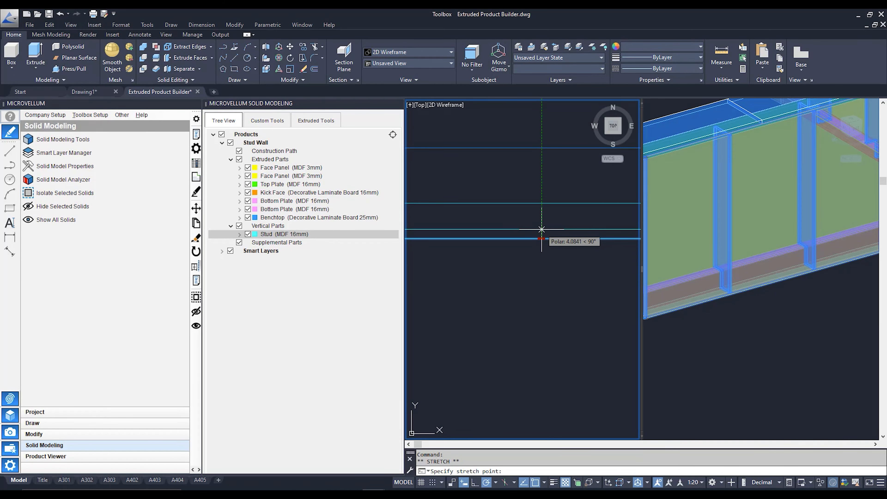
type("5")
key("Return")
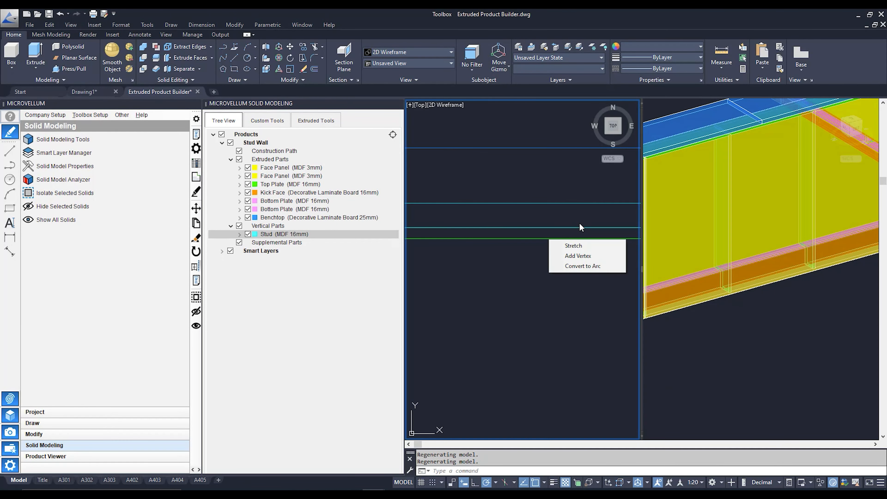
Examine where the stud top meets the top plate in the X-Ray 3D model
left_click(730, 140)
scroll(734, 157, "up", 4)
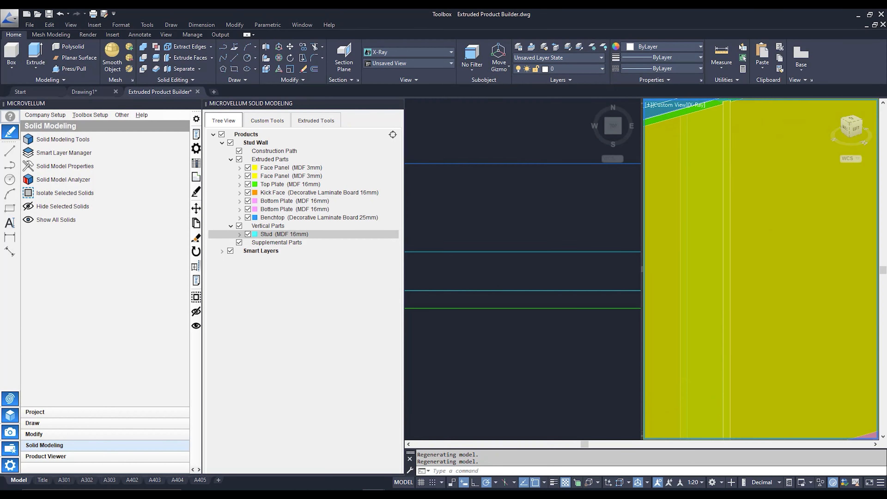
scroll(729, 205, "up", 3)
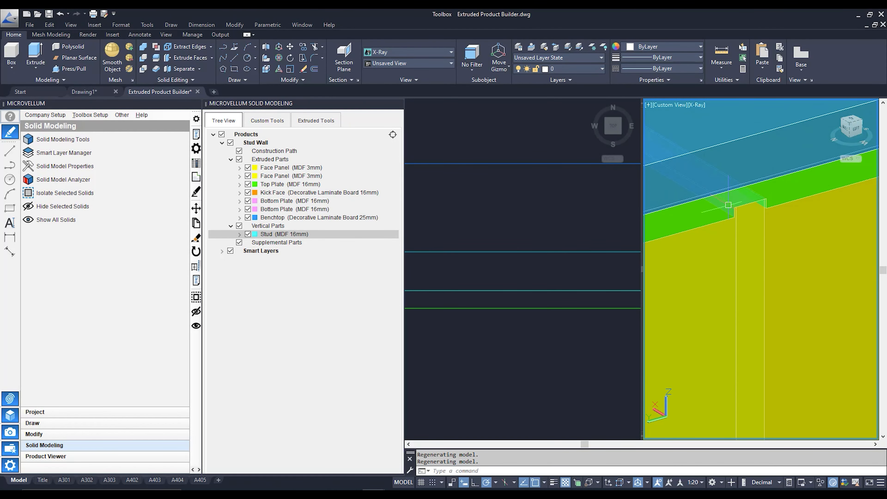
Draw a small dowel rectangle on the stud outline's bottom edge, starting from its end beside the kick face and extending down into the bottom plate
left_click(511, 258)
scroll(511, 259, "up", 3)
middle_click_drag(519, 301, 520, 156)
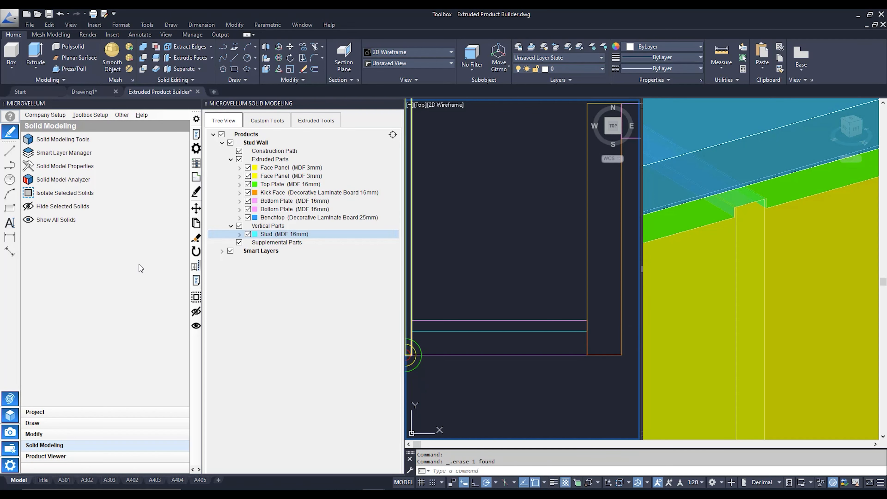
left_click(9, 208)
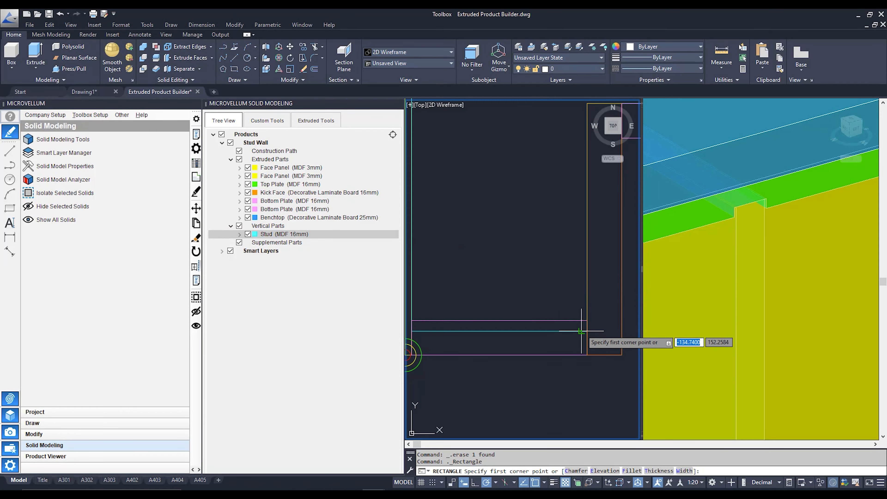
left_click(587, 331)
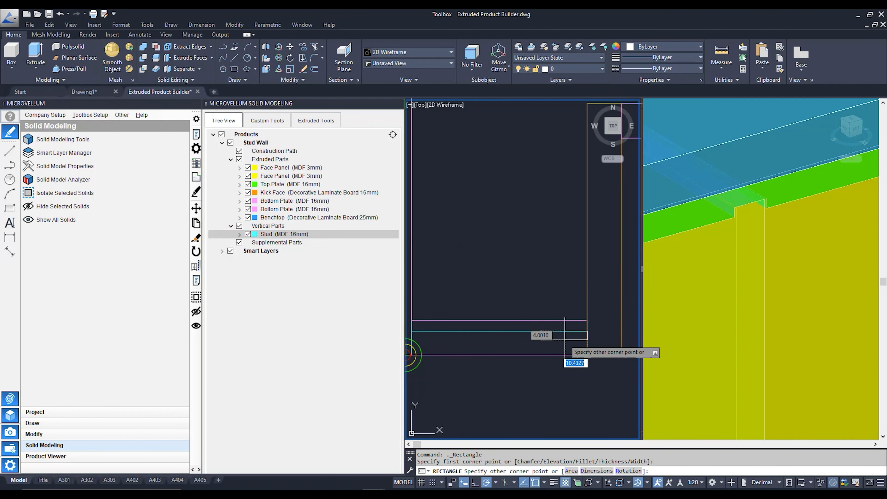
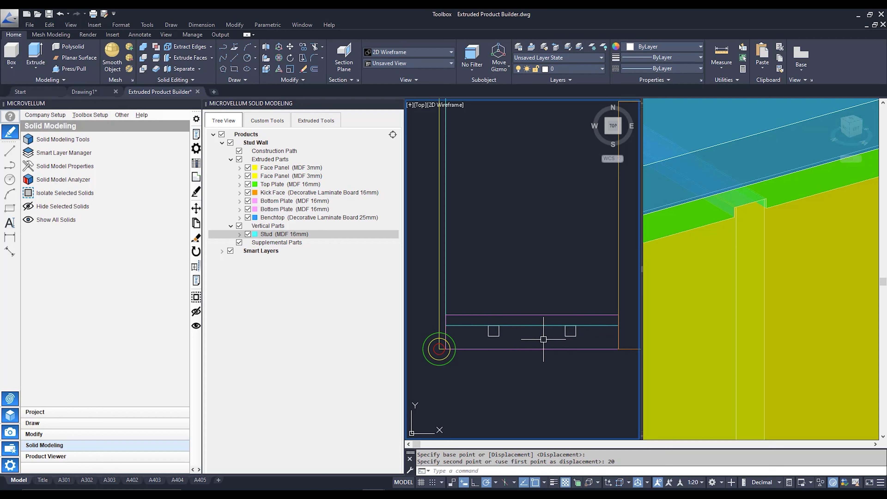
Copy the two dowel squares from the stud's bottom edge straight up so they sit on the stud's top edge in the top plate
scroll(539, 304, "down", 4)
middle_click_drag(544, 201, 526, 358)
middle_click_drag(529, 287, 522, 350)
scroll(515, 234, "up", 2)
scroll(501, 200, "up", 4)
scroll(497, 240, "down", 8)
middle_click_drag(486, 365, 489, 147)
scroll(505, 341, "up", 9)
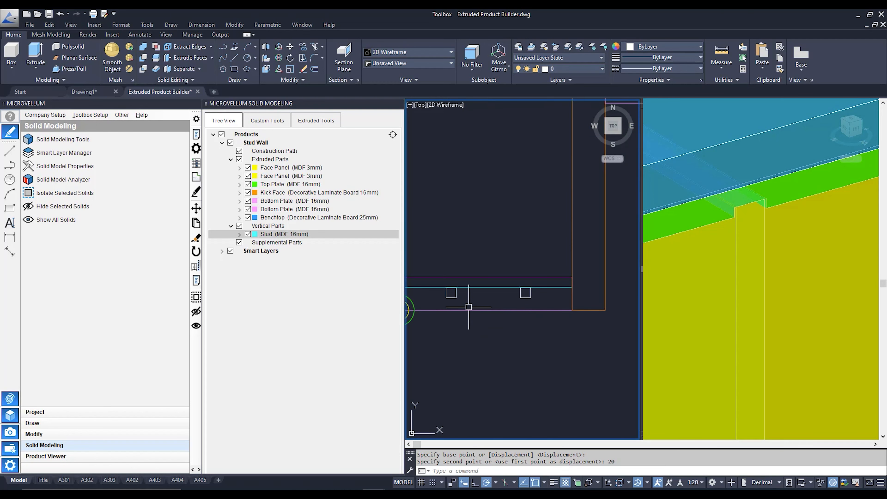
left_click(458, 298)
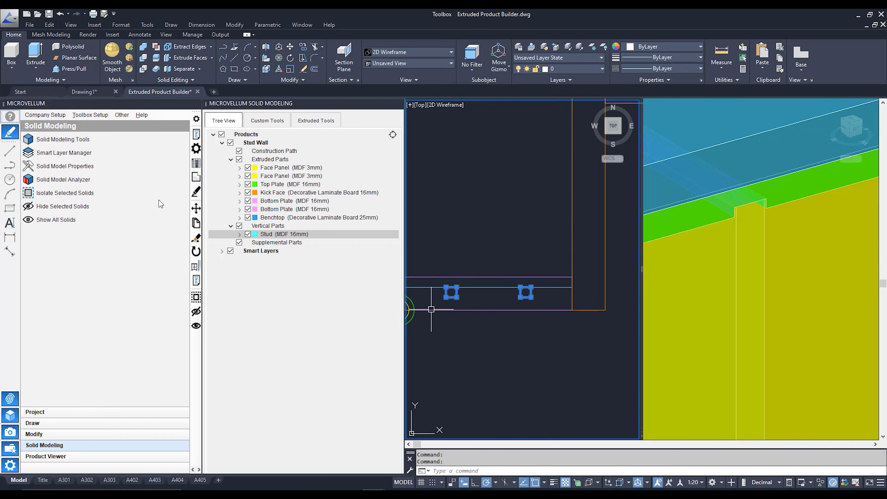
left_click(9, 403)
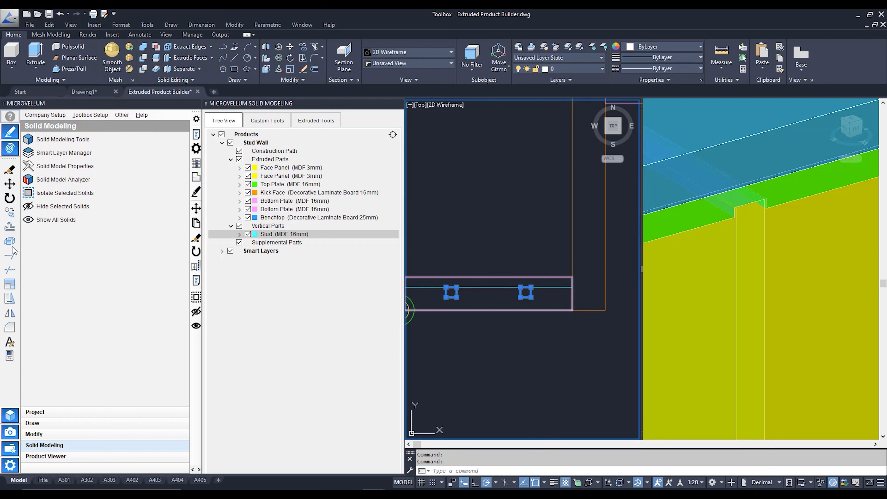
left_click(12, 215)
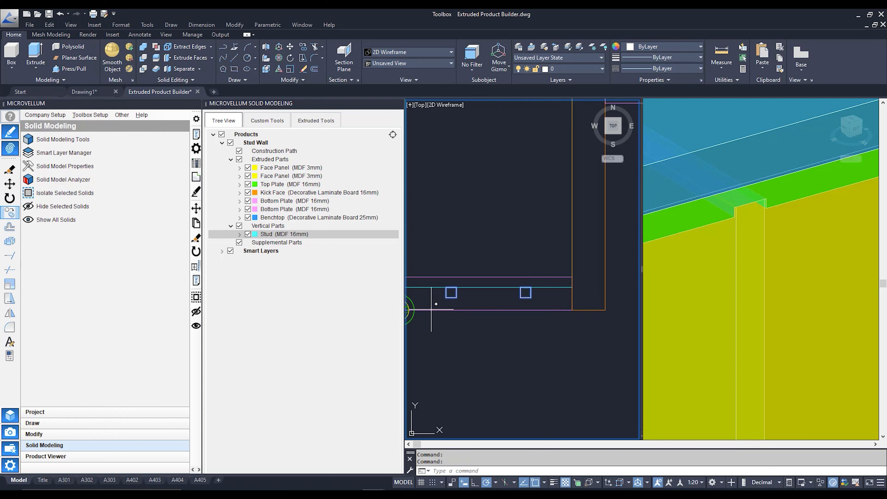
left_click(446, 297)
scroll(463, 217, "down", 4)
middle_click_drag(463, 217, 476, 367)
scroll(454, 374, "up", 1)
scroll(465, 146, "up", 5)
left_click(463, 129)
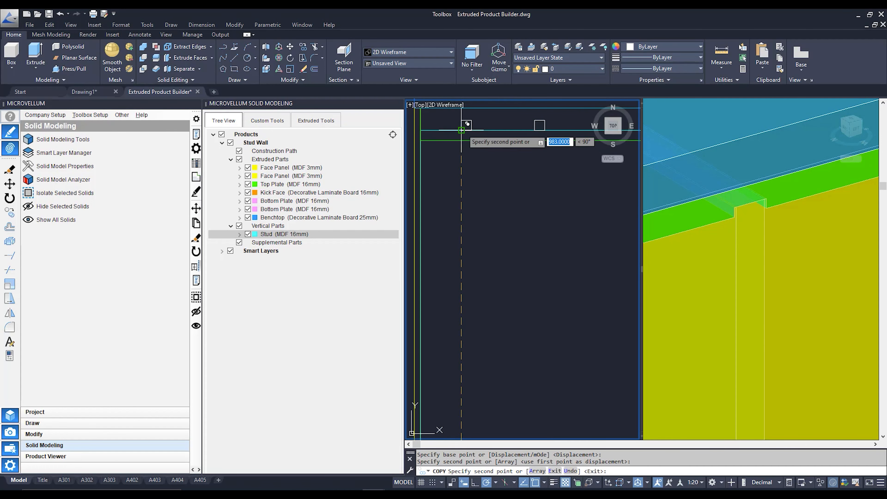
key("Return")
Open the Stud part's properties and set Vertical Use Dowels to True
scroll(508, 199, "down", 4)
middle_click_drag(541, 200, 513, 226)
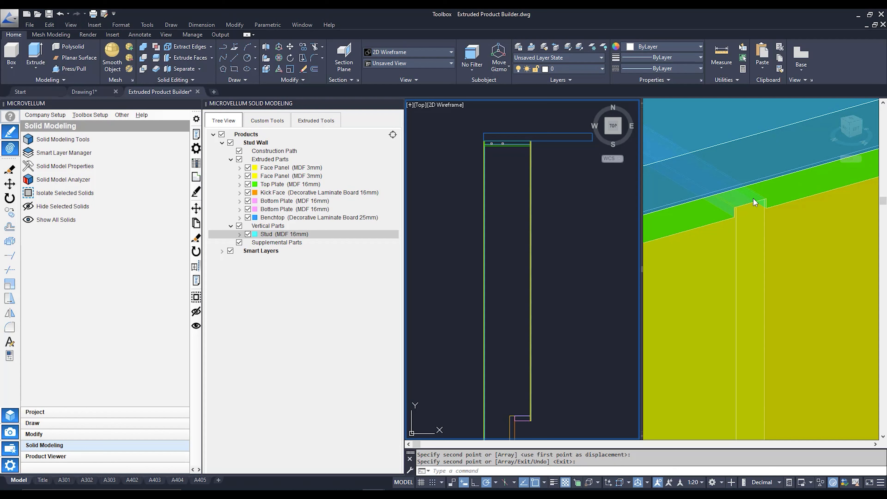
right_click(288, 237)
left_click(303, 240)
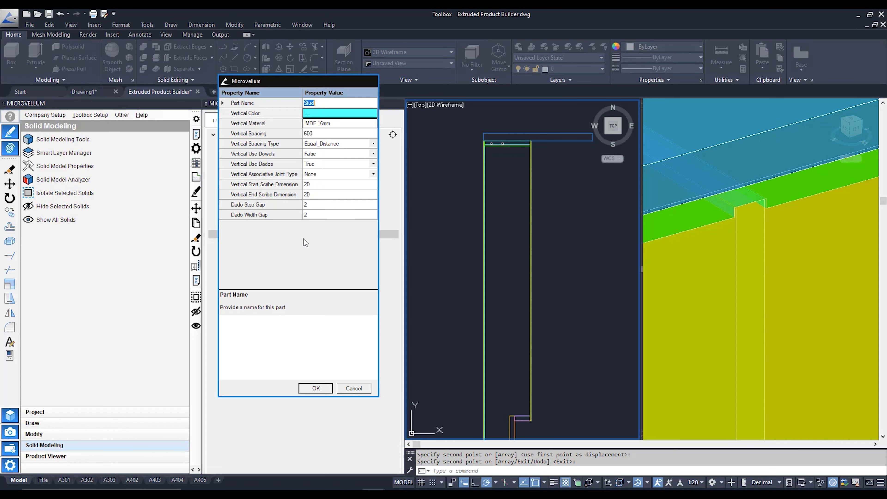
left_click(339, 155)
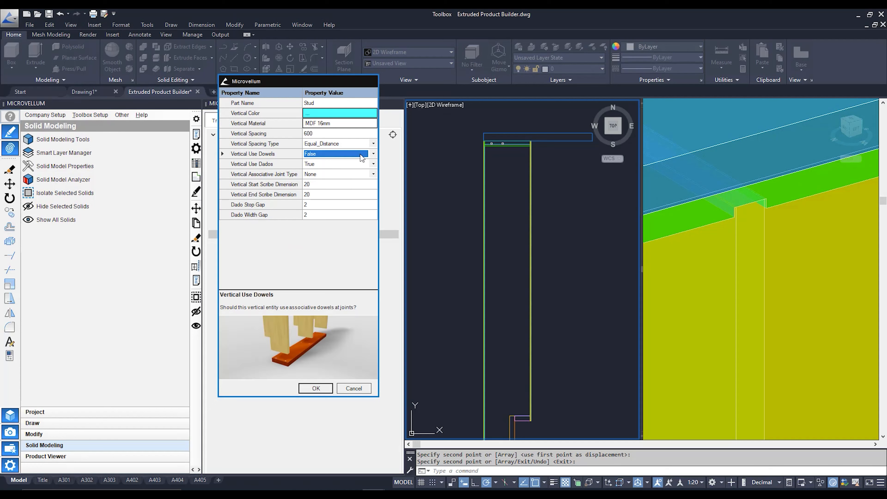
left_click(336, 163)
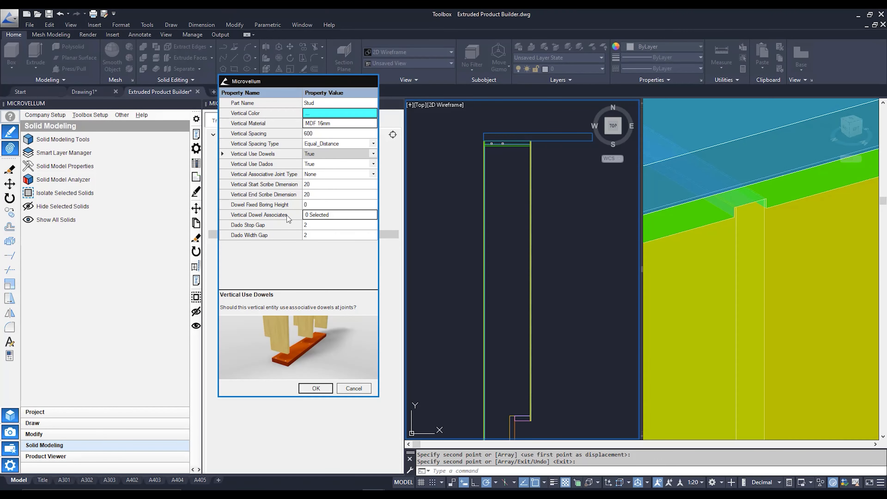
Assign the four dowel squares at the stud's top and bottom edges as Vertical Dowel Associates and apply the Stud properties
left_click(330, 213)
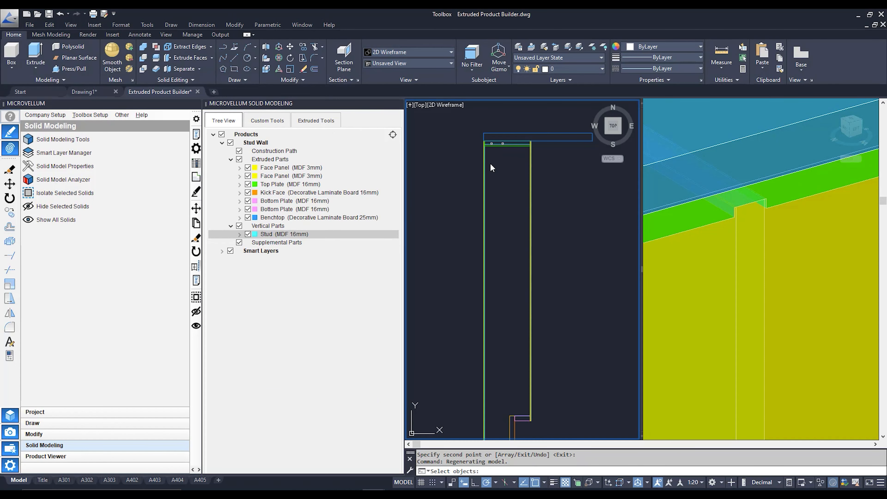
scroll(490, 175, "up", 3)
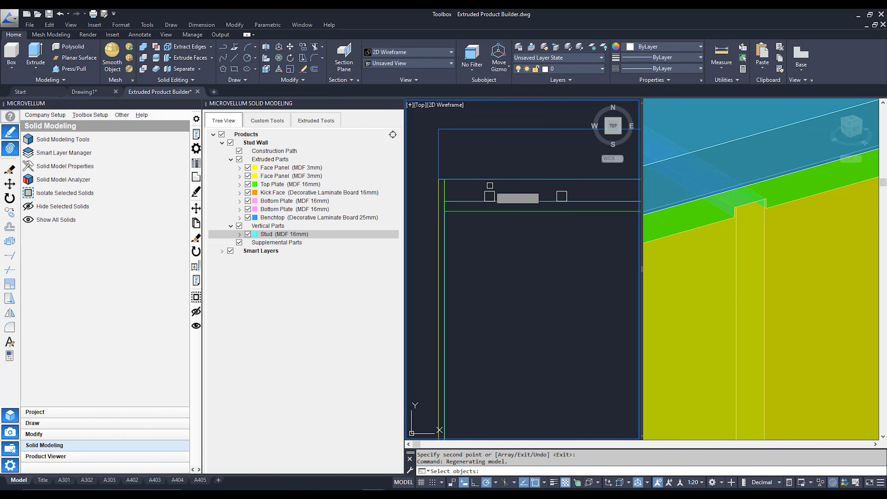
left_click(560, 191)
scroll(502, 201, "down", 10)
middle_click_drag(513, 375, 517, 281)
scroll(511, 273, "up", 7)
scroll(541, 343, "up", 6)
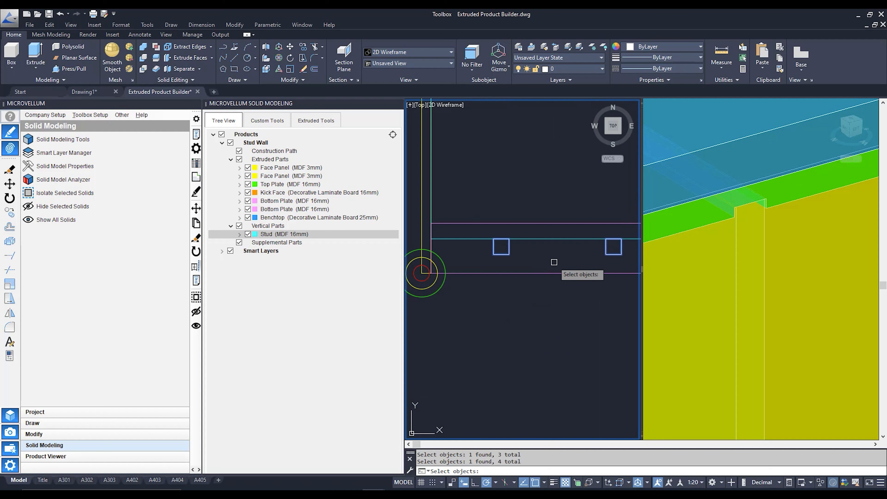
key("Return")
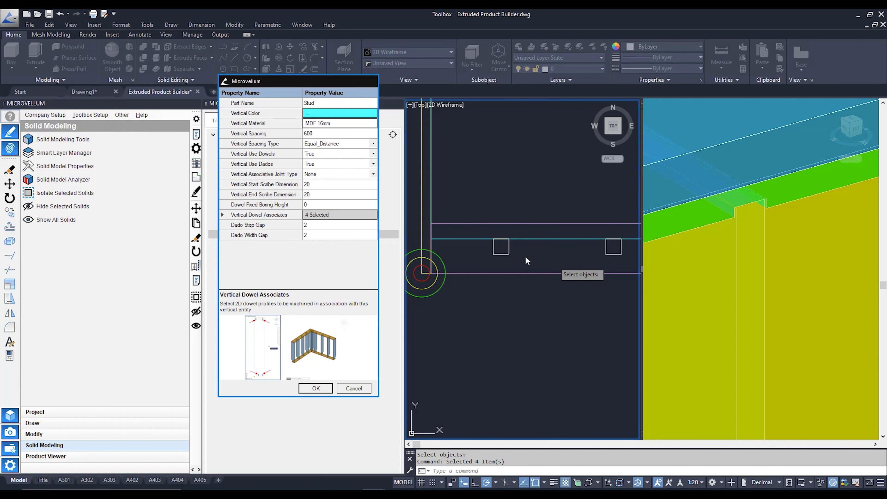
left_click(324, 390)
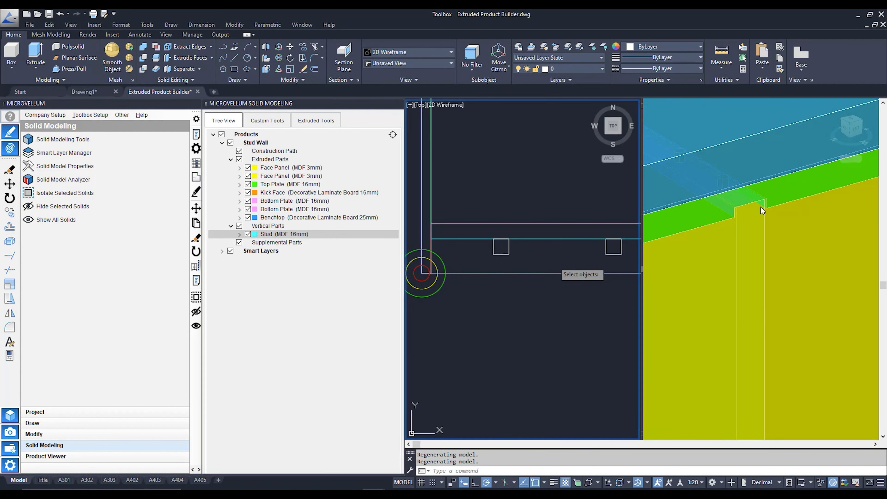
Inspect the stud's top and bottom joints in the 3D model and the dowel squares at the top of the wall cross-section
left_click(763, 200)
scroll(764, 200, "down", 4)
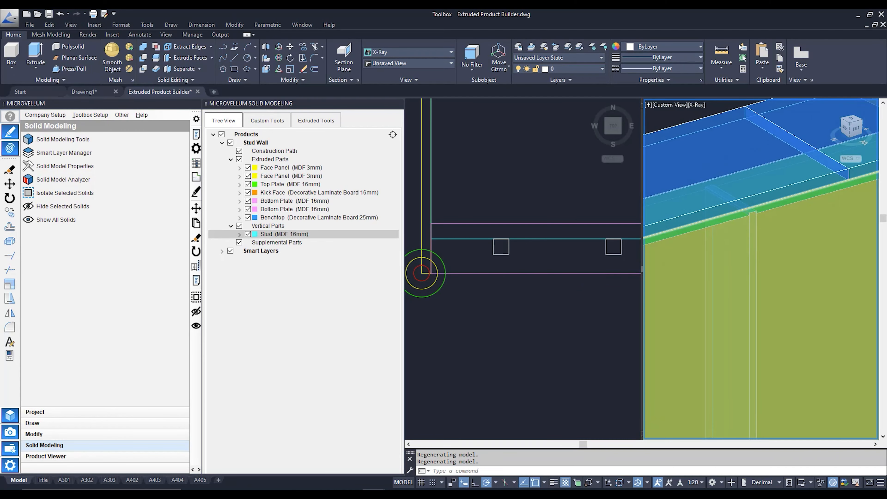
middle_click_drag(760, 298, 746, 165)
scroll(741, 378, "up", 5)
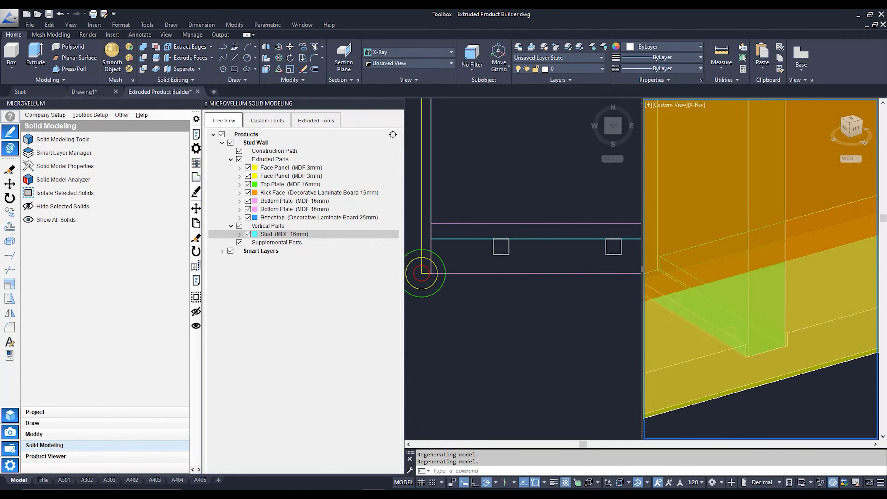
scroll(743, 333, "up", 2)
scroll(747, 343, "down", 6)
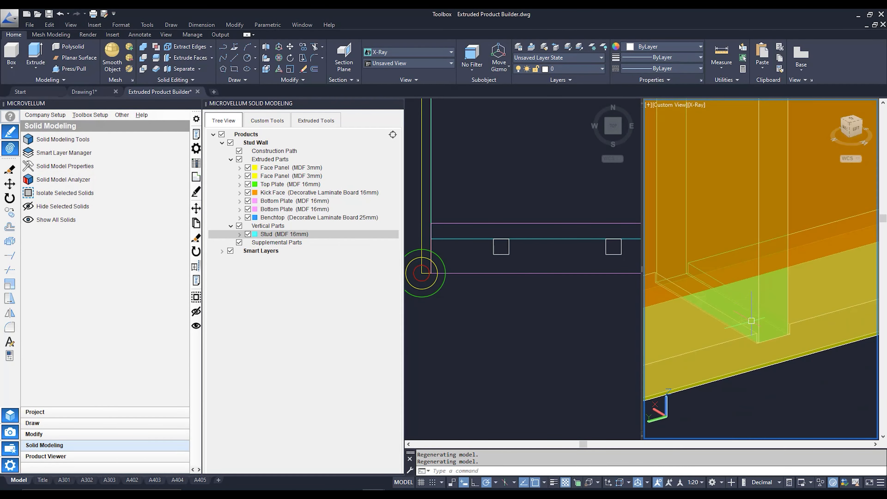
scroll(707, 318, "up", 4)
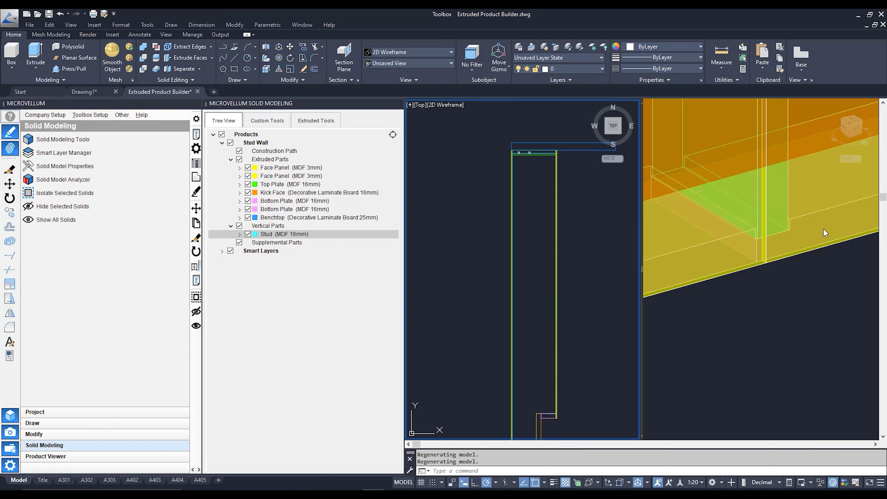
left_click(527, 171)
scroll(528, 171, "up", 6)
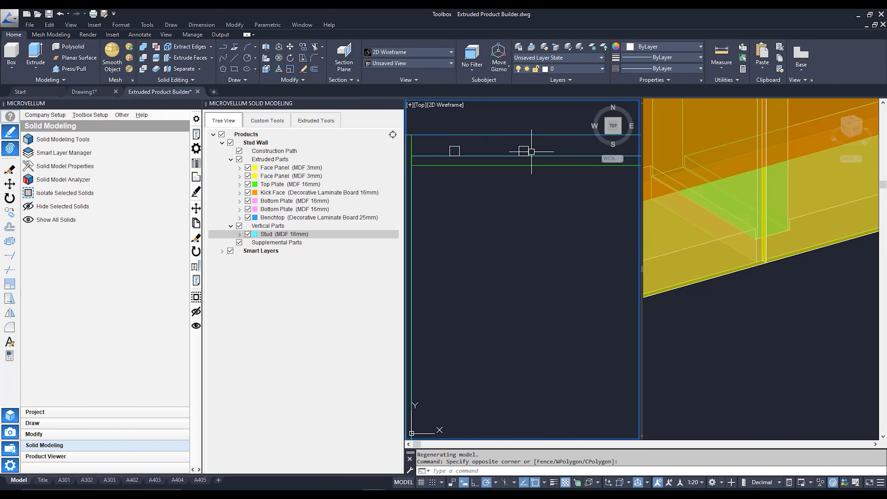
Move the dowel square farther from the wall's outer edge in the top plate 20 mm to the right
left_click(522, 175)
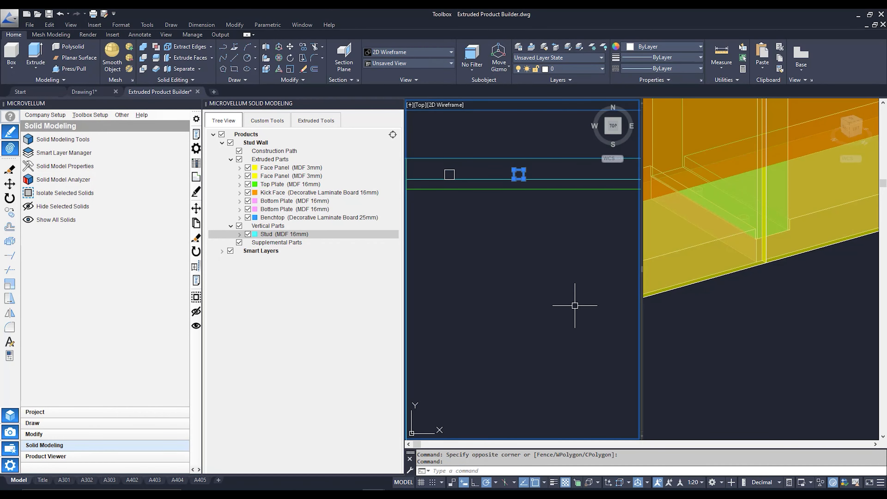
type("m")
key("Return")
left_click(519, 280)
type("20")
key("Return")
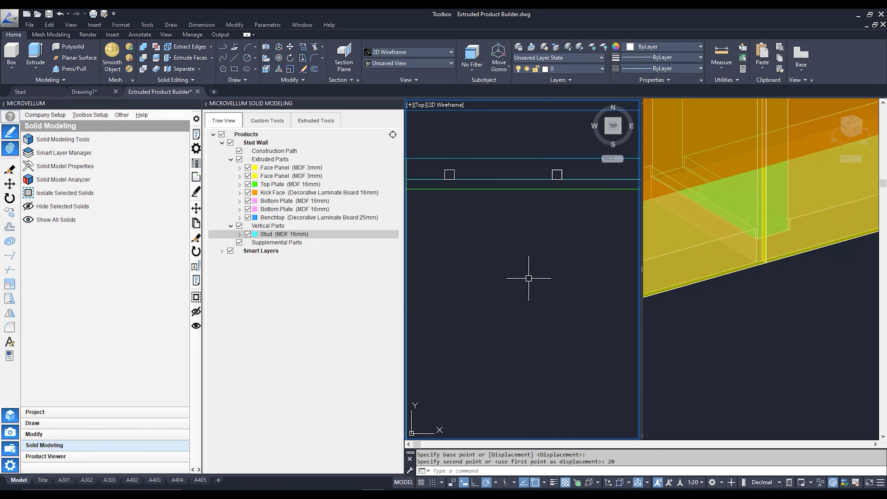
Set the 3D view of the stud's top joint to the 2D Wireframe visual style to expose its dowels
left_click(702, 300)
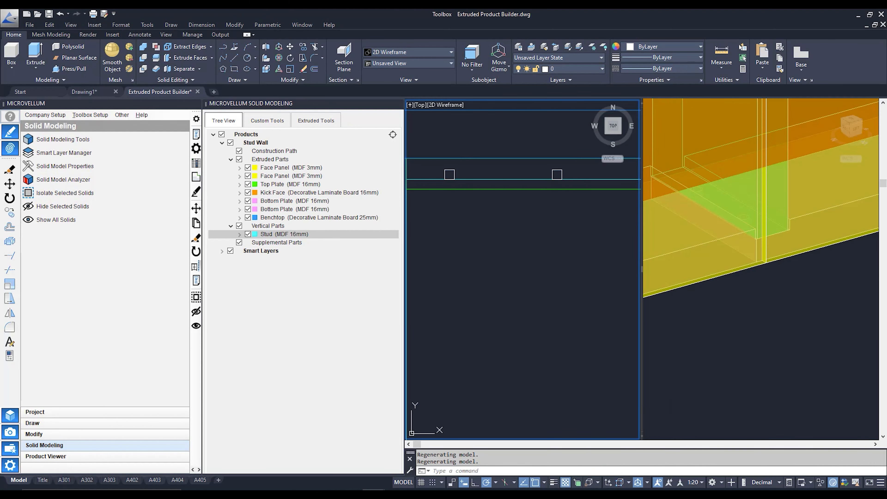
left_click(768, 286)
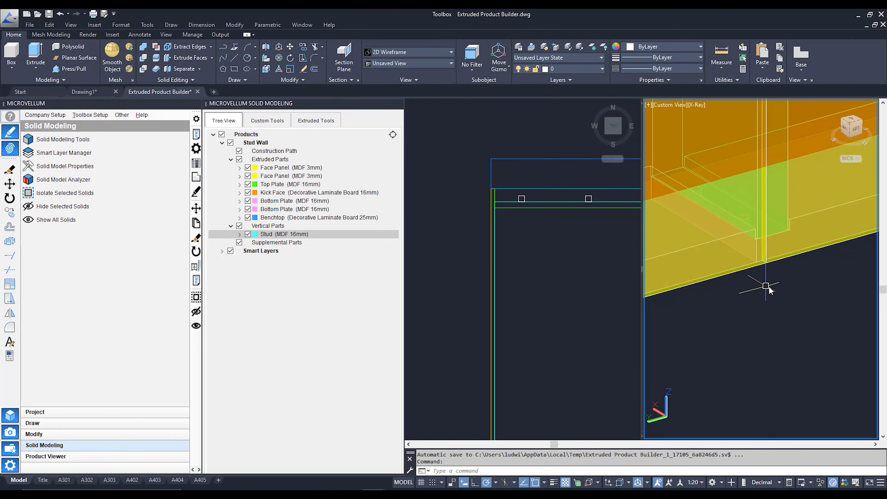
scroll(765, 315, "up", 5)
middle_click_drag(713, 272, 740, 434)
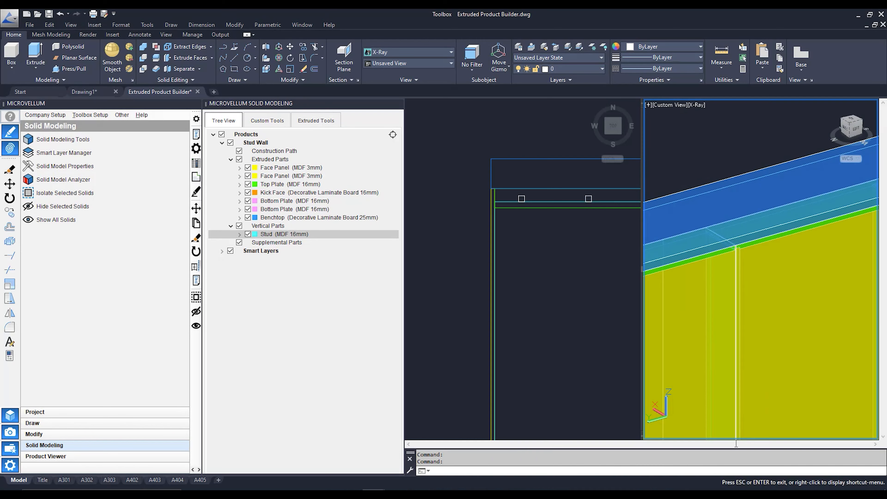
scroll(699, 273, "up", 5)
scroll(764, 217, "down", 3)
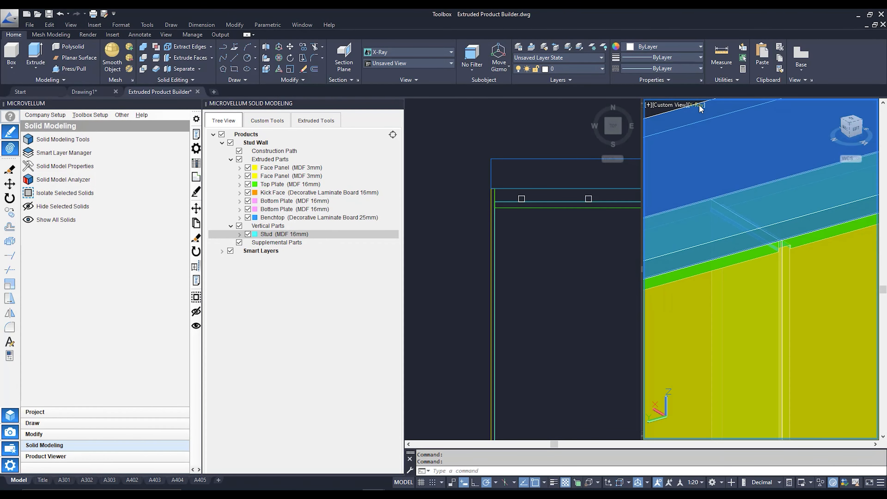
left_click(700, 106)
left_click(734, 129)
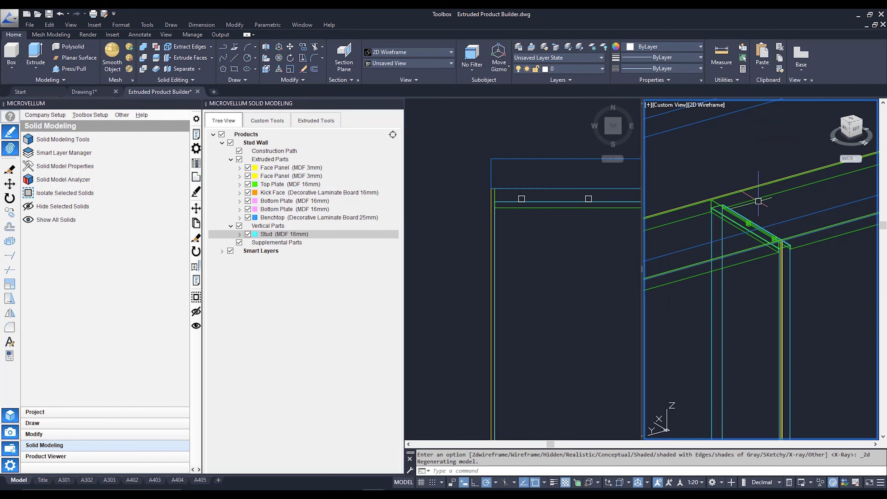
Examine the dowels at the stud's top joint and the stud layout along the wireframe wall
scroll(763, 243, "down", 6)
scroll(786, 234, "up", 6)
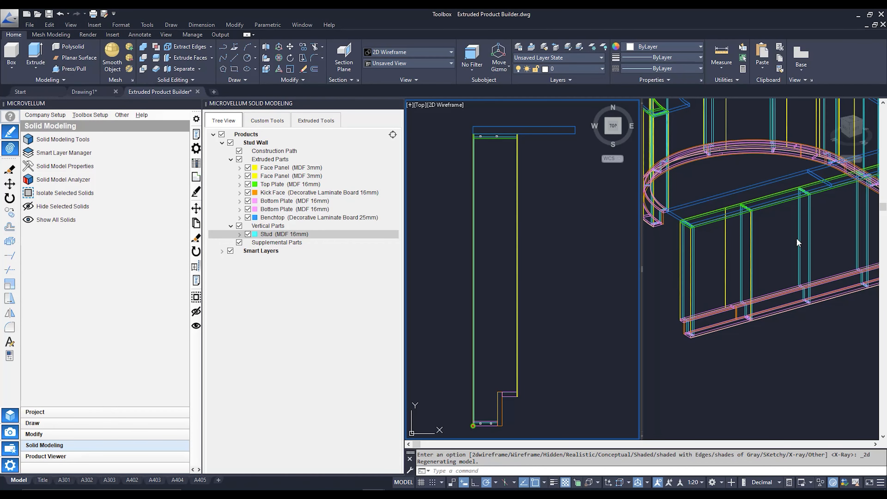
left_click(800, 233)
scroll(762, 248, "down", 2)
middle_click_drag(765, 261, 749, 270)
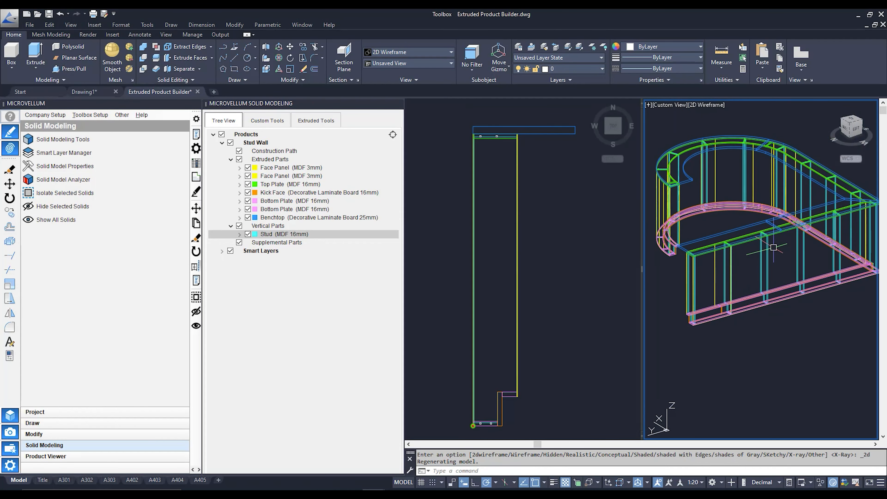
scroll(776, 231, "up", 4)
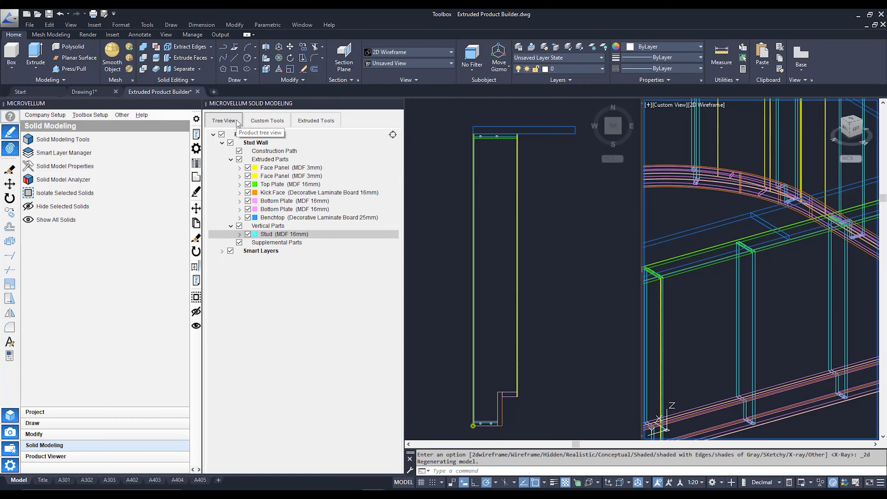
Open the Extruded Tools and set the 3D view's visual style to X-Ray
left_click(327, 122)
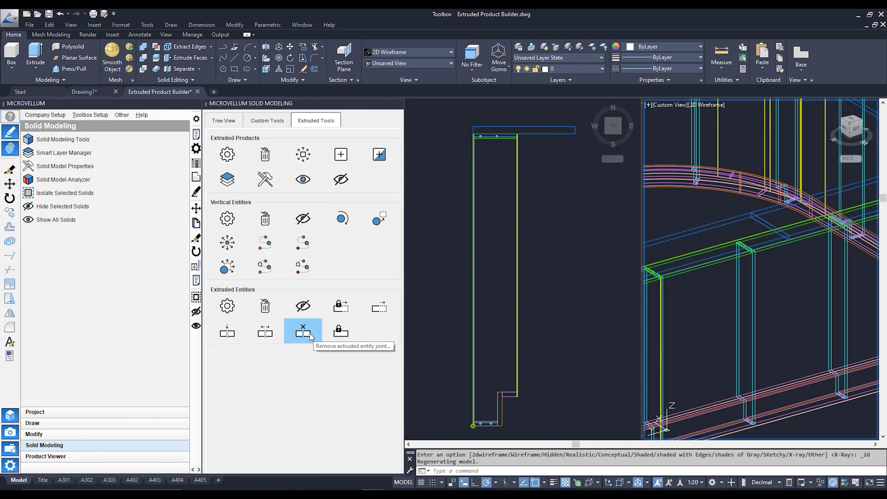
left_click(778, 224)
scroll(778, 224, "down", 3)
scroll(778, 225, "up", 1)
key("Escape")
key("Escape")
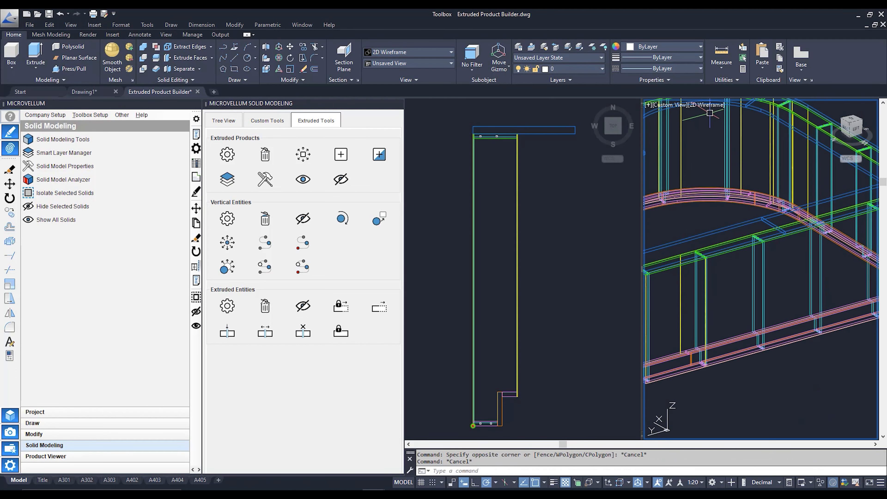
left_click(710, 109)
left_click(733, 220)
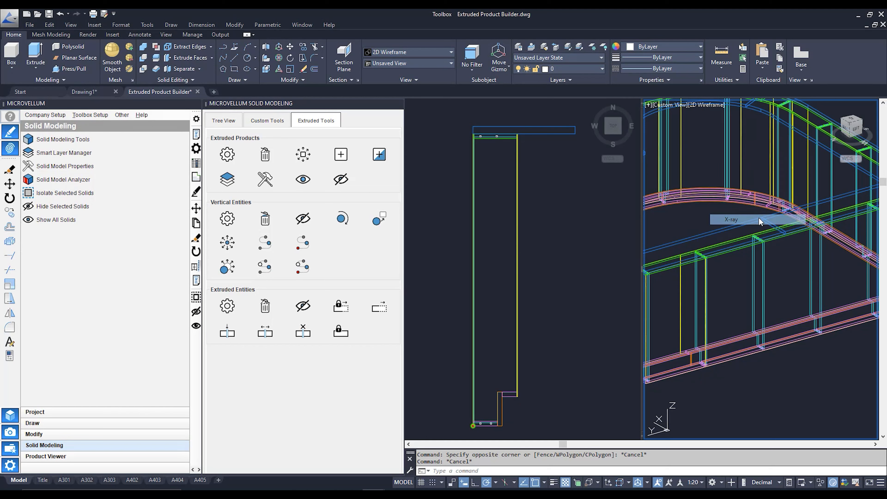
Remove the extruded entity joint between the two benchtop pieces on the straight run of the wall
left_click(305, 341)
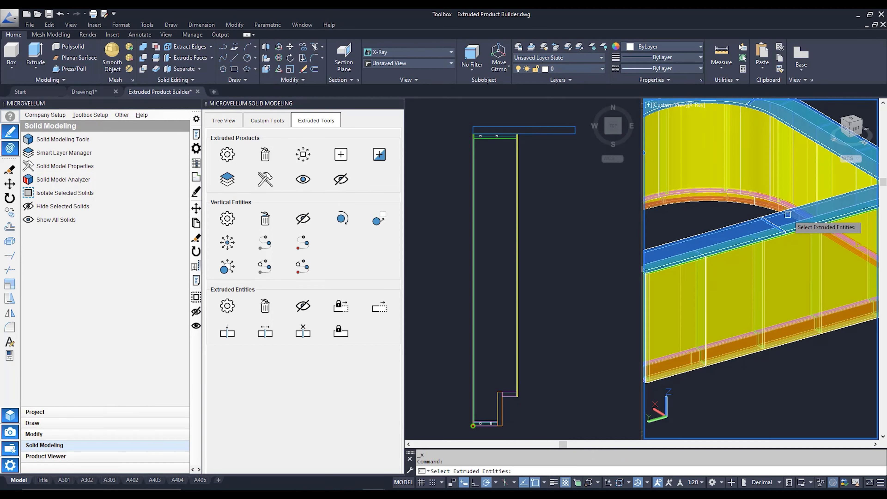
scroll(784, 218, "up", 1)
left_click(751, 226)
left_click(744, 230)
key("Return")
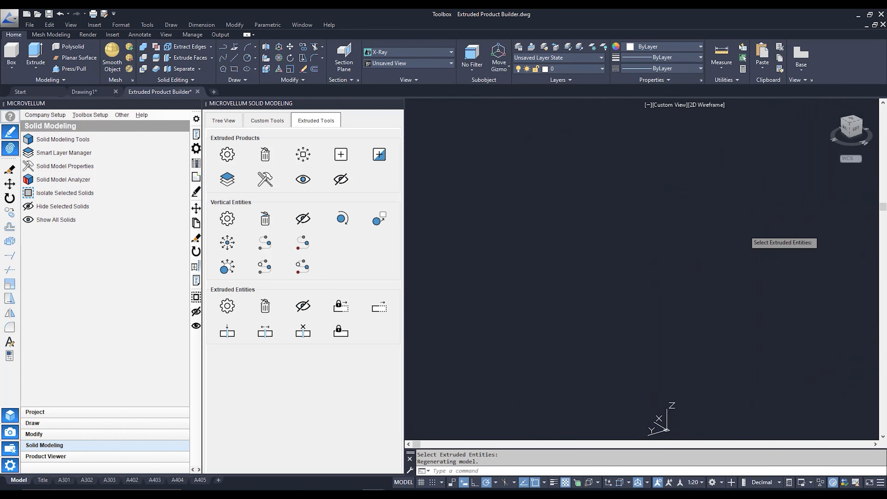
scroll(815, 238, "down", 5)
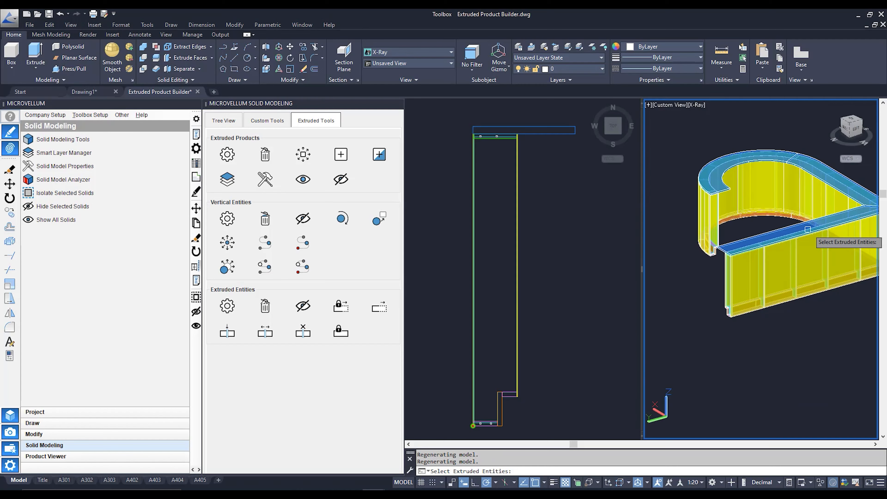
key("Escape")
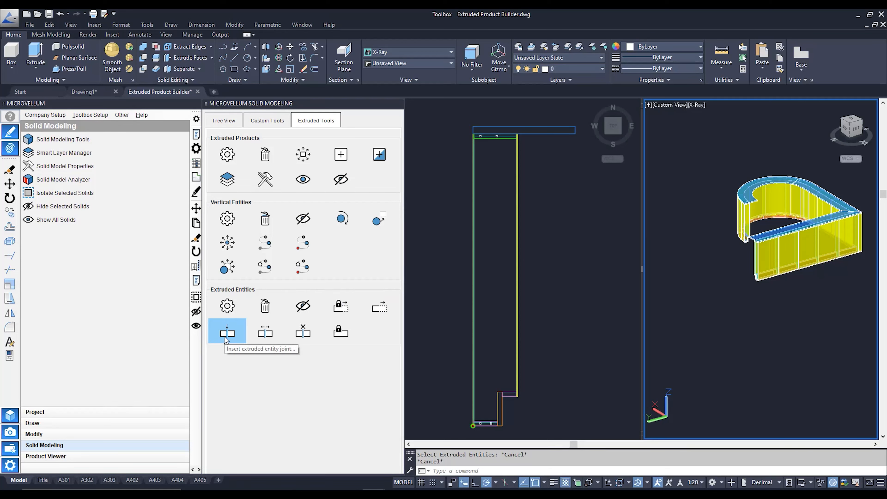
Insert an extruded entity joint in the benchtop at a point along the middle of the straight run
left_click(226, 338)
scroll(752, 242, "up", 5)
left_click(750, 242)
key("Return")
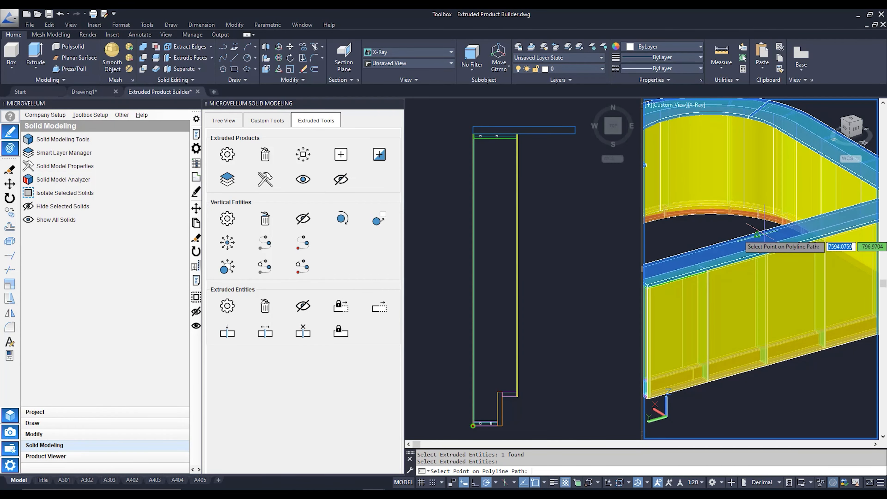
scroll(737, 241, "up", 3)
scroll(802, 235, "up", 1)
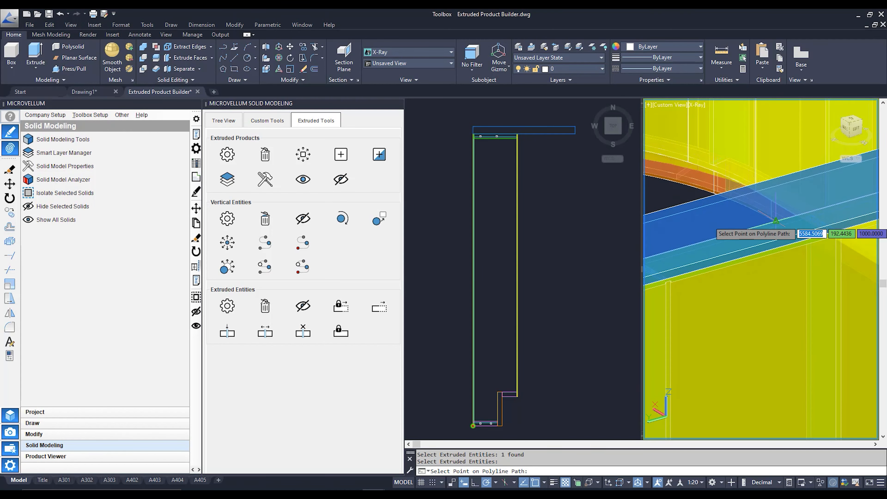
left_click(775, 221)
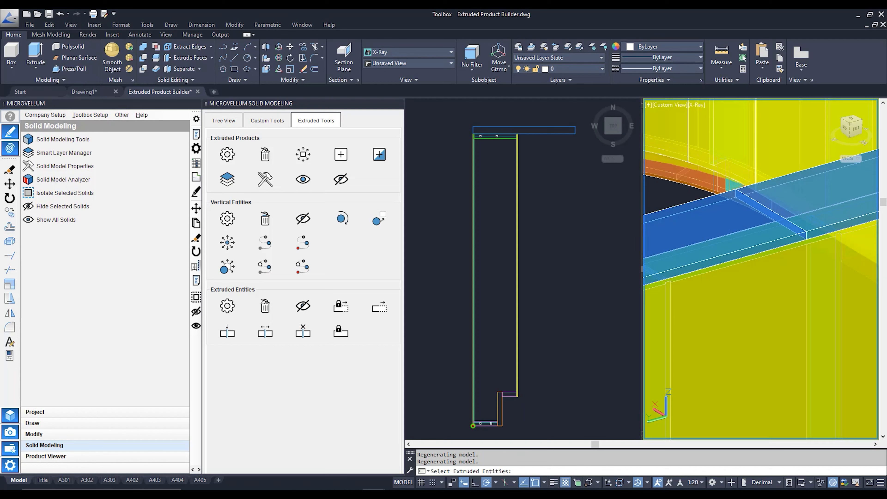
scroll(792, 214, "down", 5)
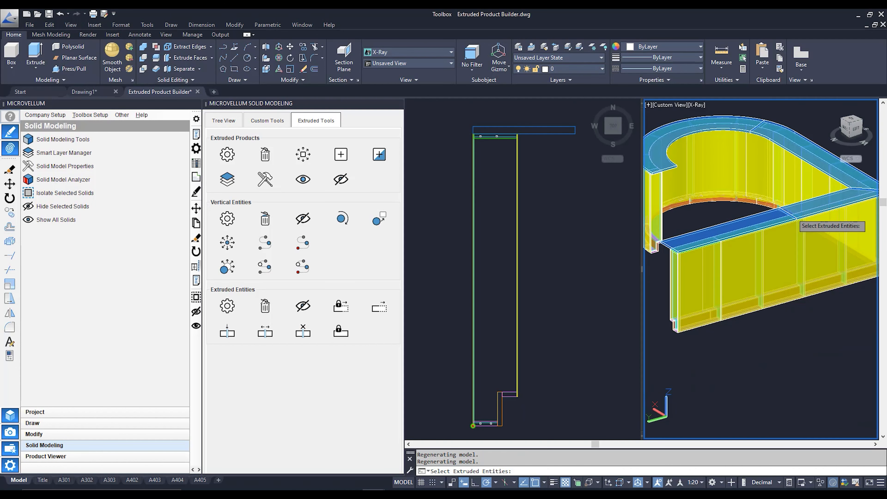
key("Escape")
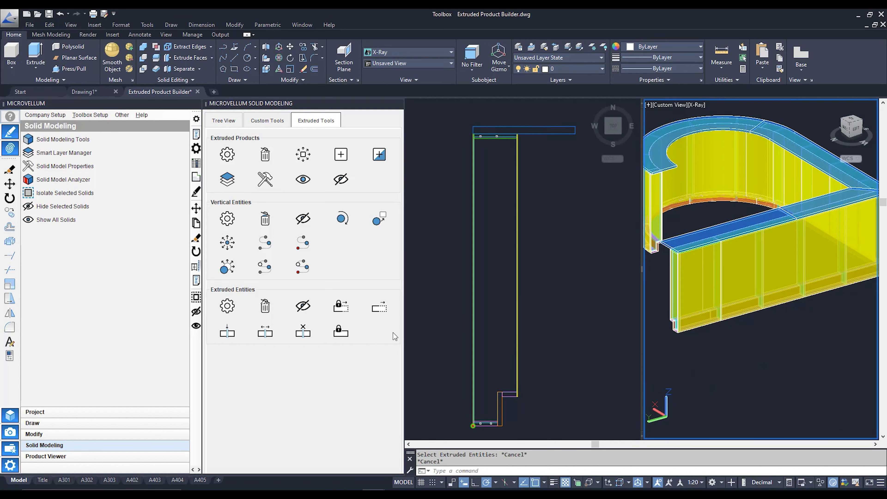
Move the benchtop joint along the straight run to the stud at the face panel joint near the free end
left_click(265, 331)
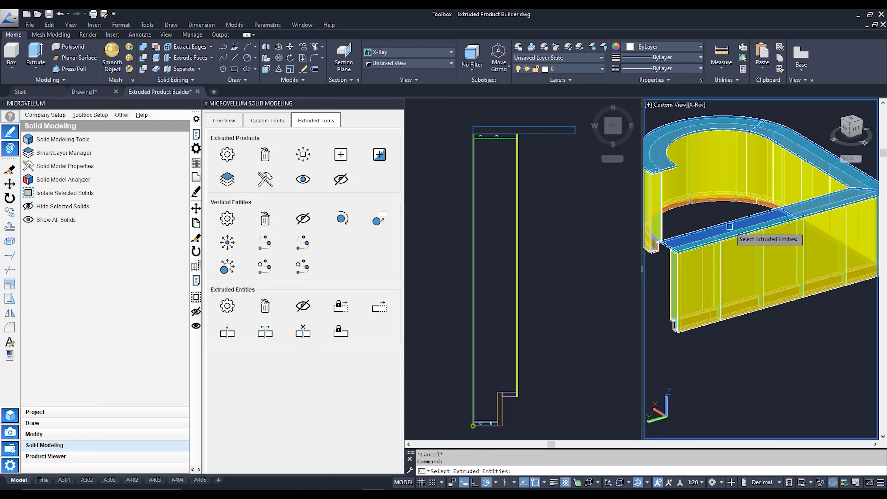
key("Return")
scroll(812, 211, "up", 5)
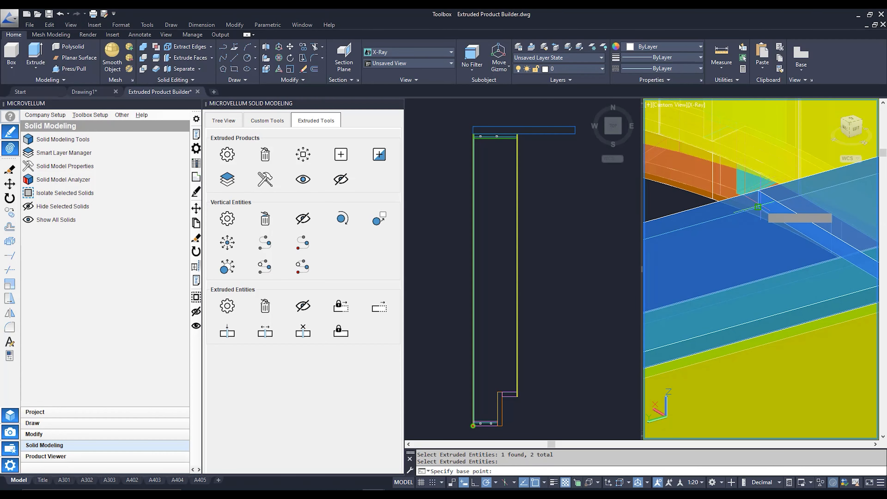
left_click(758, 207)
scroll(758, 207, "down", 6)
key("Return")
scroll(782, 241, "up", 5)
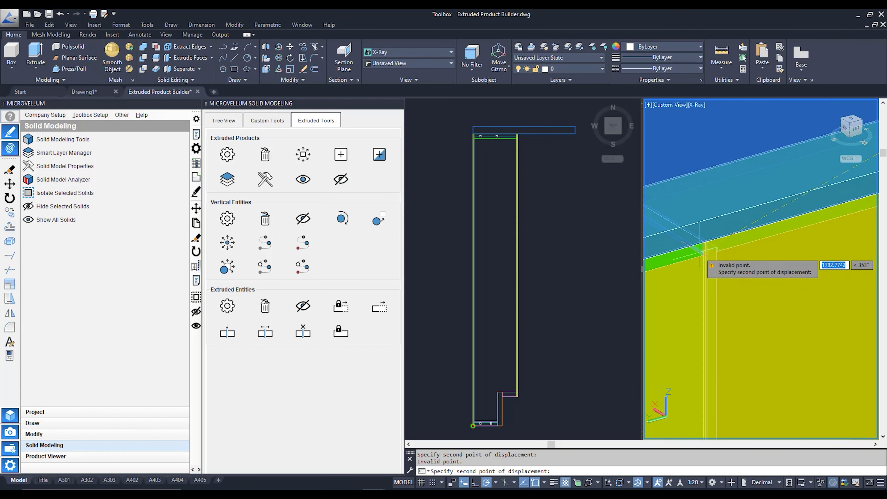
left_click(716, 251)
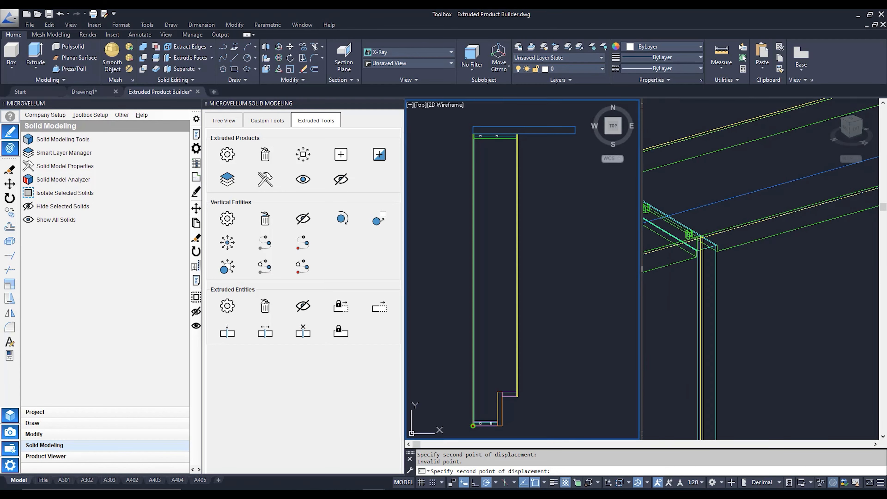
scroll(732, 220, "down", 3)
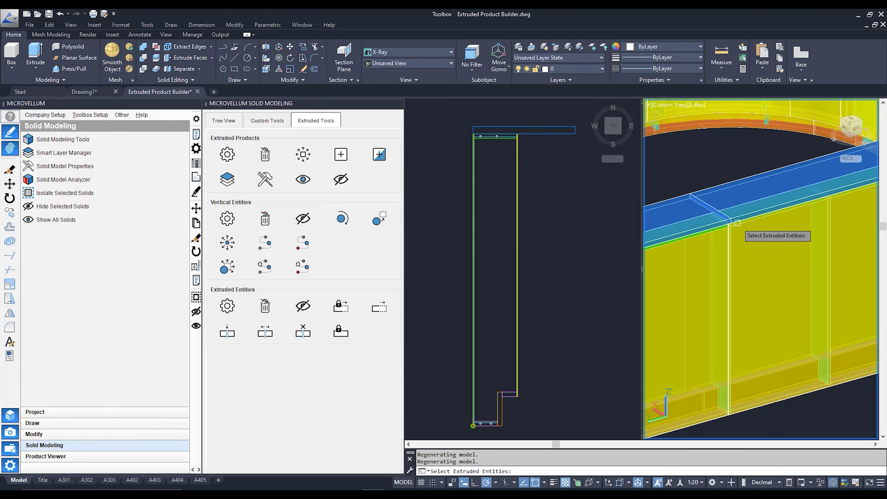
scroll(737, 222, "down", 5)
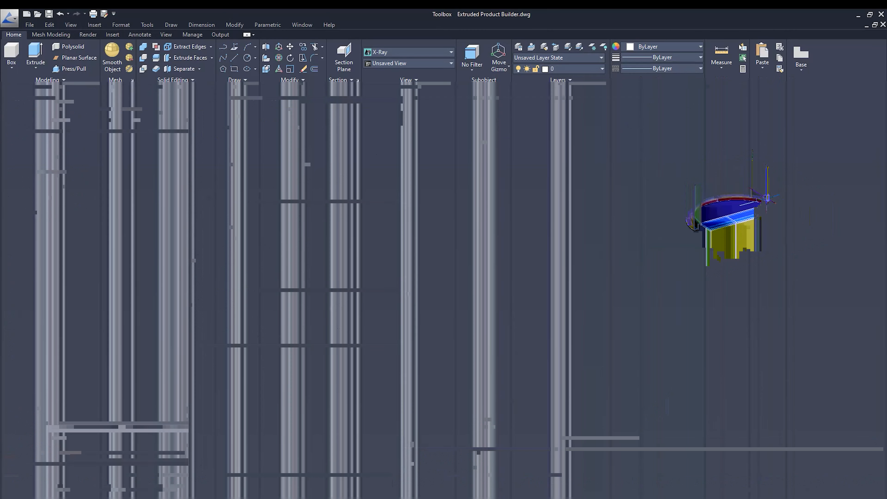
scroll(826, 266, "up", 8)
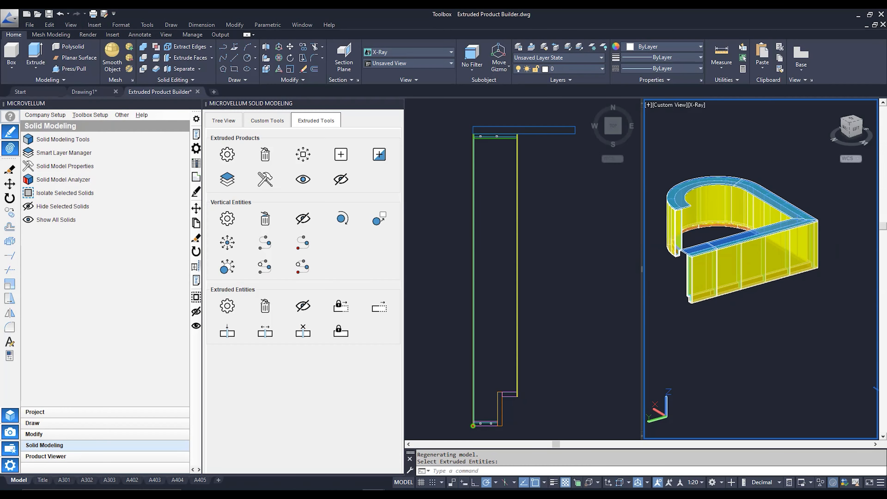
Show the wall model from the Top in 2D Wireframe, framing the curved section with its studs
scroll(826, 265, "down", 4)
middle_click_drag(741, 230, 852, 311)
middle_click_drag(770, 251, 707, 265)
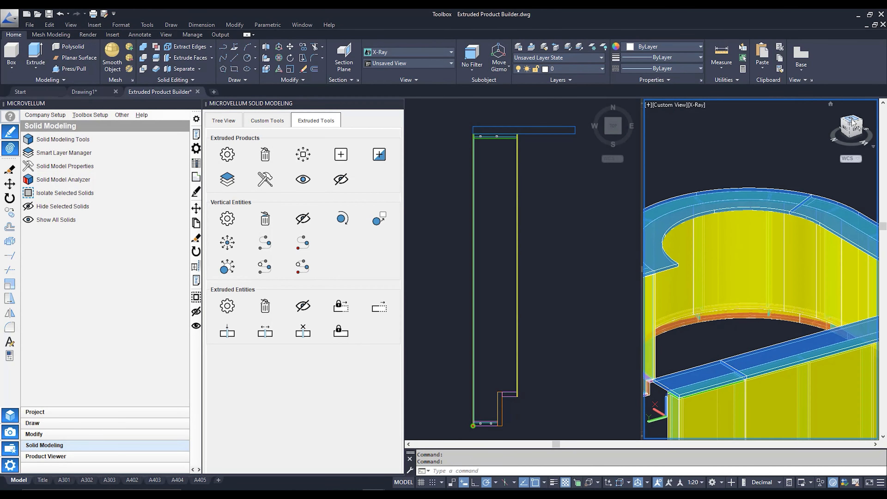
left_click(852, 123)
left_click(677, 105)
left_click(695, 123)
scroll(785, 160, "up", 5)
scroll(779, 160, "up", 2)
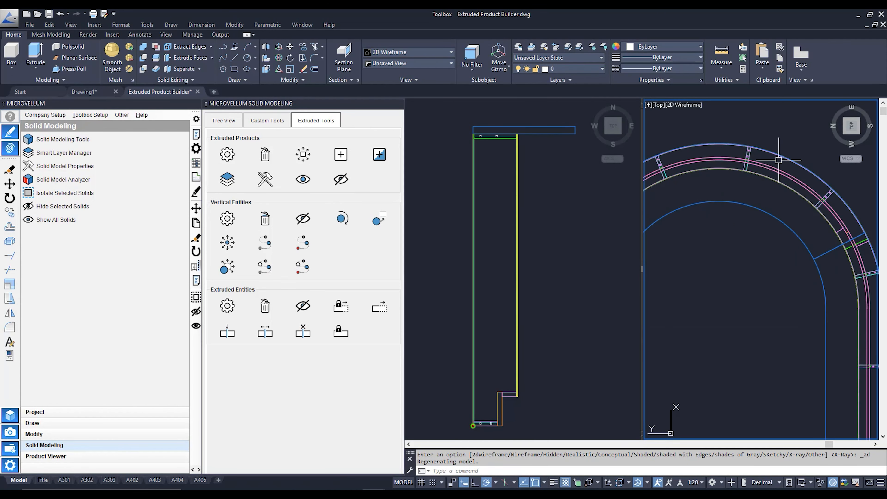
middle_click_drag(807, 246, 759, 220)
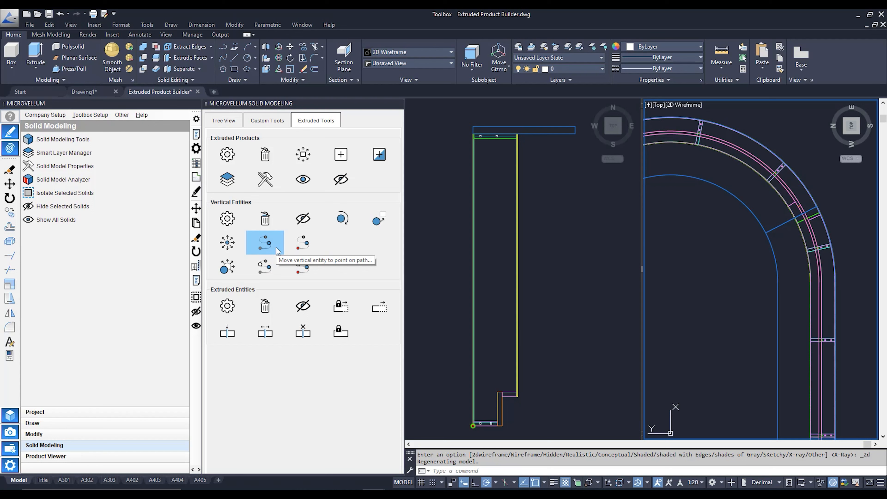
Move the nearby stud on the curved section along the path to the benchtop joint line
left_click(265, 243)
scroll(776, 181, "up", 5)
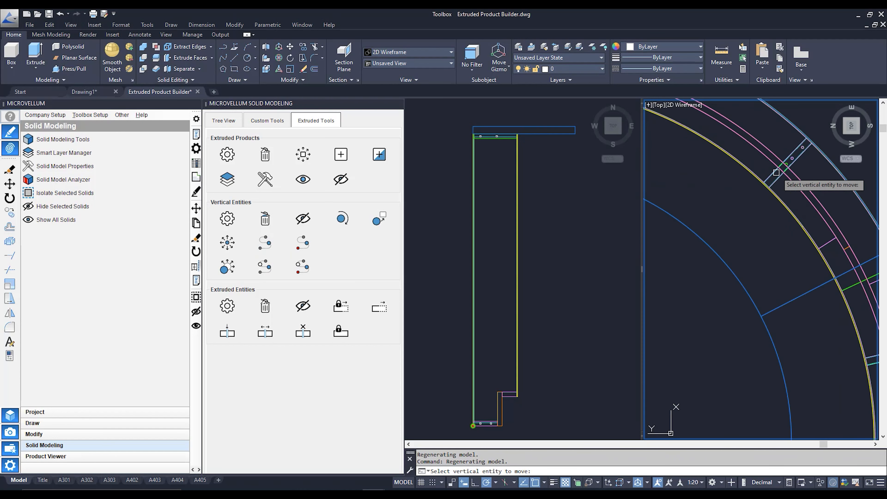
left_click(781, 215)
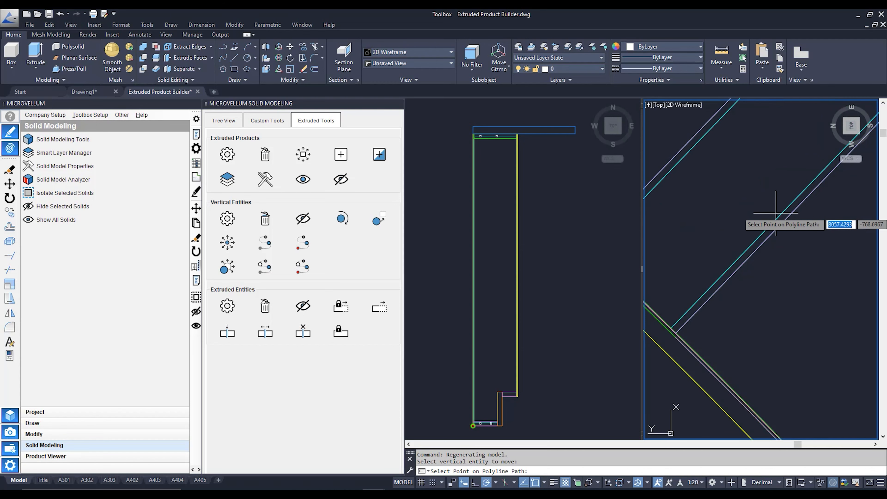
scroll(740, 199, "up", 3)
scroll(865, 198, "down", 3)
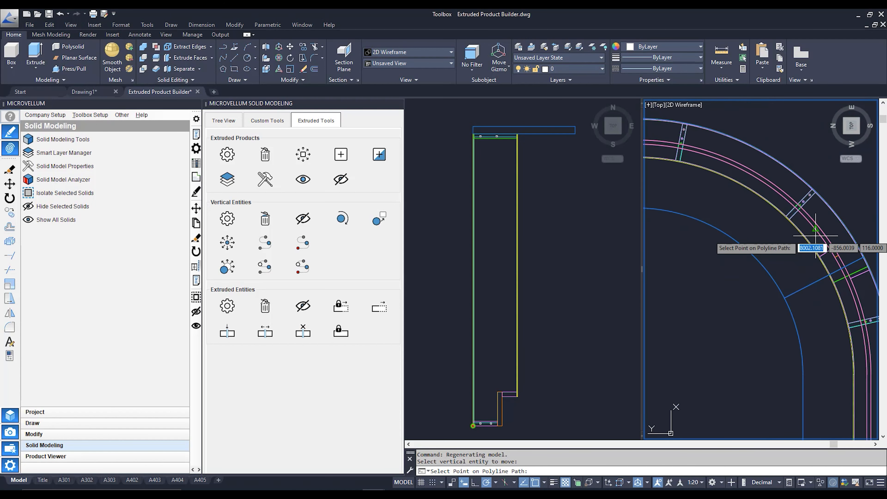
scroll(864, 259, "up", 3)
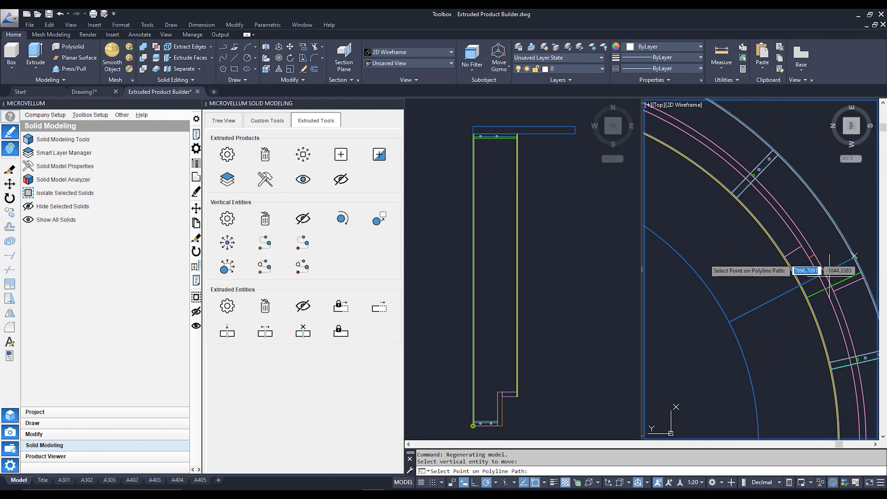
left_click(731, 321)
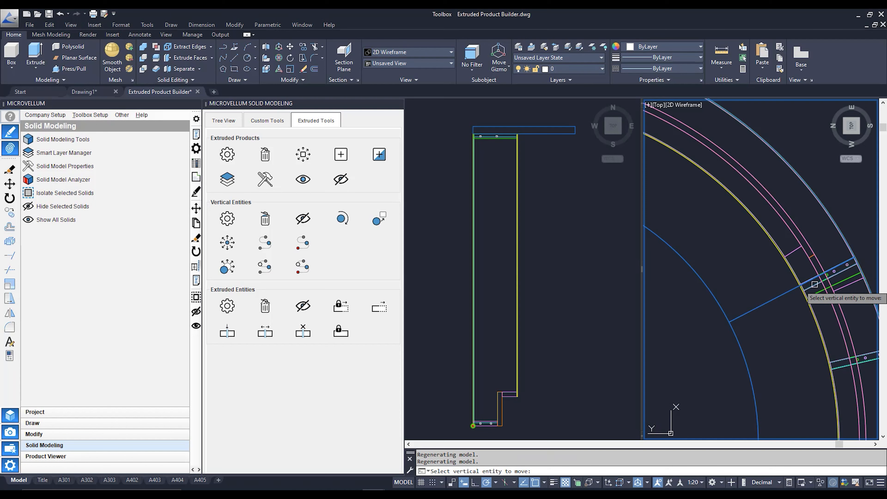
scroll(814, 284, "up", 2)
scroll(772, 212, "down", 1)
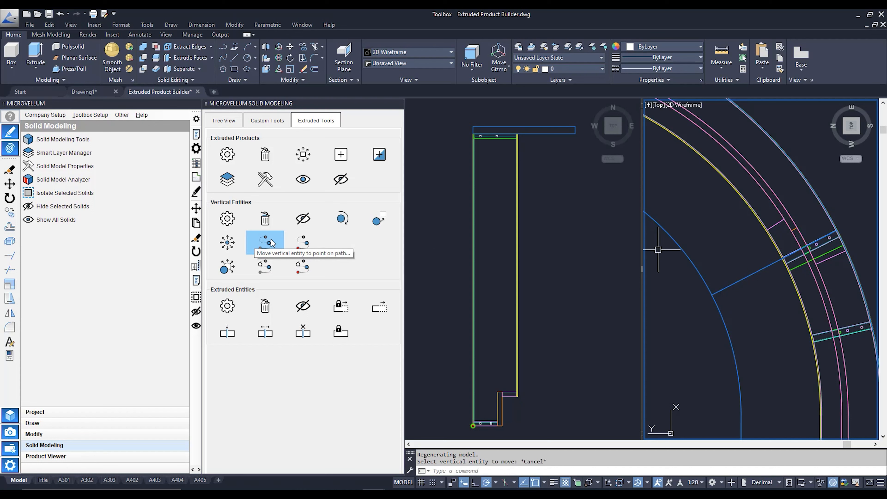
Copy the stud below the benchtop joint on the curve to the pink panel joint line above it
left_click(271, 266)
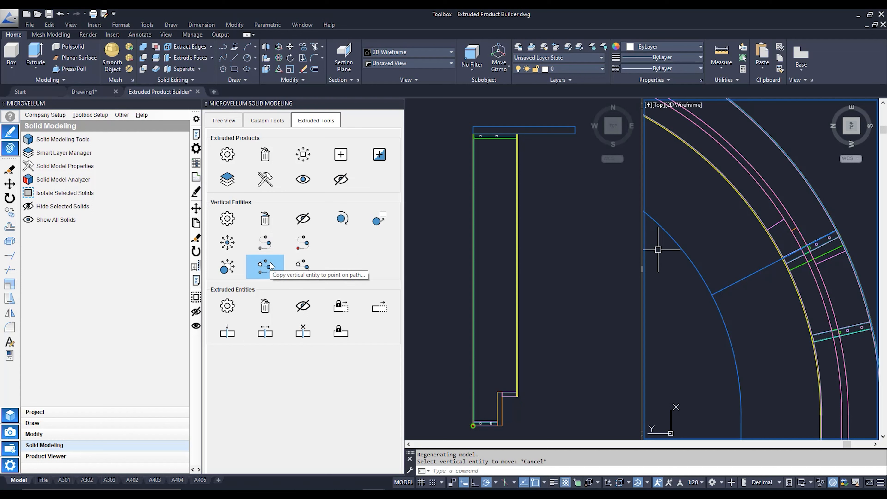
left_click(270, 267)
scroll(768, 336, "up", 4)
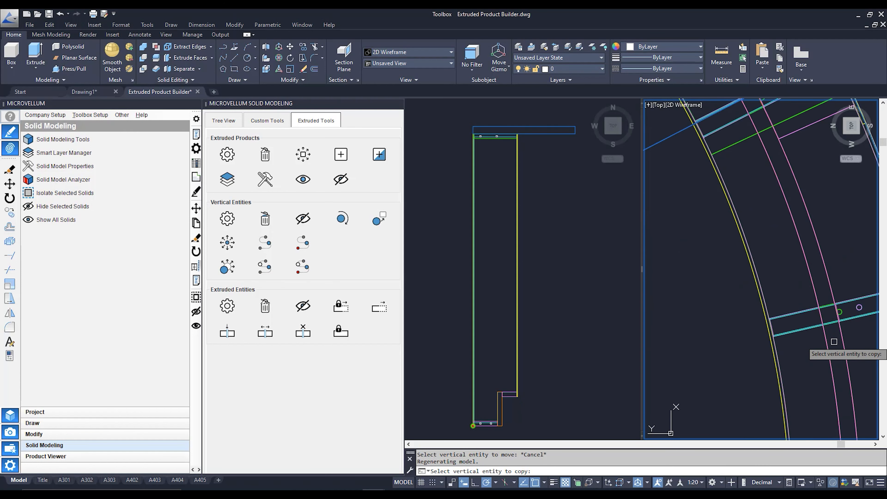
scroll(751, 330, "up", 4)
left_click(710, 337)
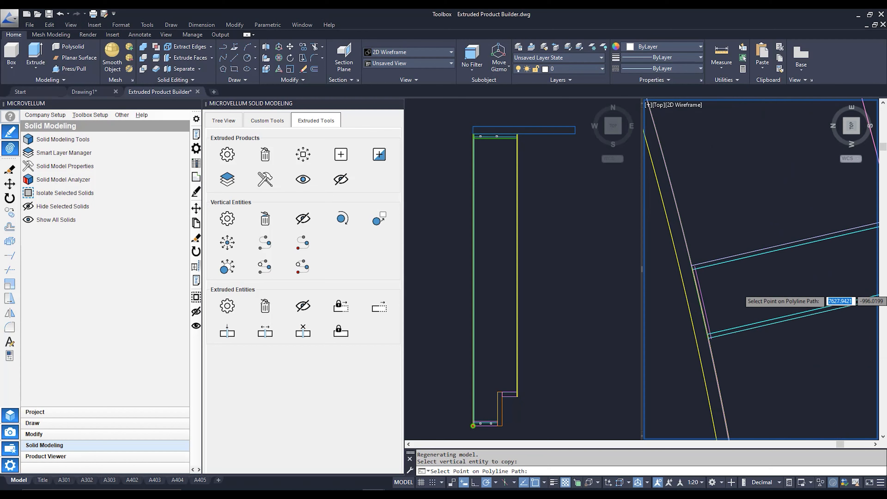
scroll(713, 300, "down", 5)
scroll(703, 260, "up", 3)
scroll(727, 238, "up", 3)
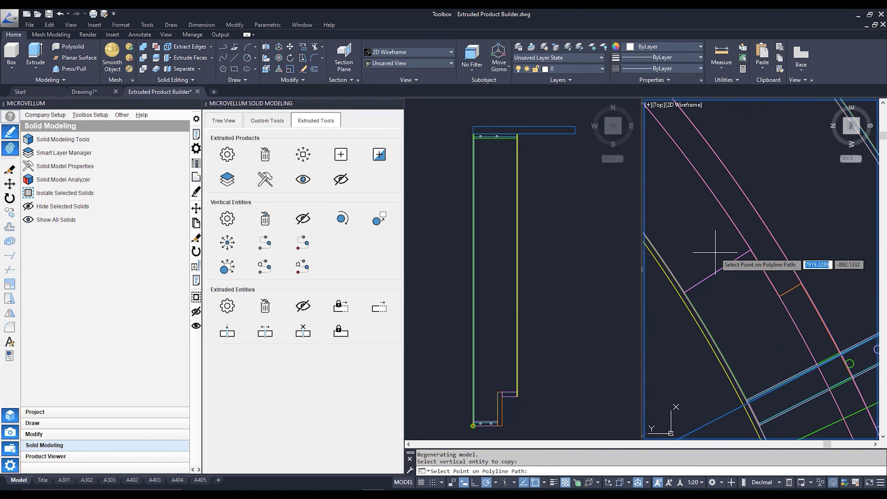
left_click(748, 249)
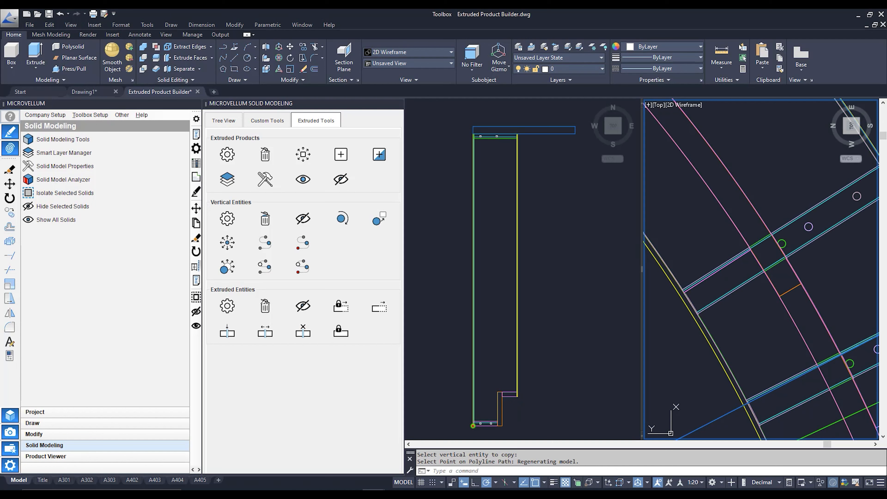
scroll(789, 261, "down", 5)
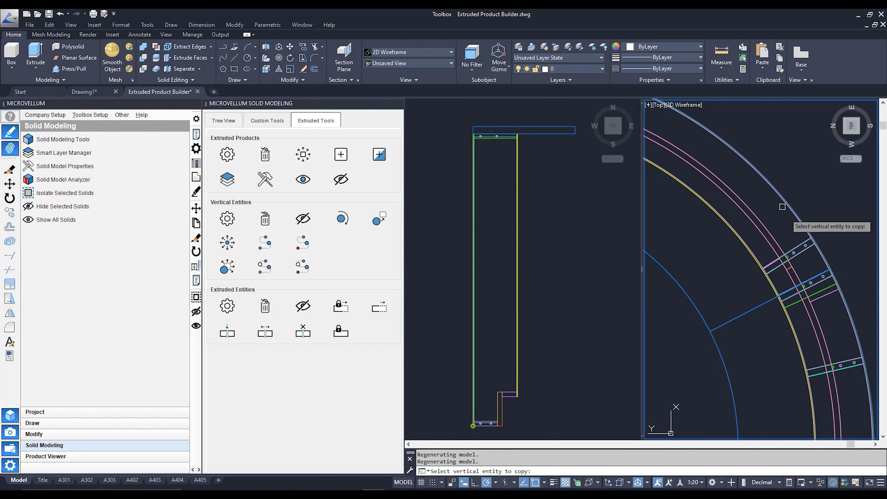
key("Escape")
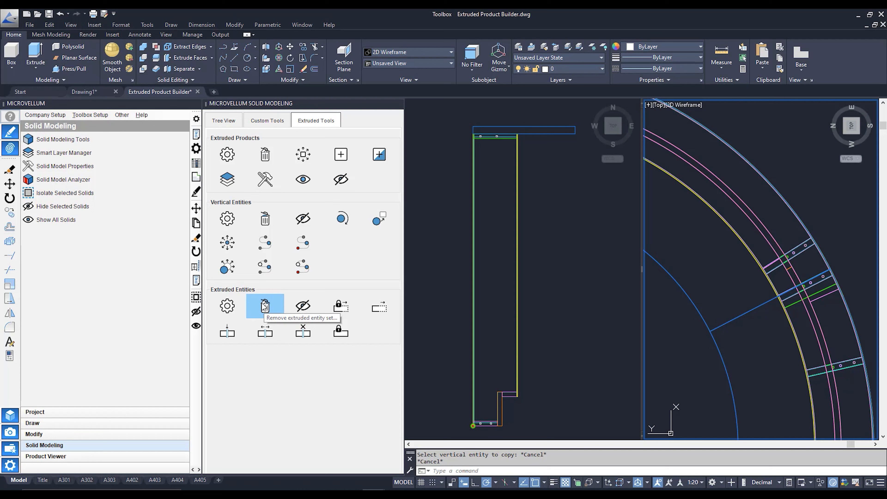
Show the wall model in a 3D view with the Conceptual style, framing the end stud at the wall's free end
left_click(694, 255)
scroll(703, 242, "down", 8)
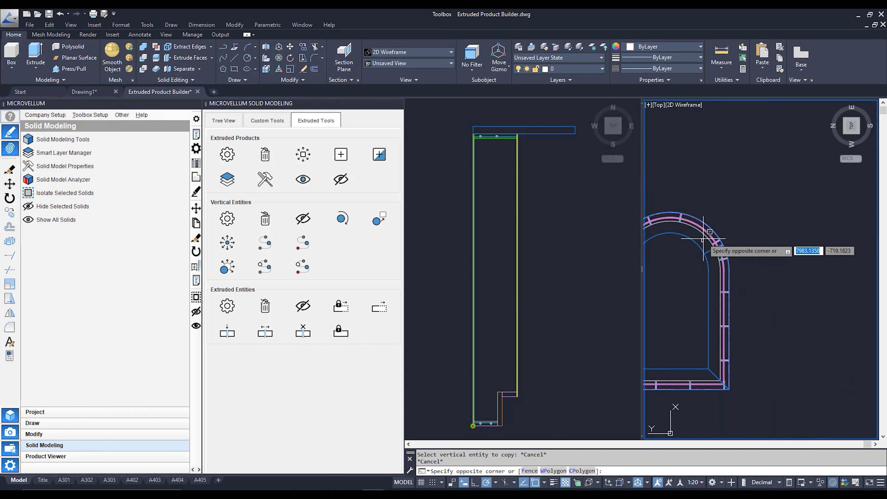
left_click(692, 265)
mouse_move(678, 313)
middle_mouse_down()
mouse_move(747, 258)
mouse_move(717, 276)
mouse_move(784, 275)
mouse_move(738, 264)
mouse_move(796, 290)
mouse_move(754, 371)
middle_mouse_up()
key("Escape")
key("Escape")
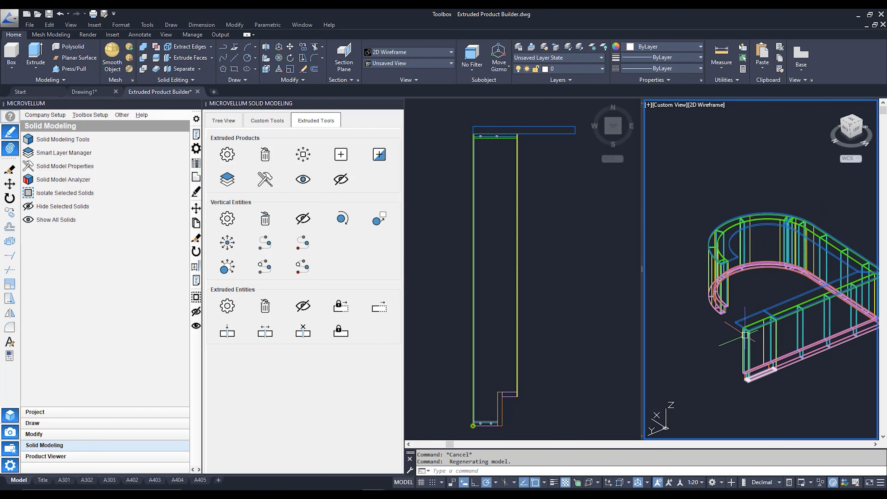
left_click(706, 106)
left_click(734, 138)
scroll(762, 400, "up", 8)
middle_click_drag(736, 351, 799, 352, "shift")
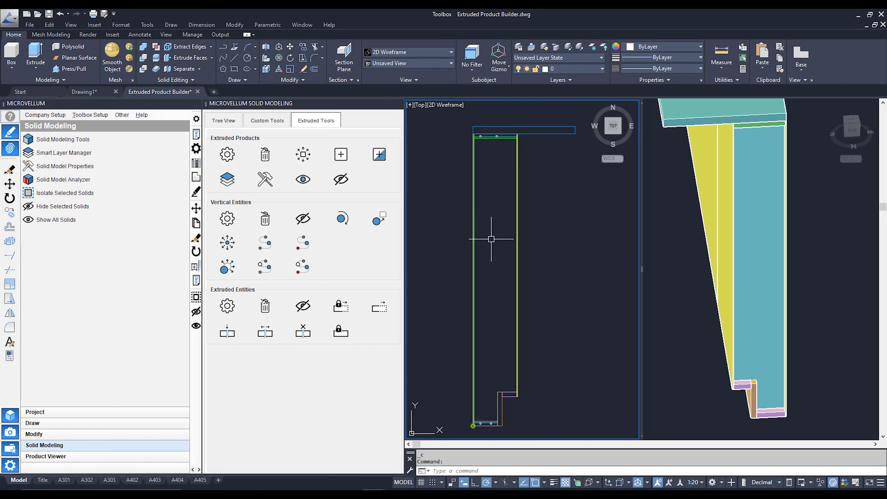
Draw a circle inside the upper part of the stud in the wall section
left_click(14, 137)
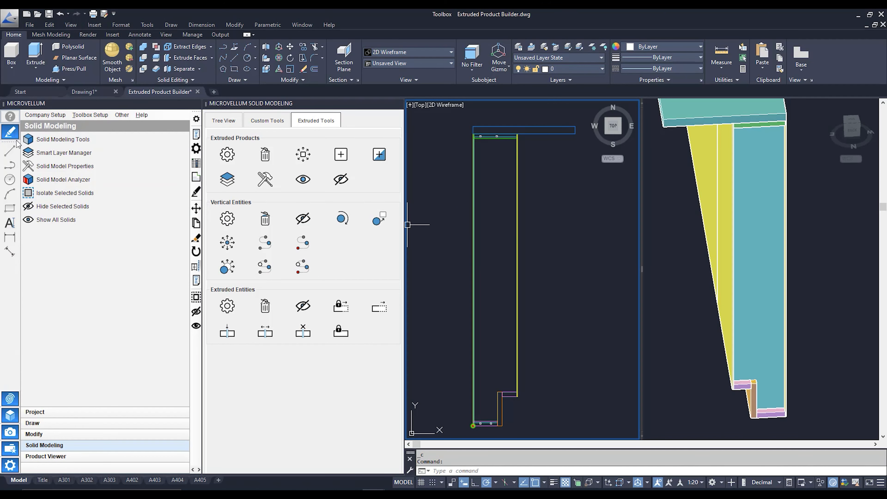
left_click(13, 183)
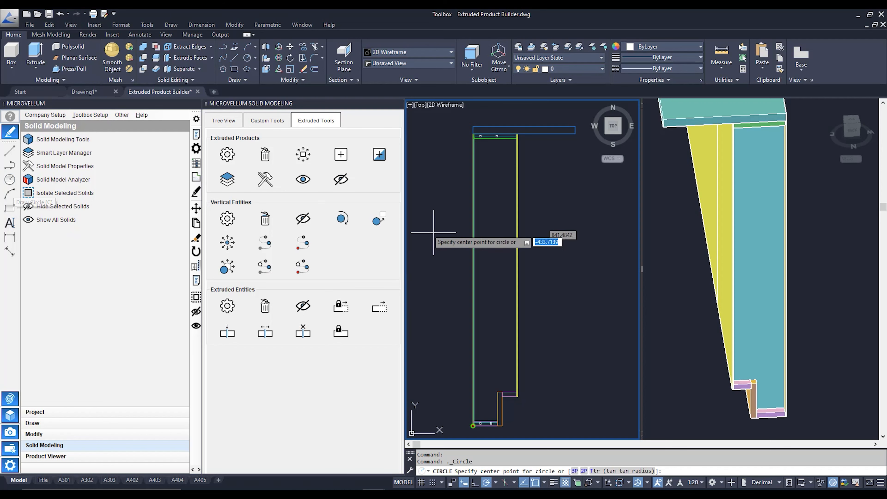
left_click(490, 231)
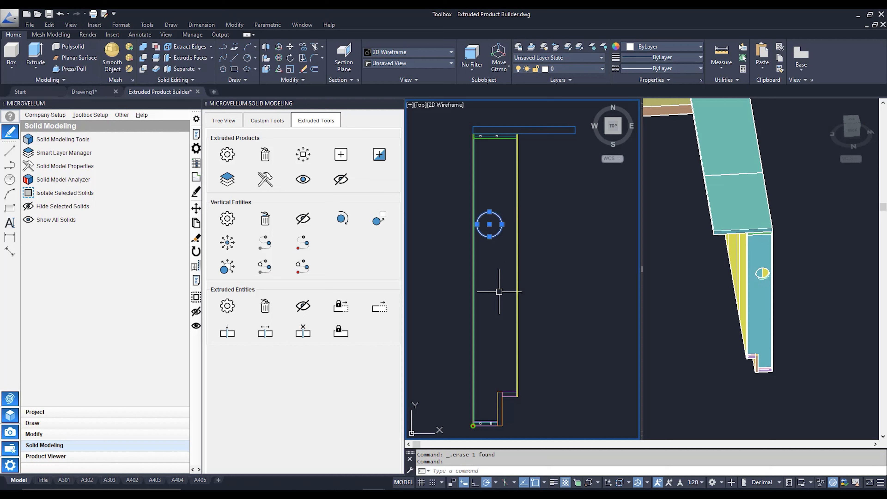
Move the circle horizontally to the middle of the stud's width
type("m")
key("Return")
left_click(489, 228)
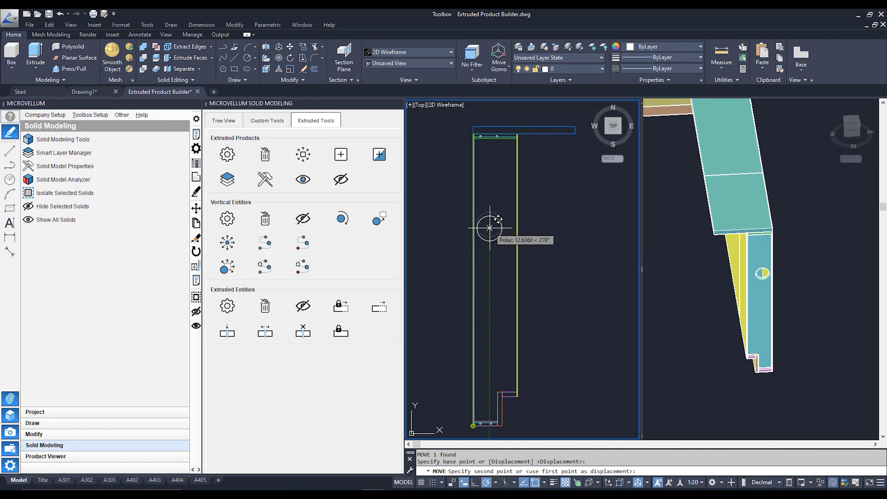
left_click(496, 224)
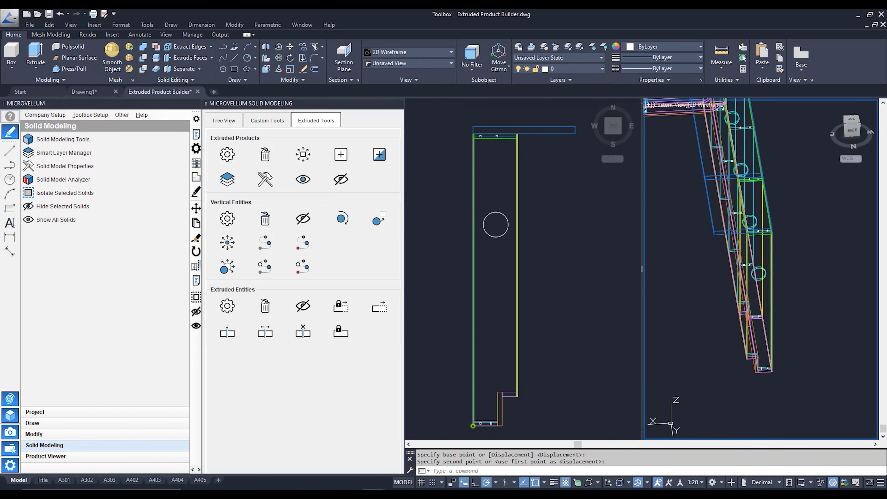
left_click(534, 352)
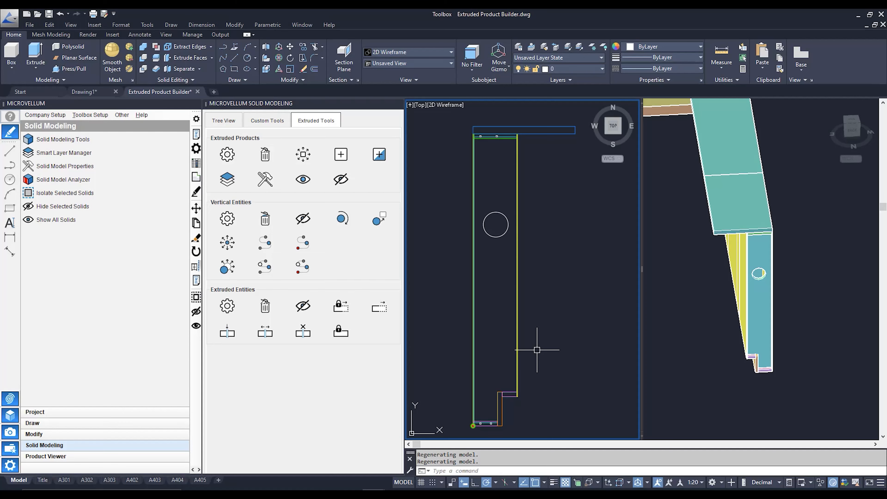
Start a polyline at the section's base point and trace the bottom edge and toe-kick notch to the front panel's outer lower corner
scroll(542, 354, "down", 2)
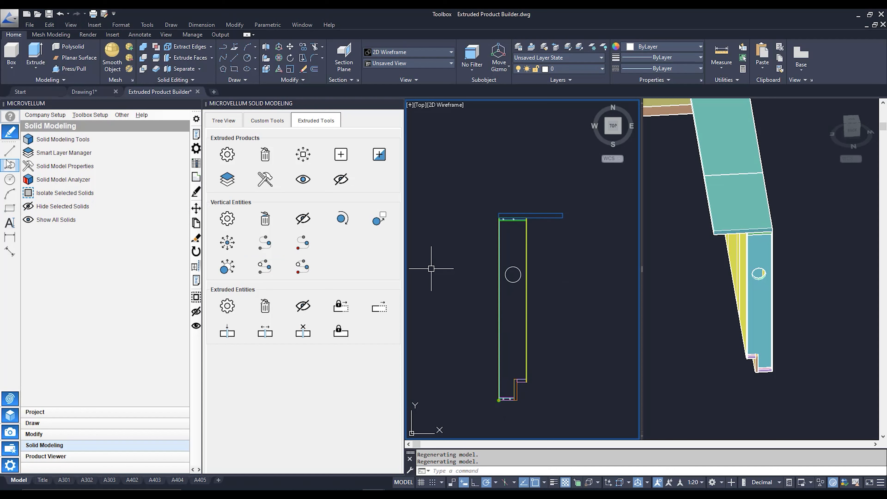
left_click(7, 168)
scroll(503, 385, "up", 5)
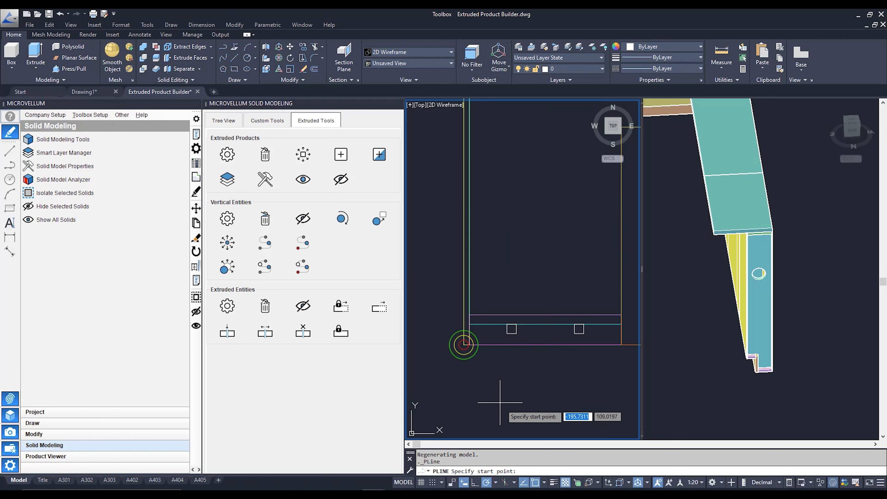
scroll(552, 353, "down", 2)
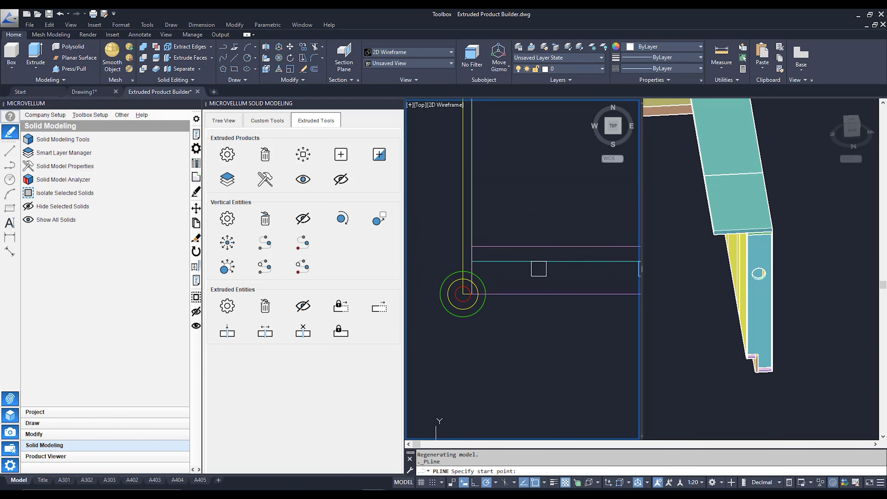
left_click(462, 294)
scroll(461, 318, "down", 2)
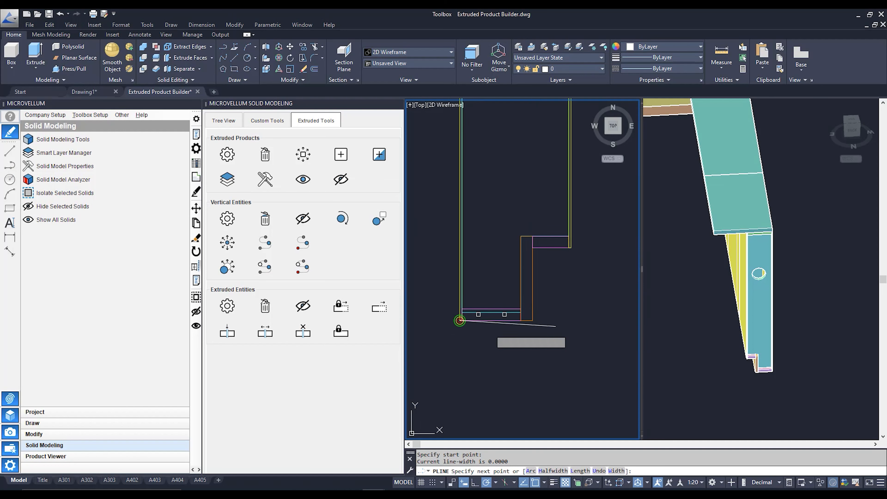
left_click(532, 320)
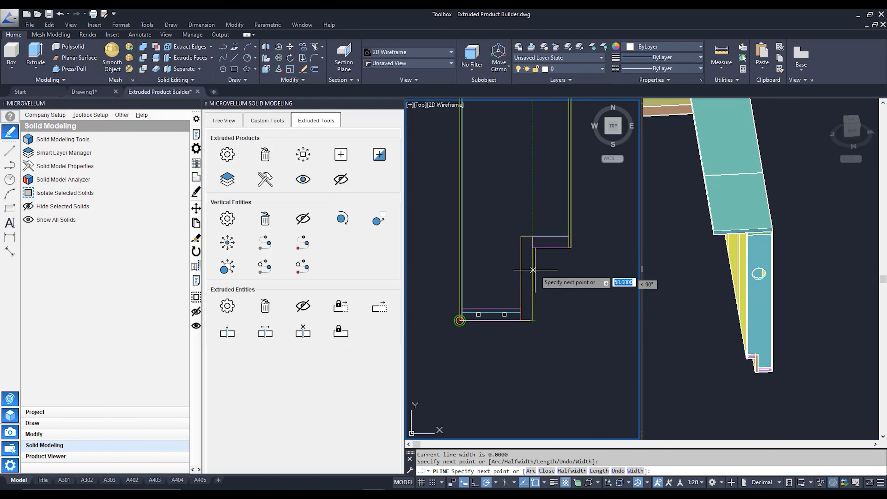
left_click(533, 249)
scroll(568, 247, "up", 4)
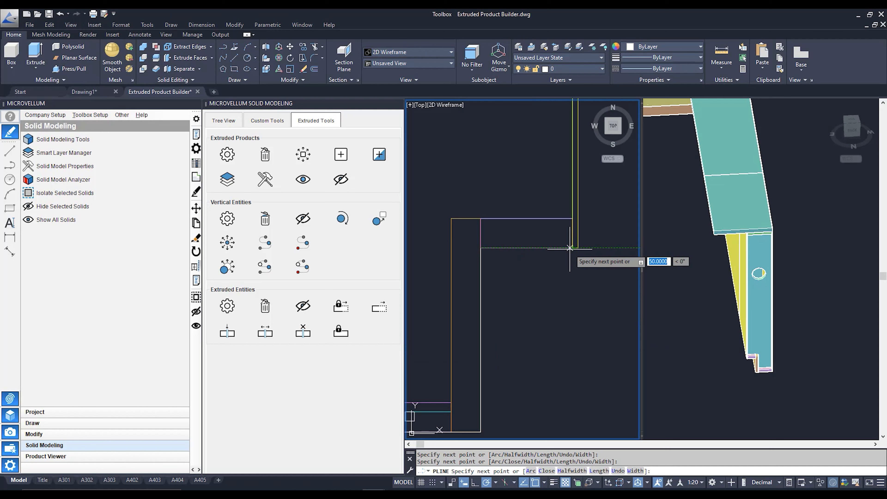
left_click(577, 248)
Continue the polyline up the front panel and across beneath the benchtop, close it at the base point, and select the outline
scroll(567, 245, "down", 4)
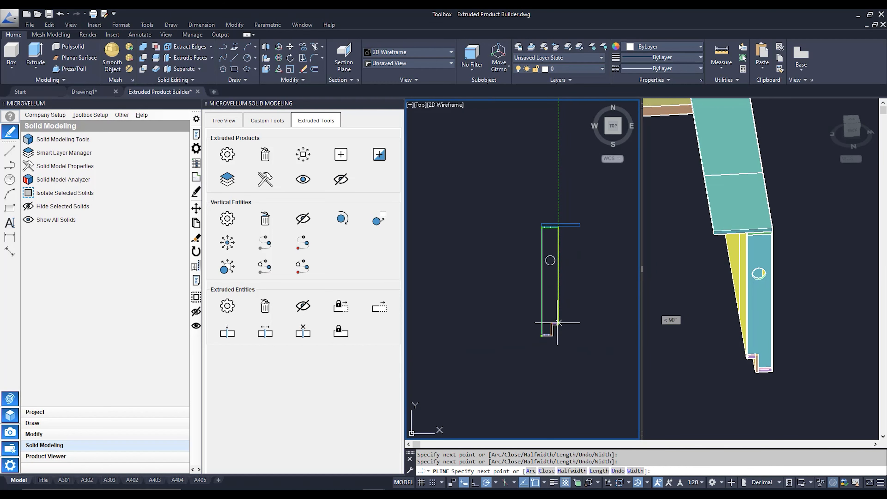
scroll(550, 241, "up", 4)
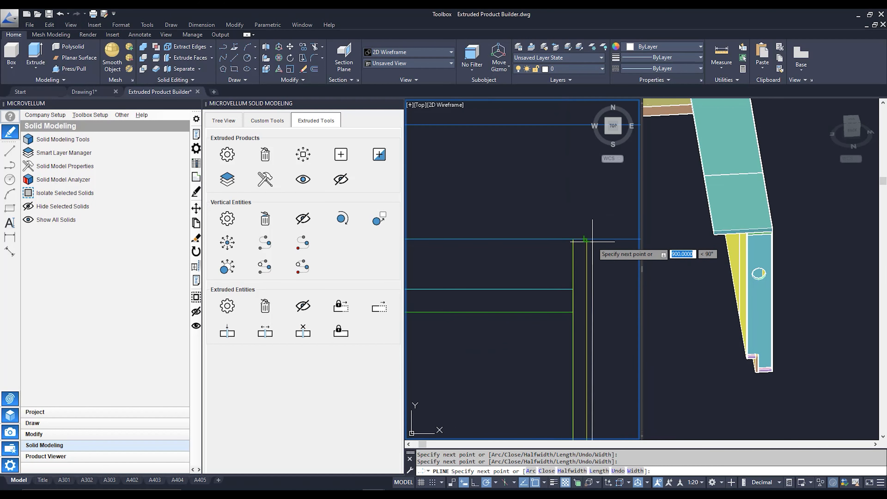
left_click(587, 239)
scroll(530, 265, "down", 6)
middle_click_drag(529, 268, 636, 254)
scroll(470, 251, "up", 4)
left_click(496, 239)
scroll(487, 290, "down", 5)
scroll(492, 285, "up", 3)
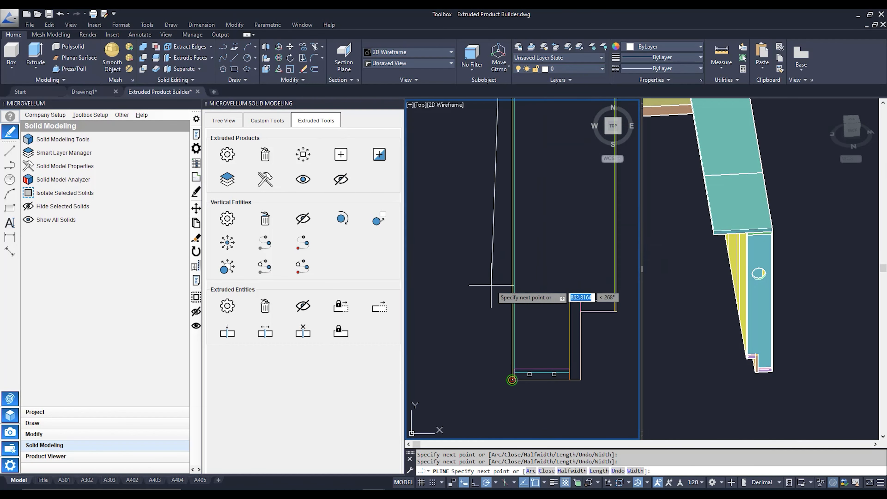
scroll(491, 284, "up", 2)
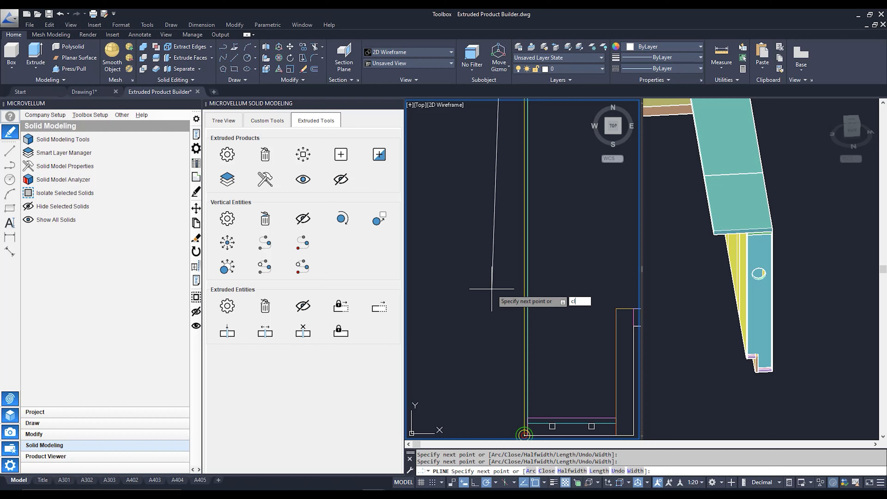
type("cl")
key("Return")
scroll(501, 285, "down", 2)
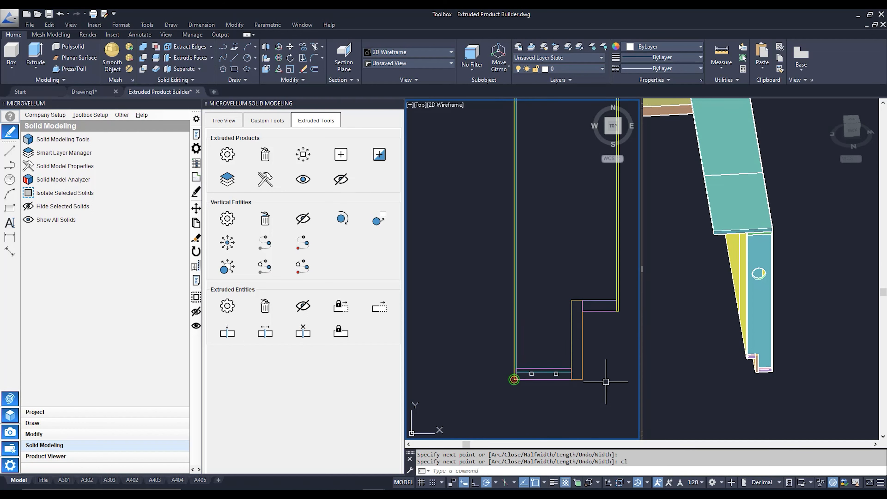
left_click(614, 311)
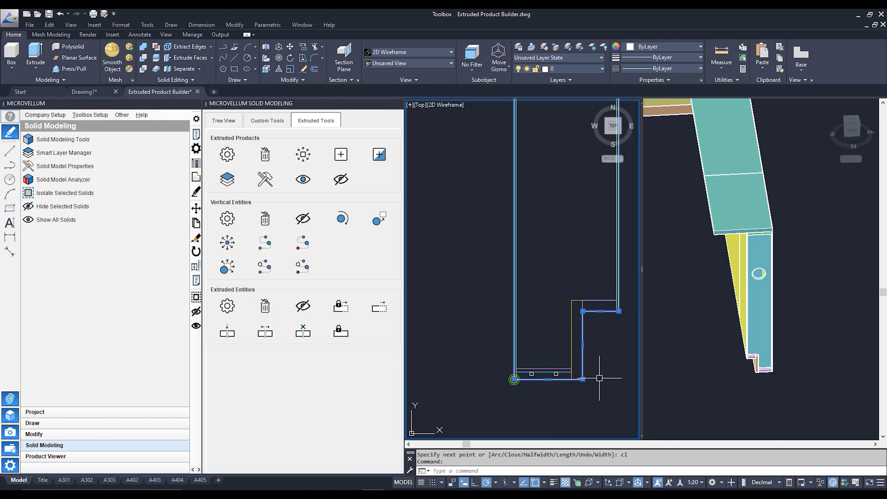